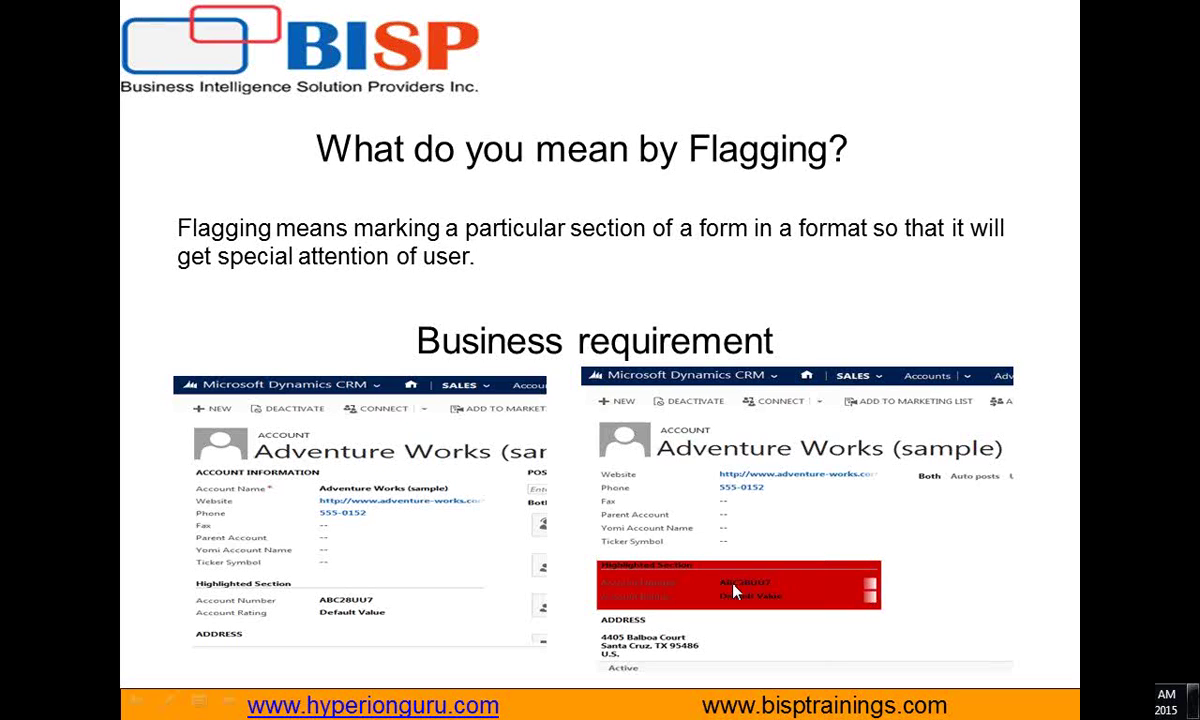
# - Switch to Microsoft Dynamics CRM in Internet Explorer and examine the A. Datum Corporation (sample) account record in Sales
pyautogui.press('Escape')
pyautogui.click(316, 703)
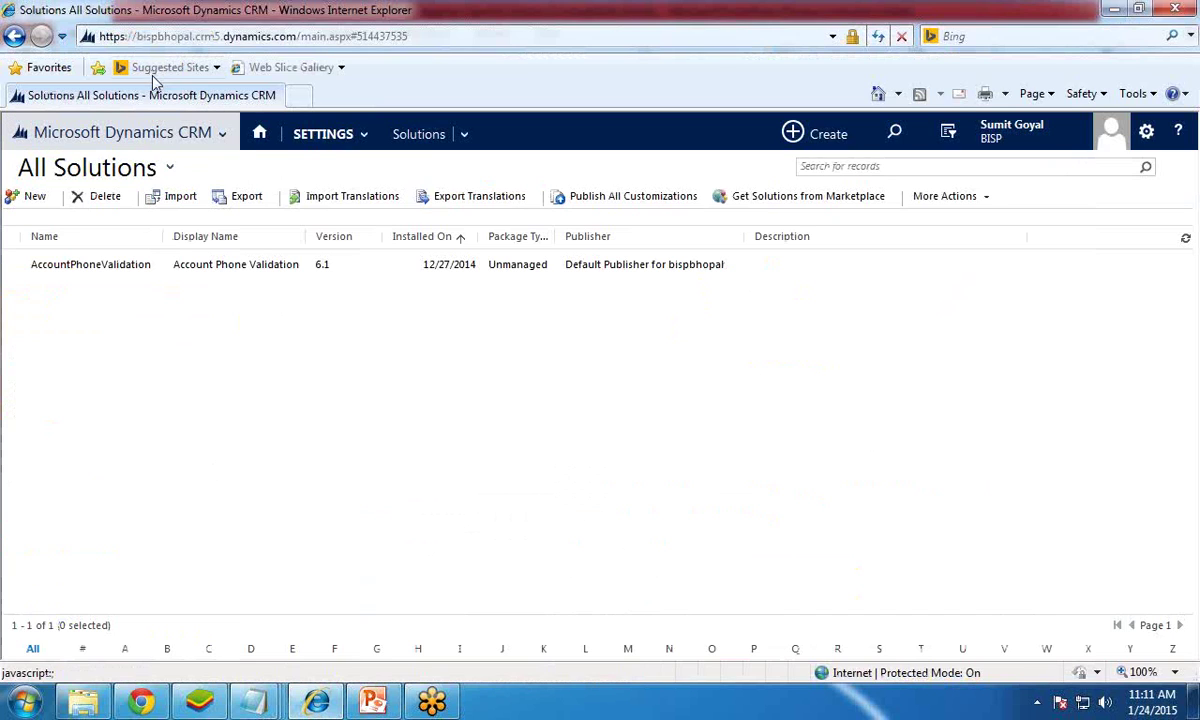
pyautogui.click(170, 131)
pyautogui.click(117, 231)
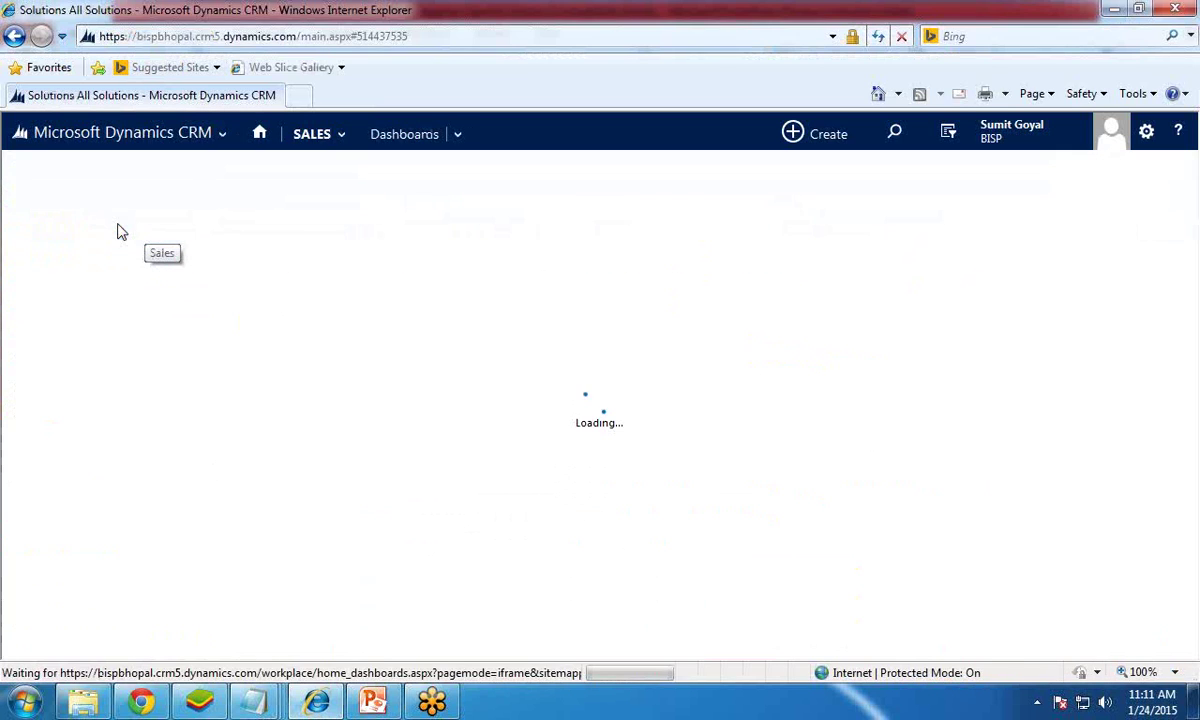
pyautogui.click(341, 145)
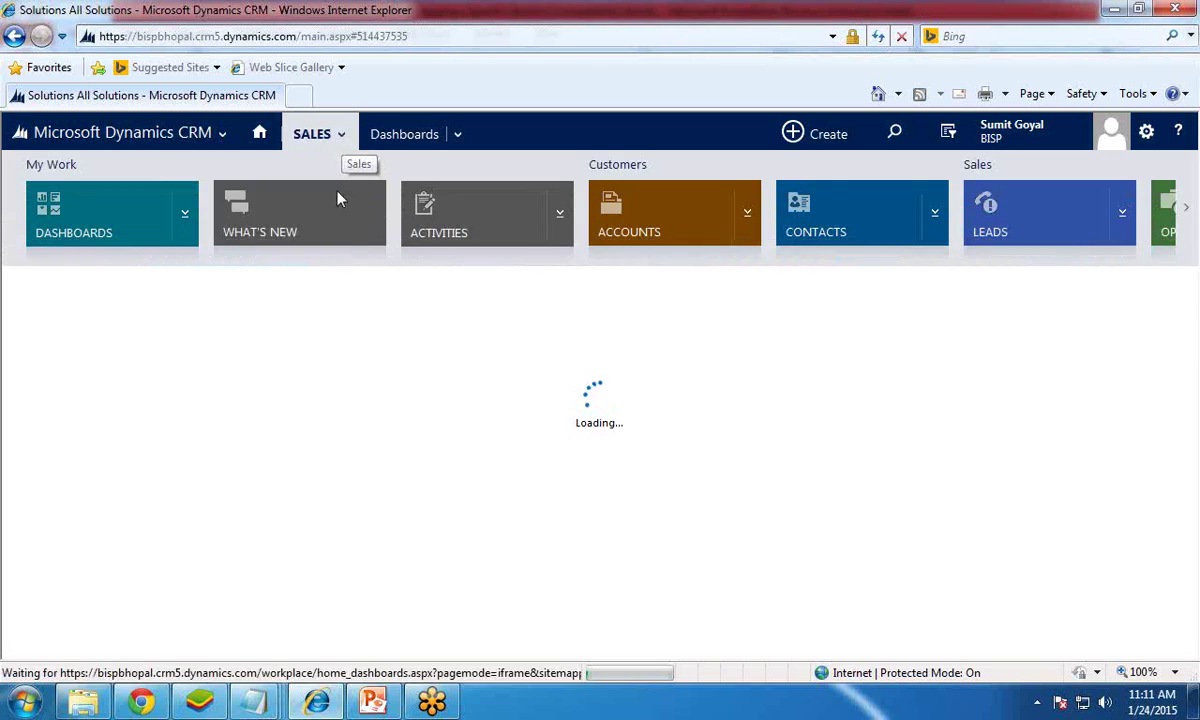
pyautogui.click(641, 205)
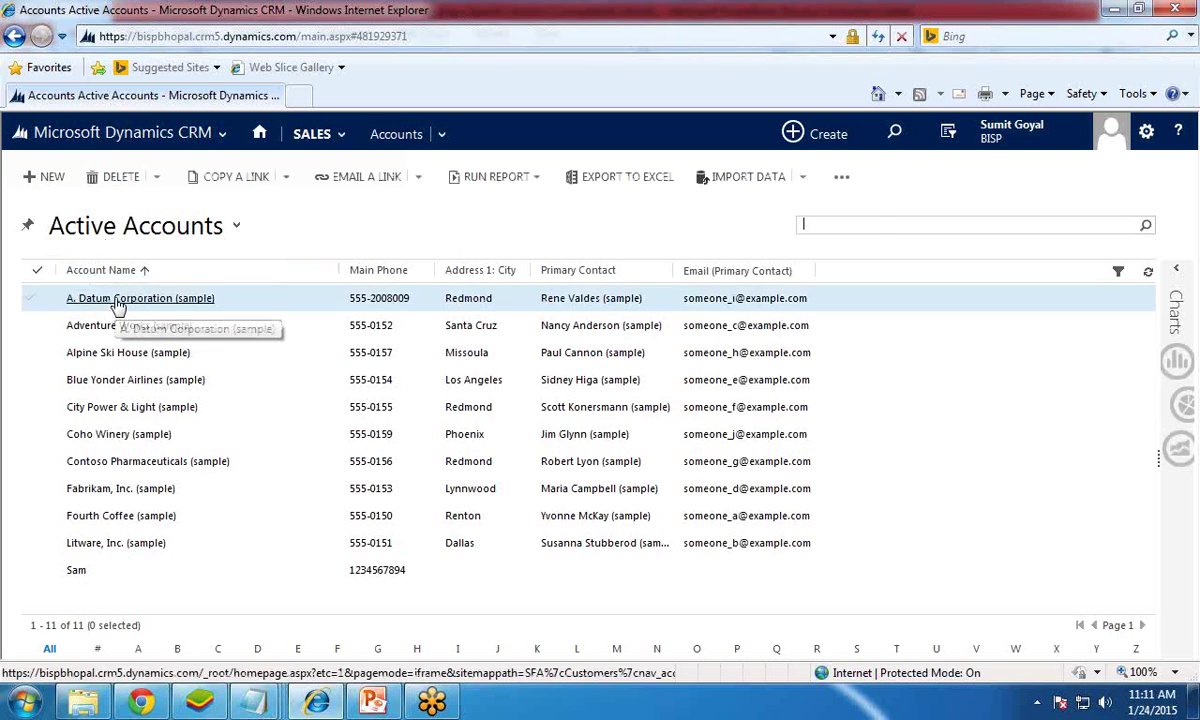
pyautogui.click(115, 300)
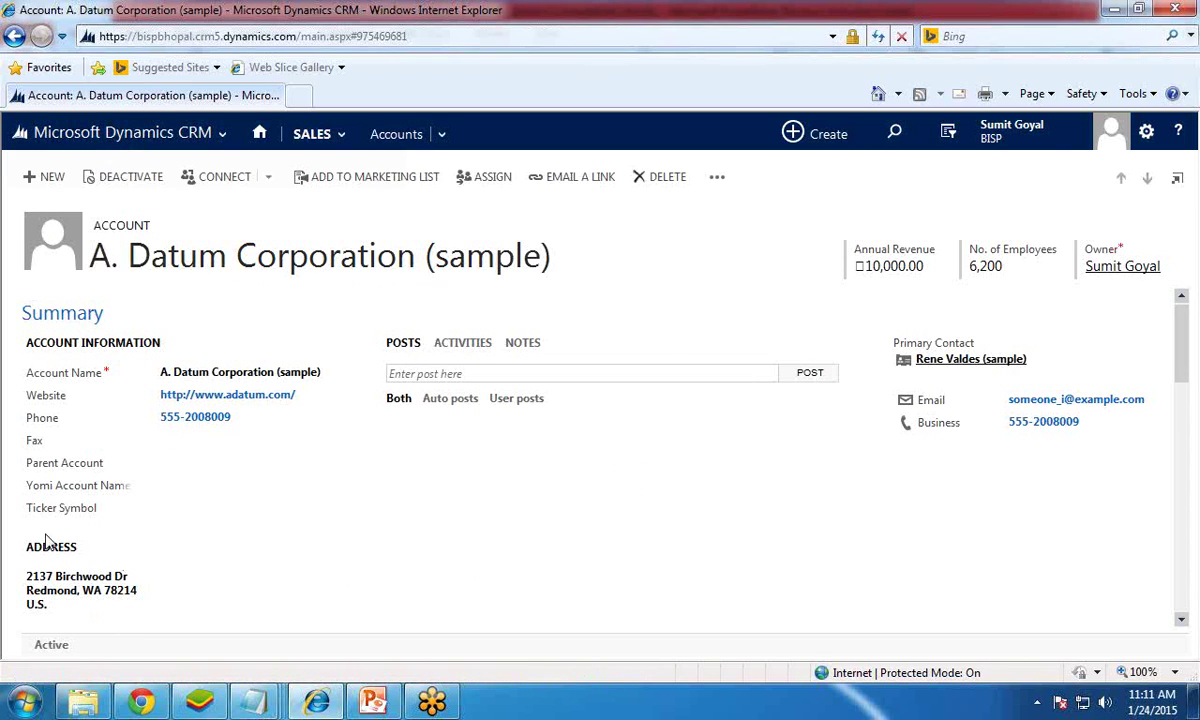
pyautogui.scroll(-1, 48, 515)
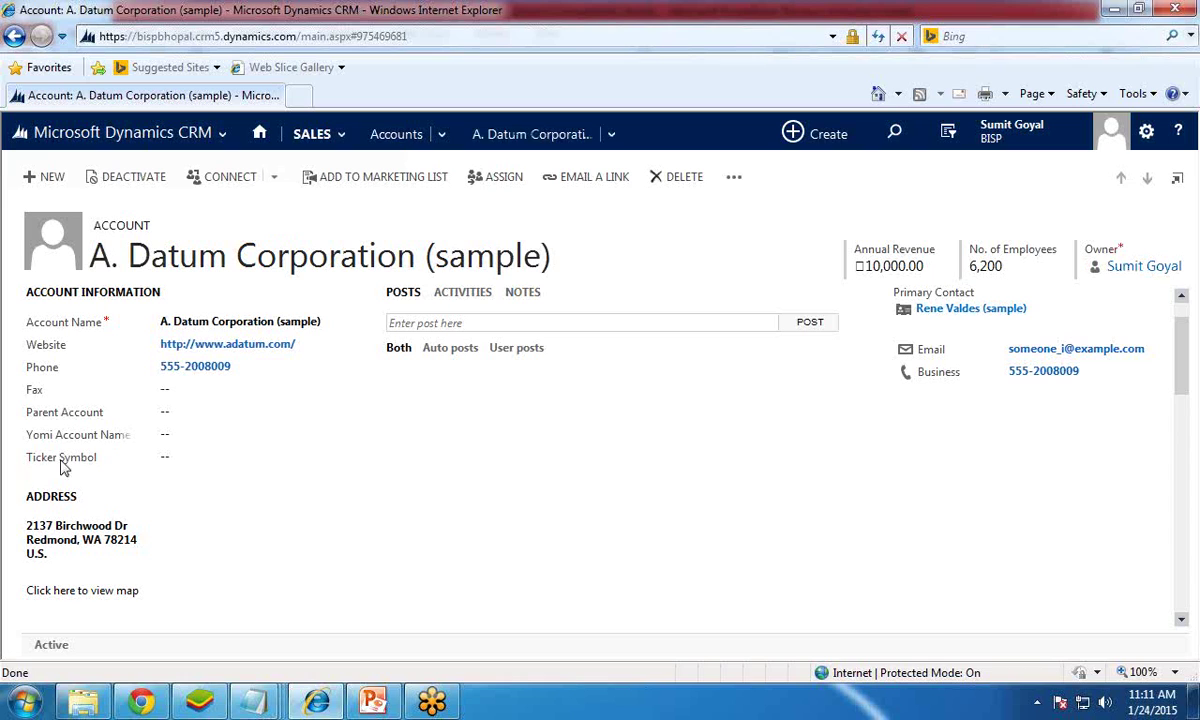
# - Start a new solution in the Settings area with SelectionStatus as its display name and name
pyautogui.click(216, 132)
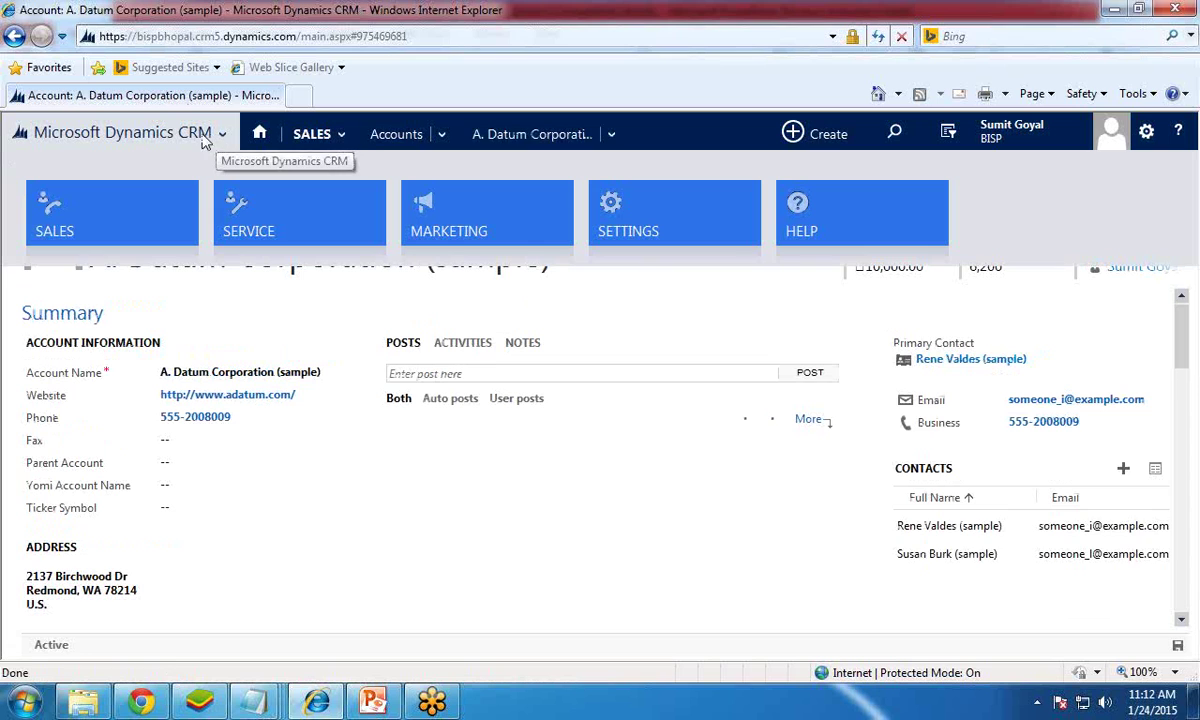
pyautogui.click(627, 233)
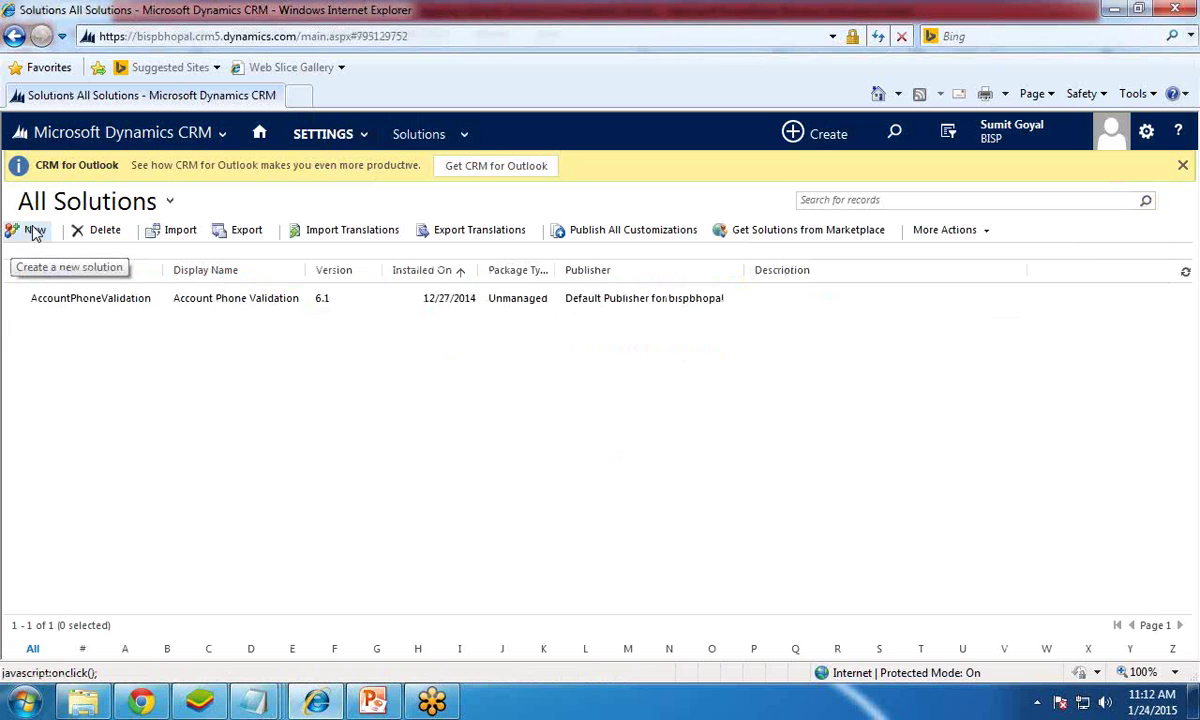
pyautogui.click(35, 231)
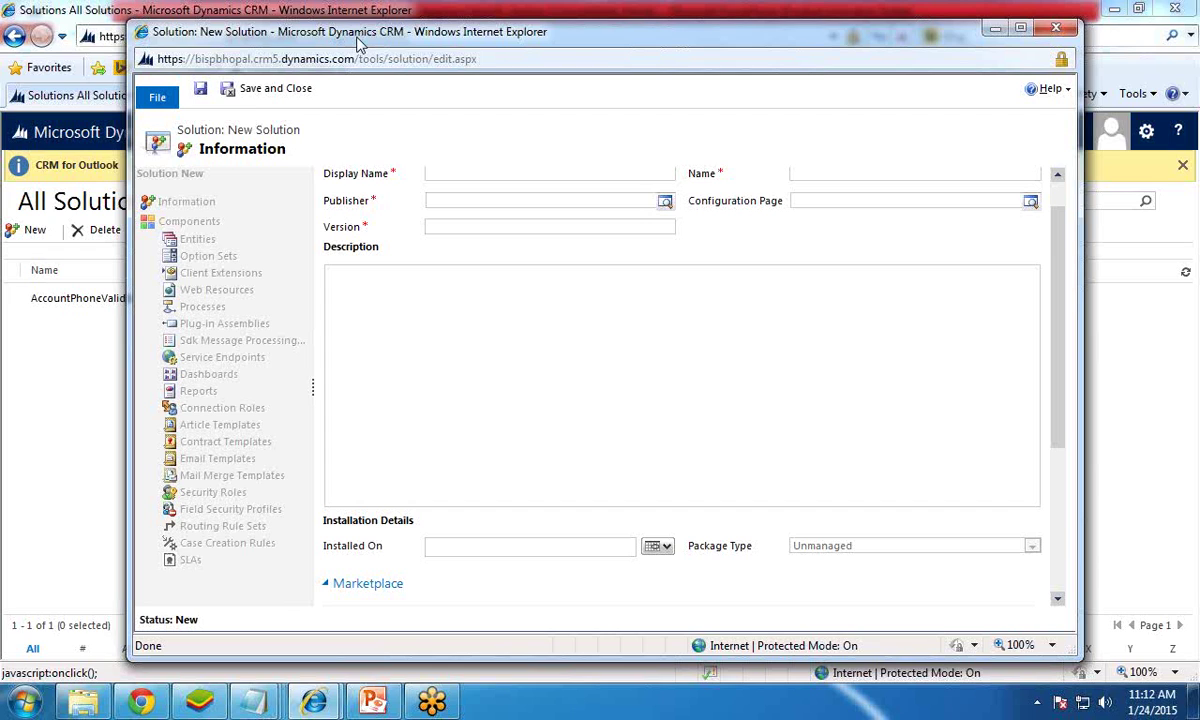
pyautogui.scroll(1, 464, 201)
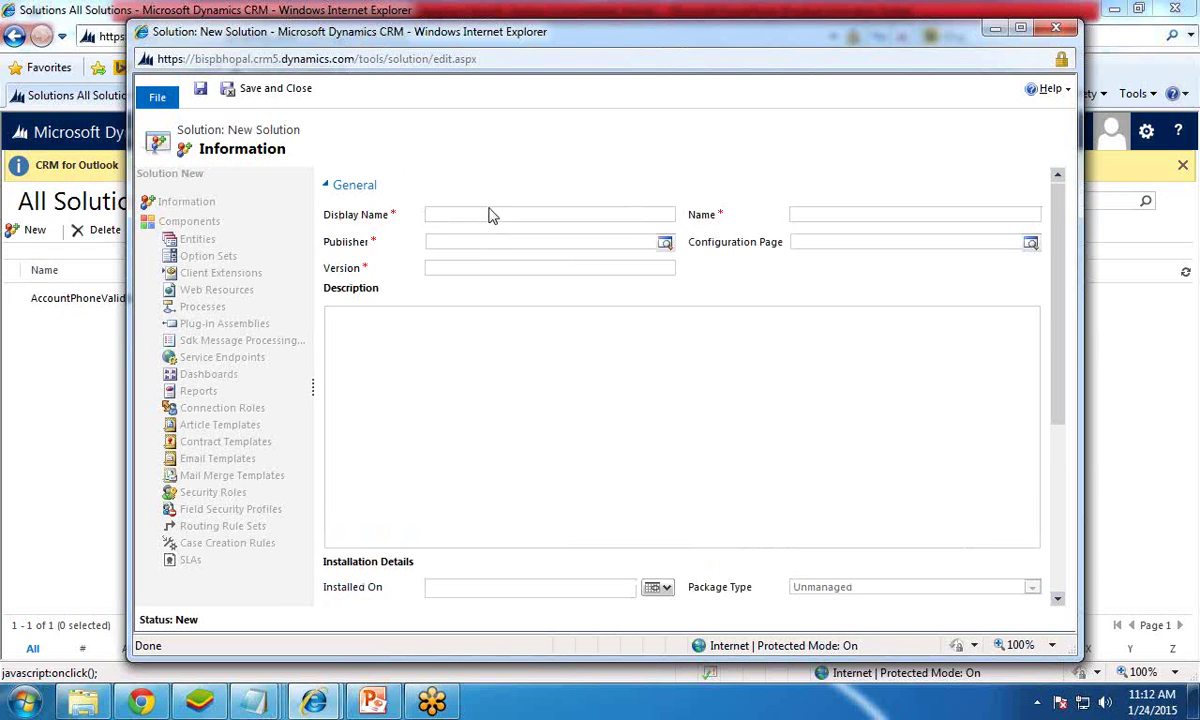
pyautogui.click(488, 215)
pyautogui.write('SelectionStatus')
pyautogui.press('Tab')
# - Set the solution's publisher to Default Publisher for bispbhopal and its version to 6.1, and save it
pyautogui.click(465, 242)
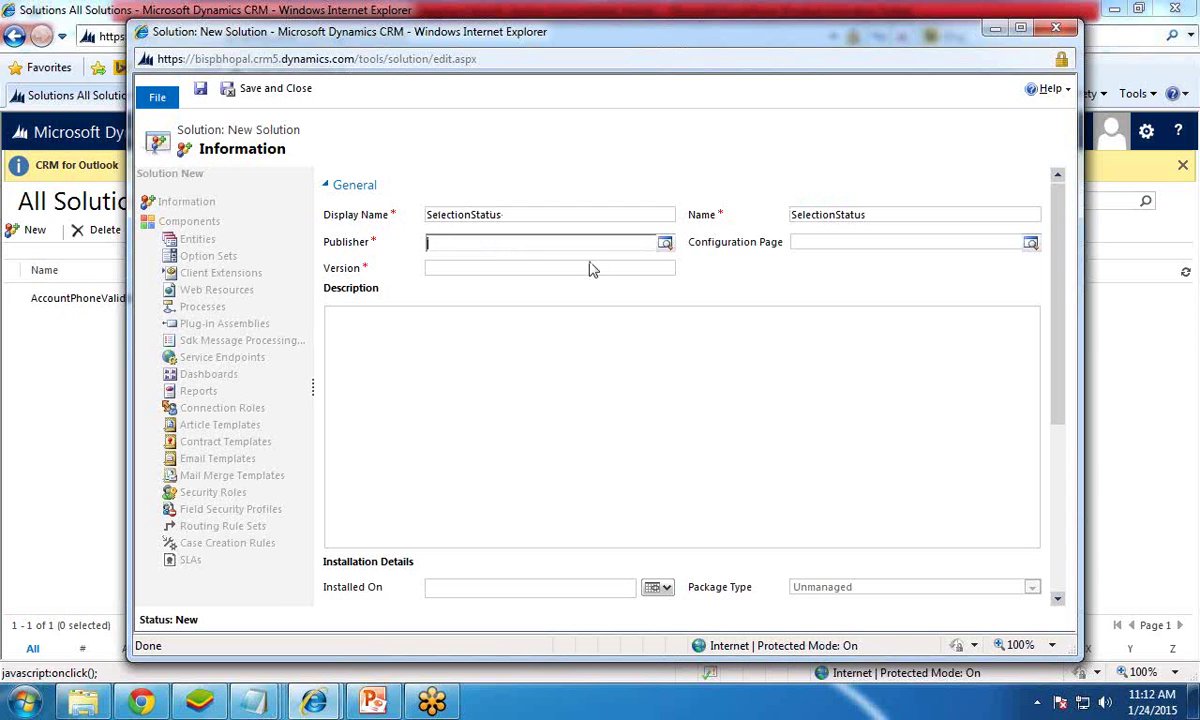
pyautogui.click(664, 244)
pyautogui.click(473, 277)
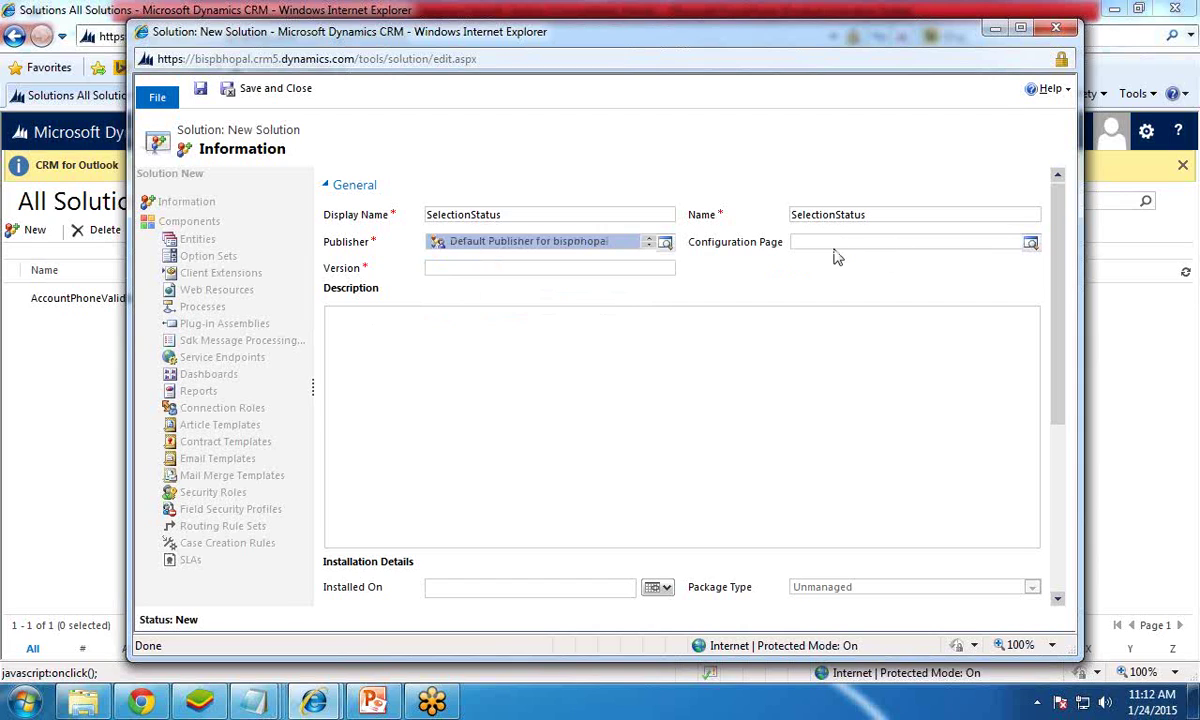
pyautogui.click(547, 268)
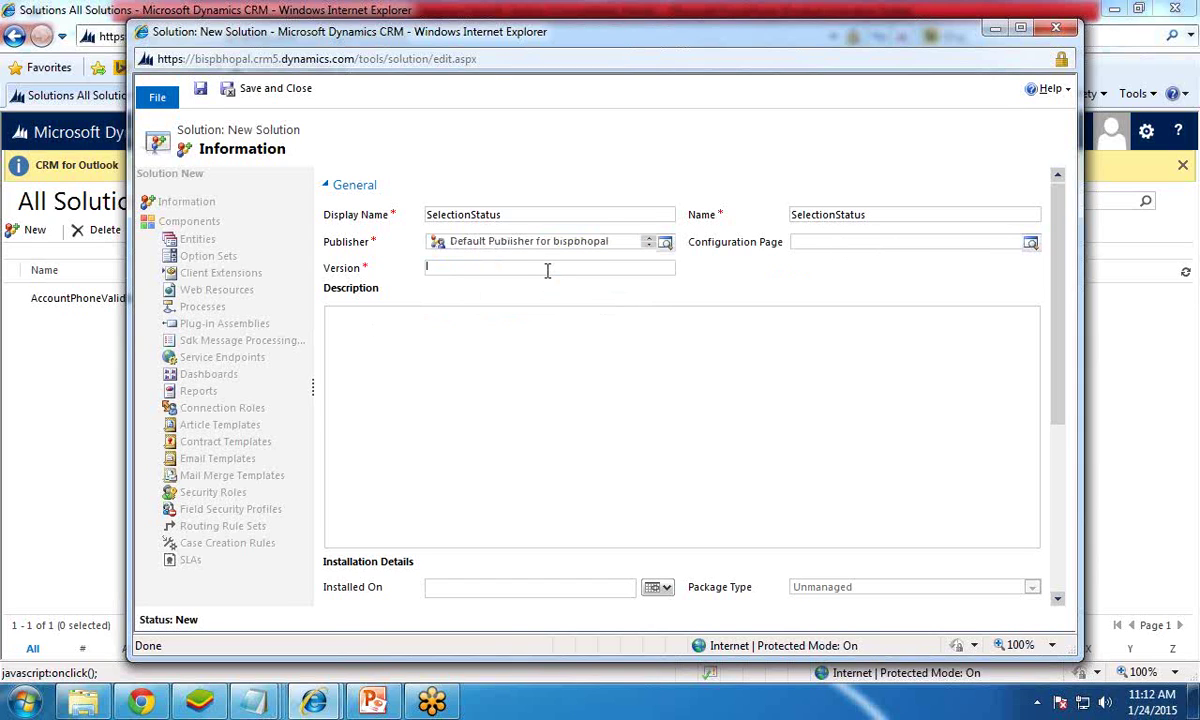
pyautogui.write('6,1')
pyautogui.press('BackSpace')
pyautogui.press('BackSpace')
pyautogui.write('.1')
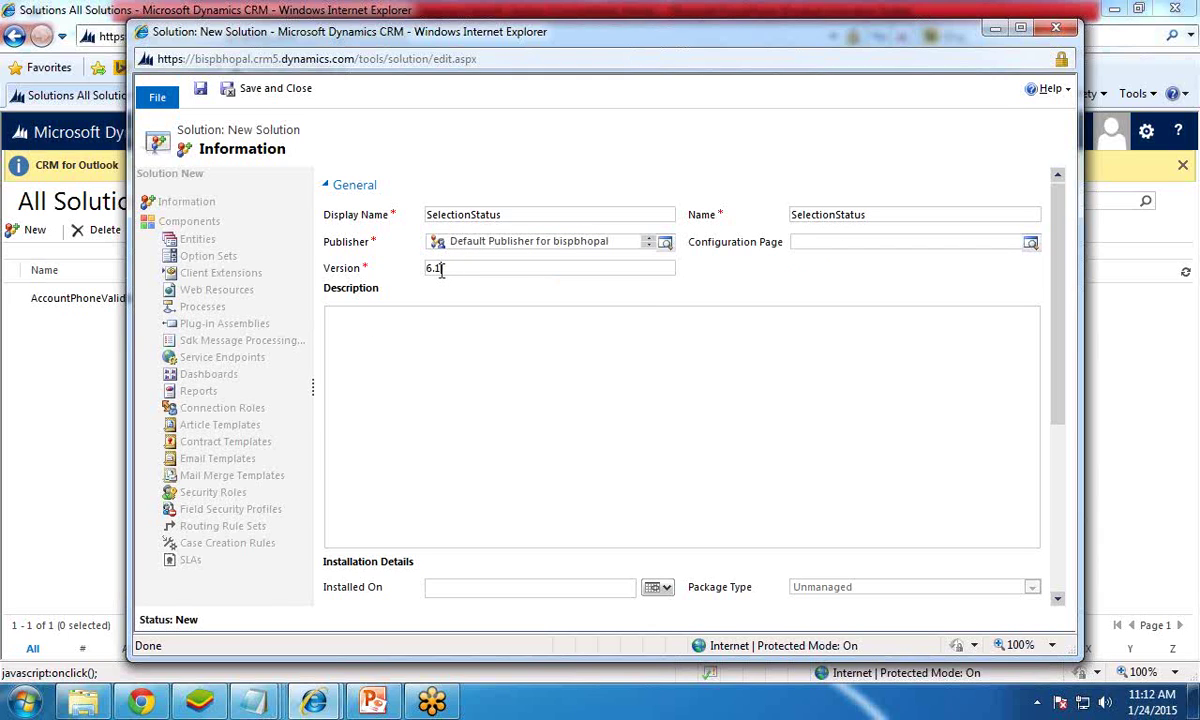
pyautogui.click(199, 92)
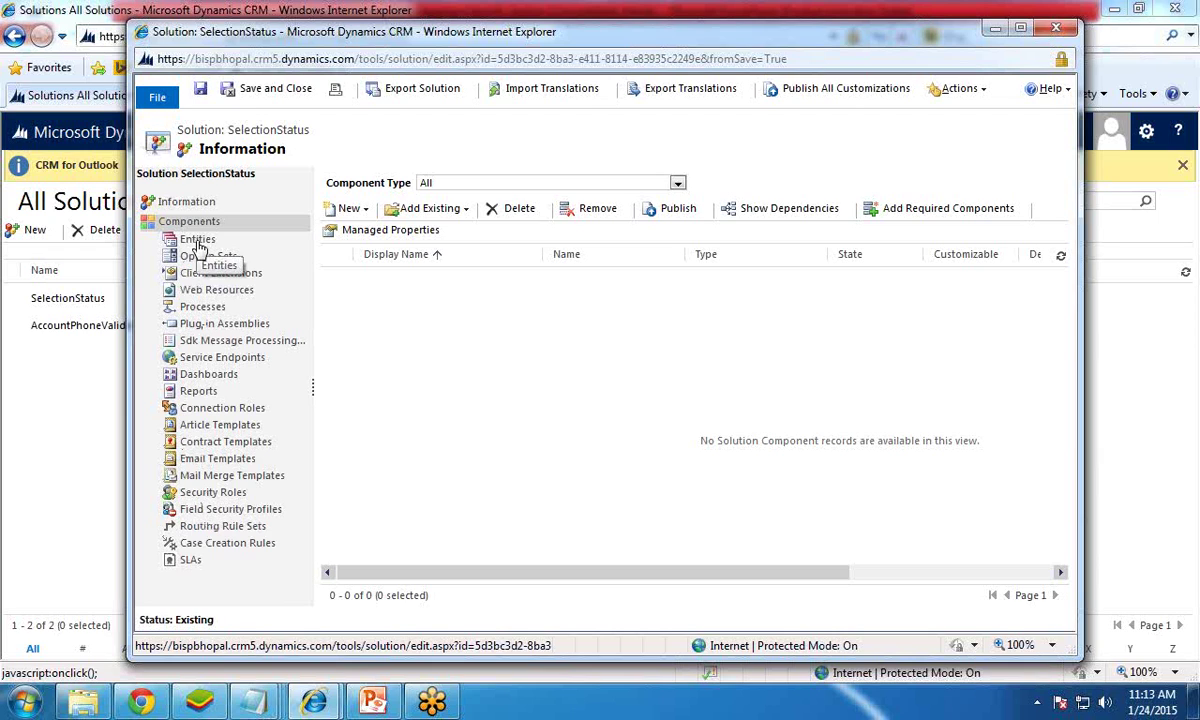
# - Add the existing Account entity to the SelectionStatus solution, including its required components
pyautogui.click(198, 241)
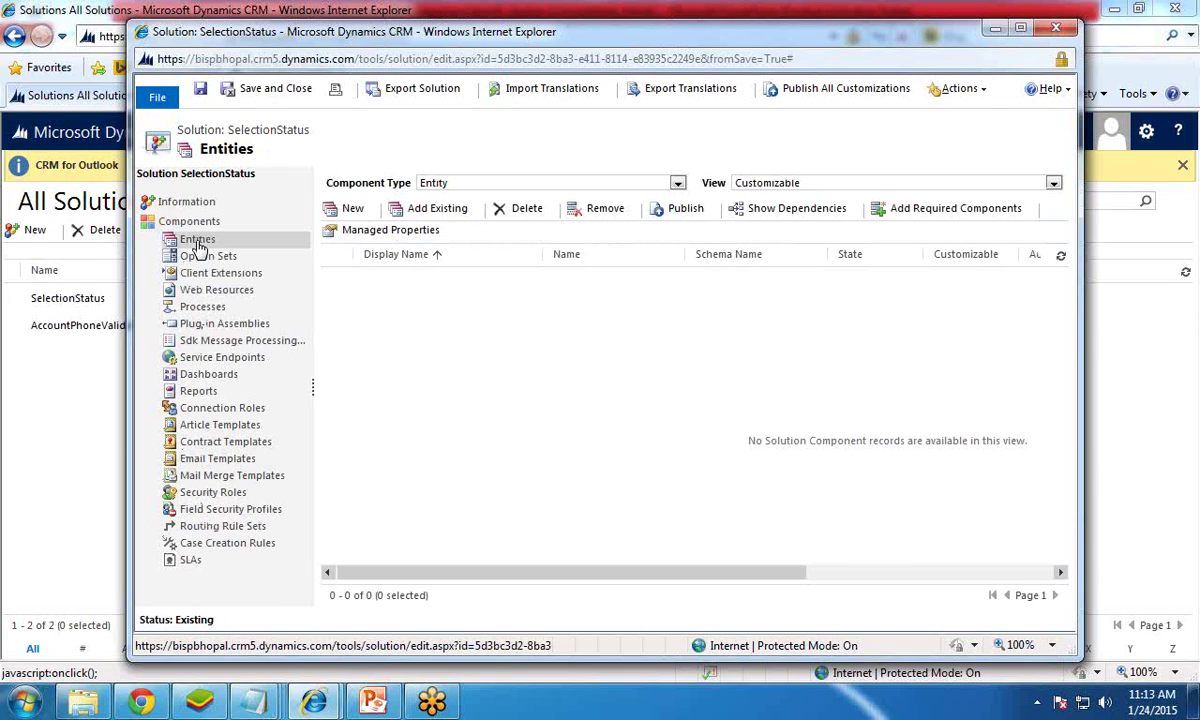
pyautogui.click(420, 212)
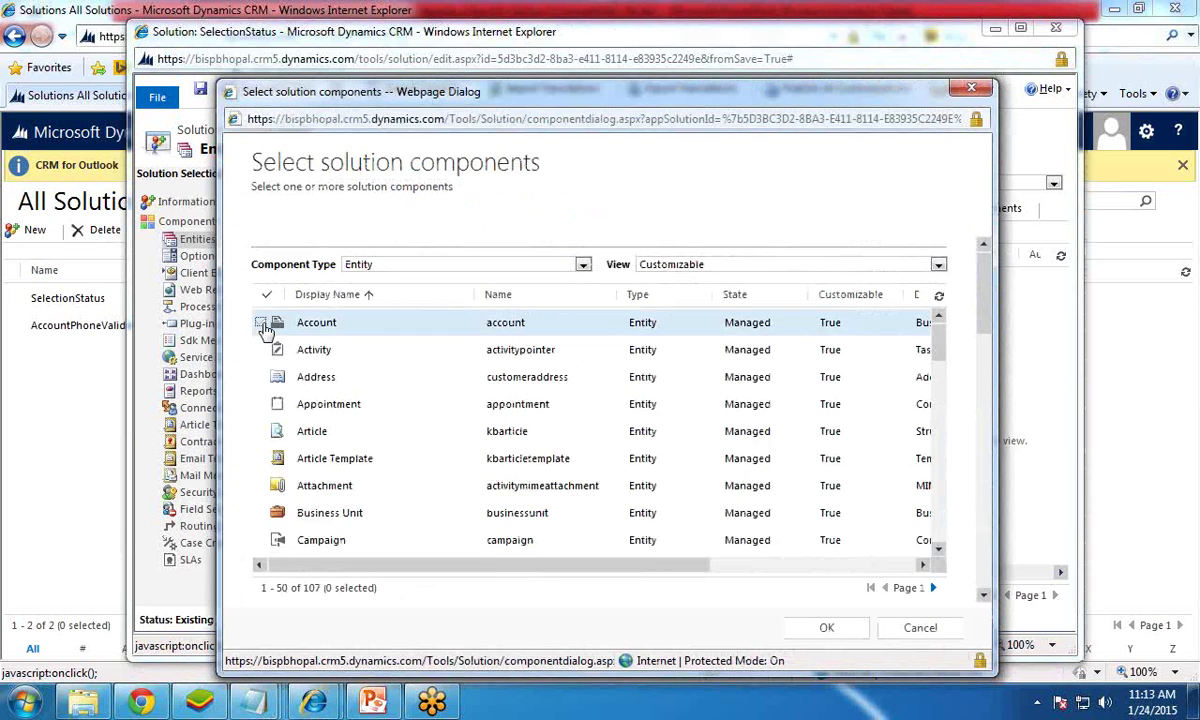
pyautogui.click(261, 324)
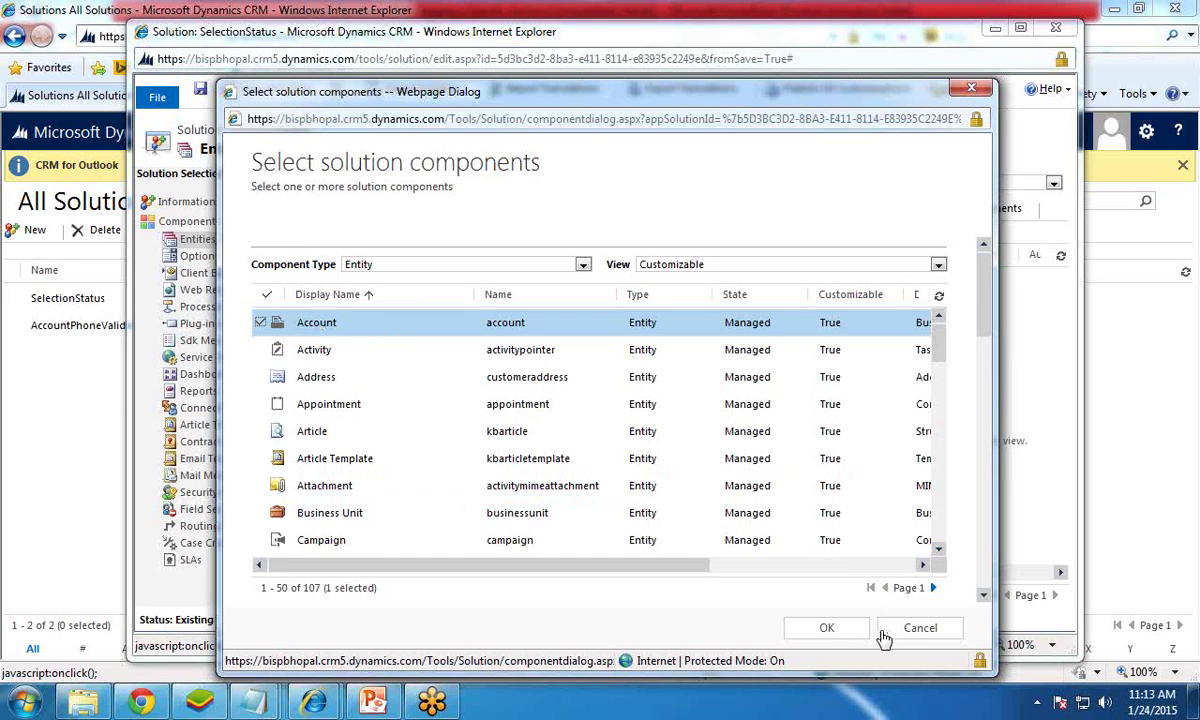
pyautogui.click(827, 630)
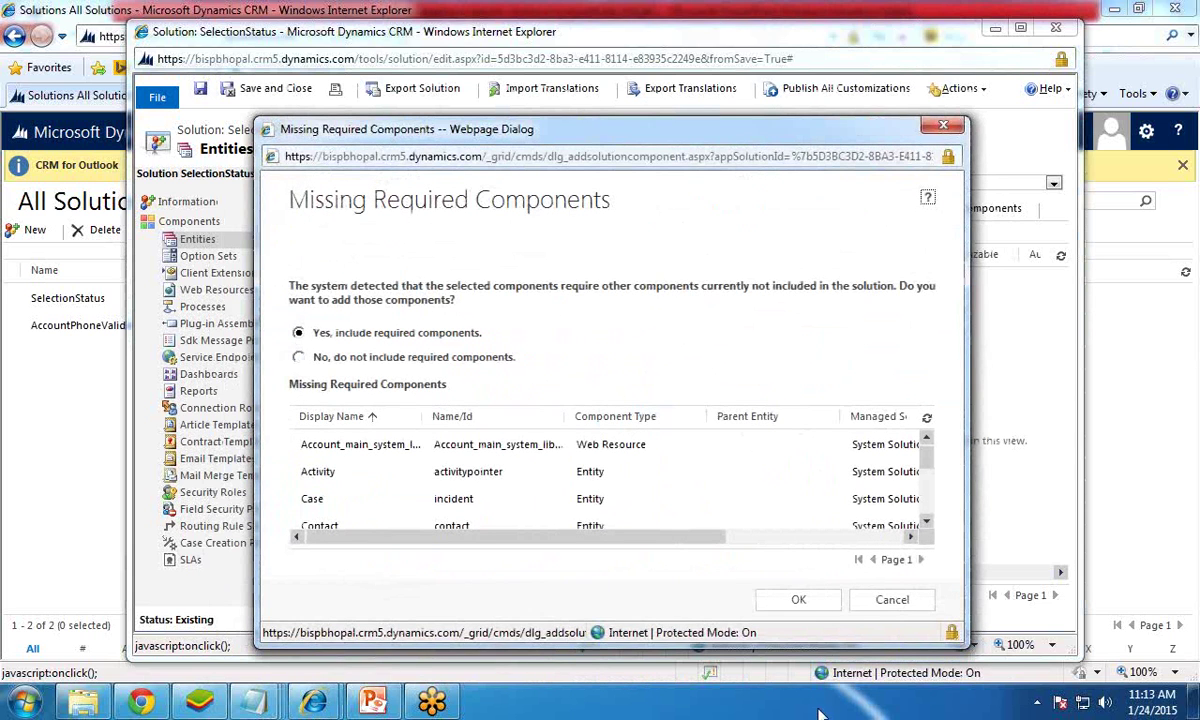
pyautogui.click(798, 602)
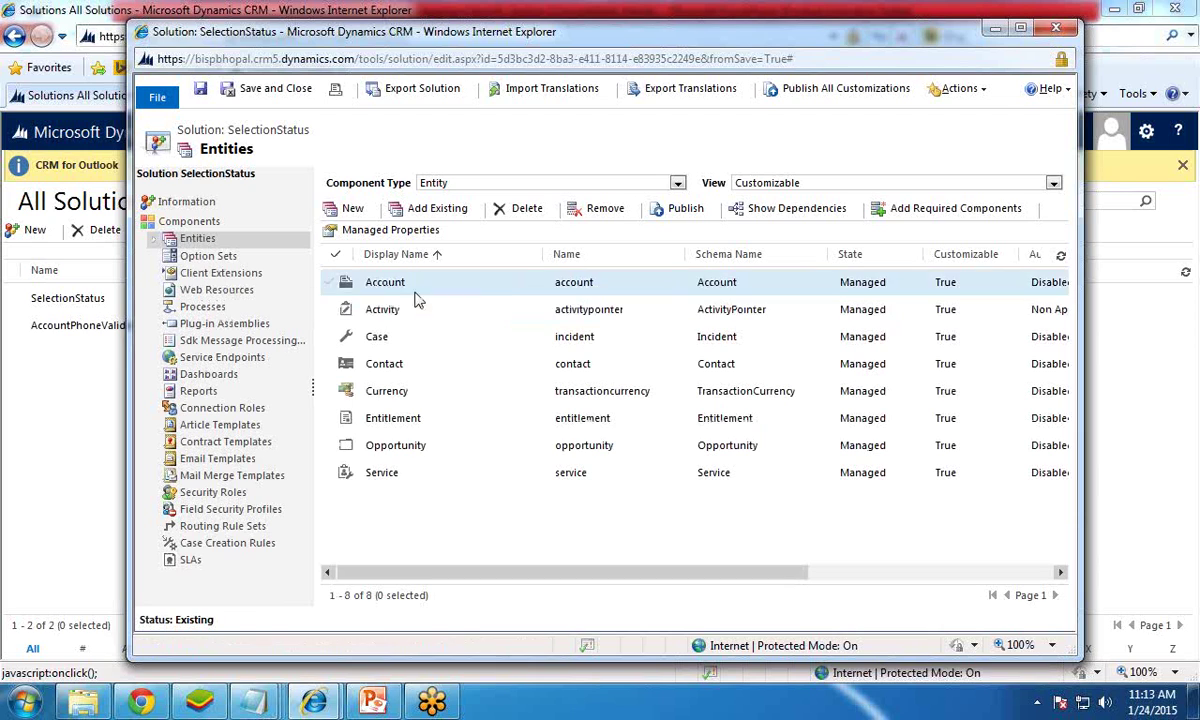
# - Open the Account entity's main form named Account for editing from the solution's entities
pyautogui.click(154, 238)
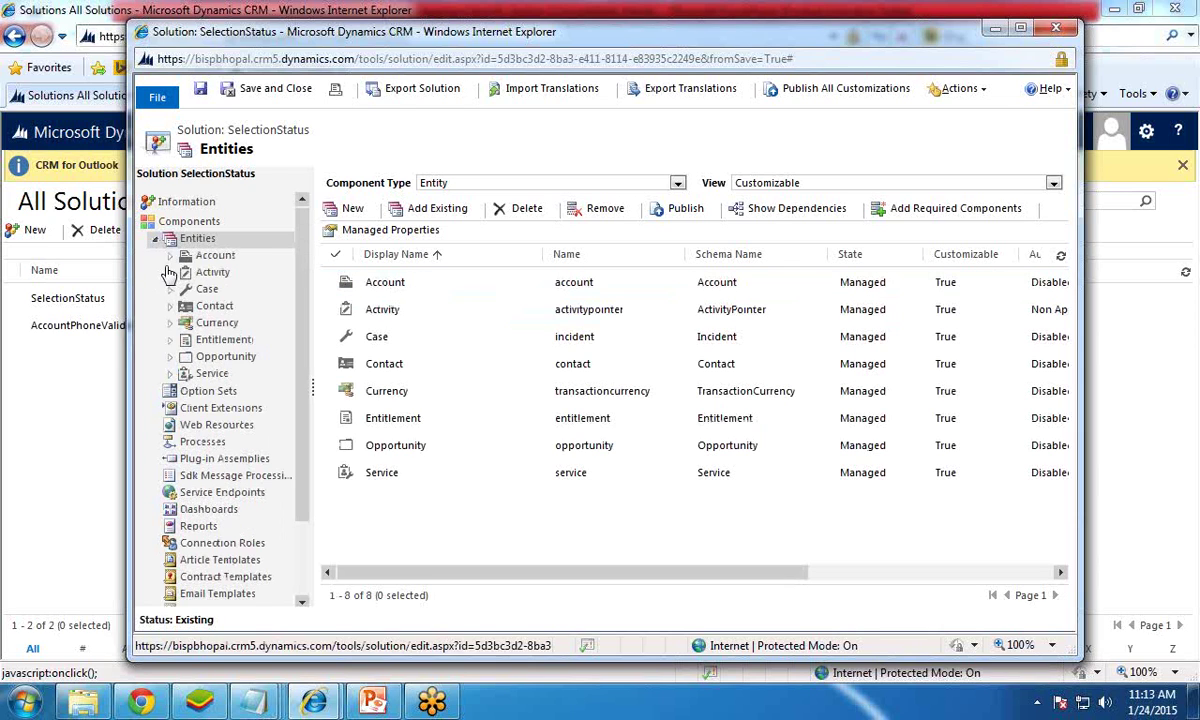
pyautogui.click(171, 256)
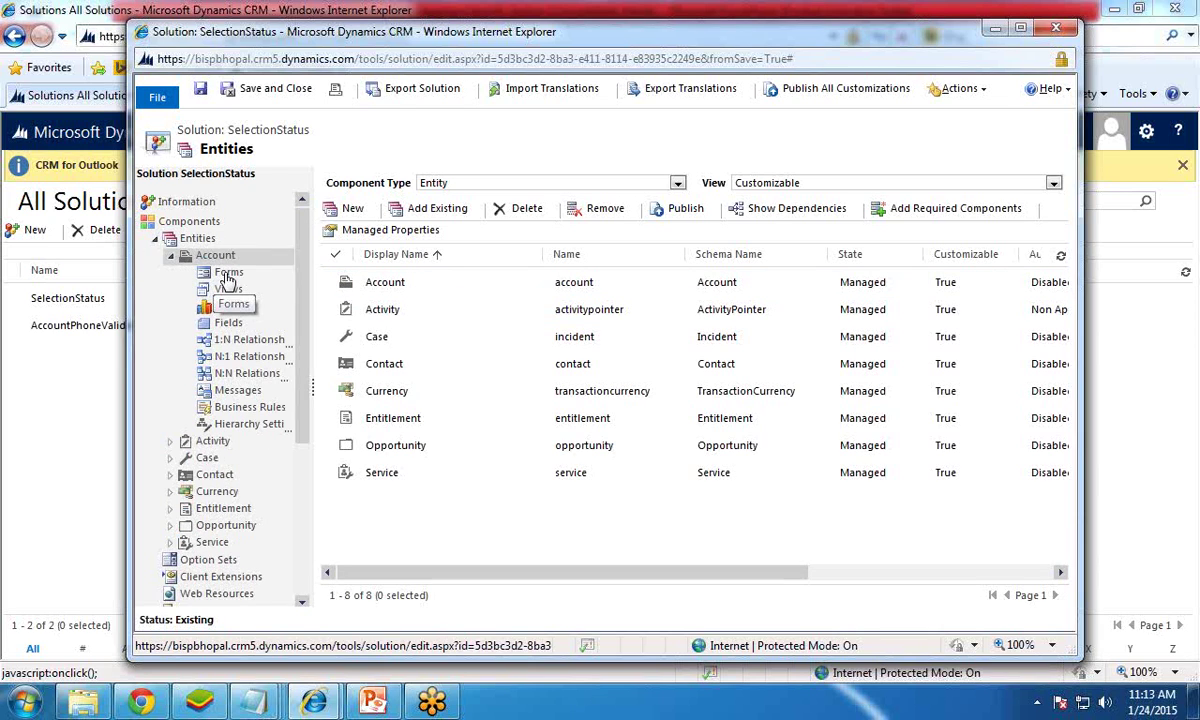
pyautogui.click(227, 277)
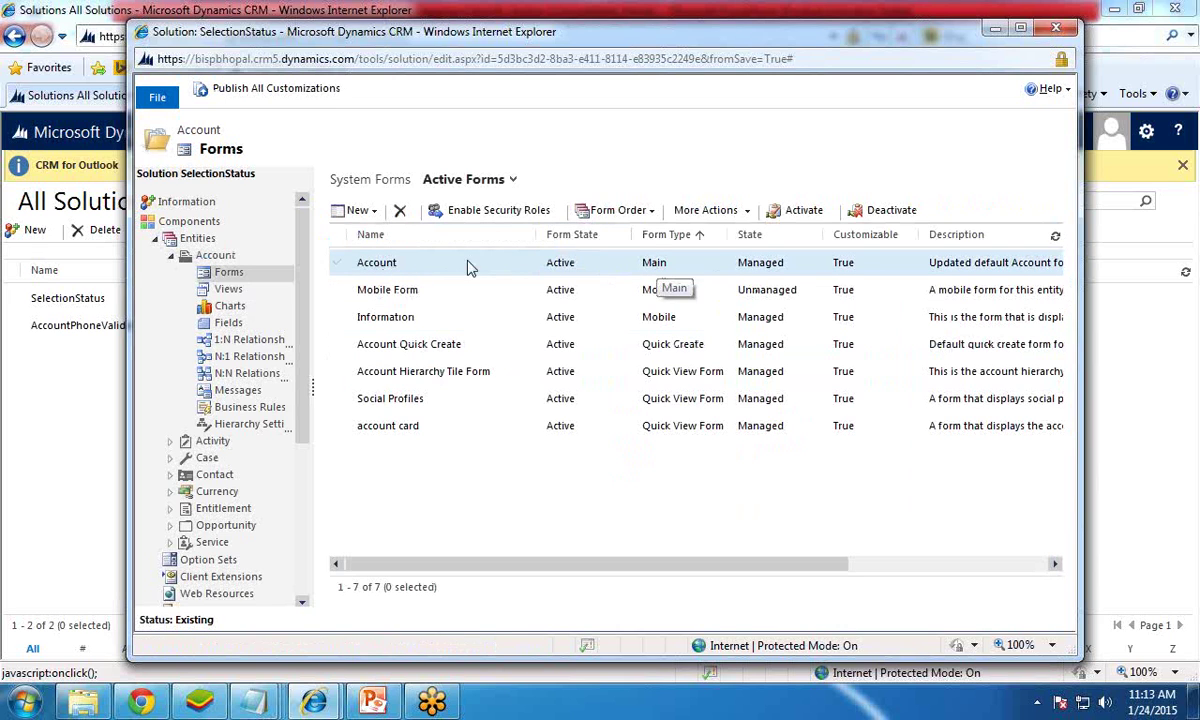
pyautogui.click(368, 263)
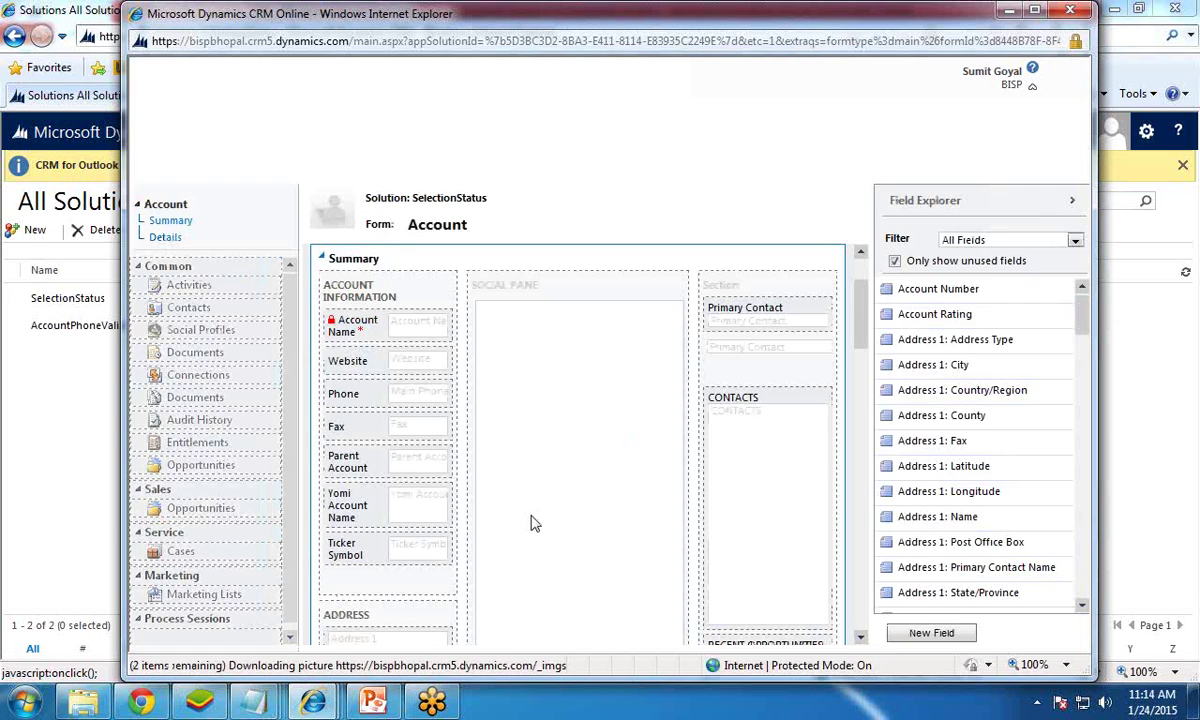
# - Insert a section above ADDRESS and place the Account Number and Account Rating fields in it, listing used fields too
pyautogui.scroll(-1, 425, 510)
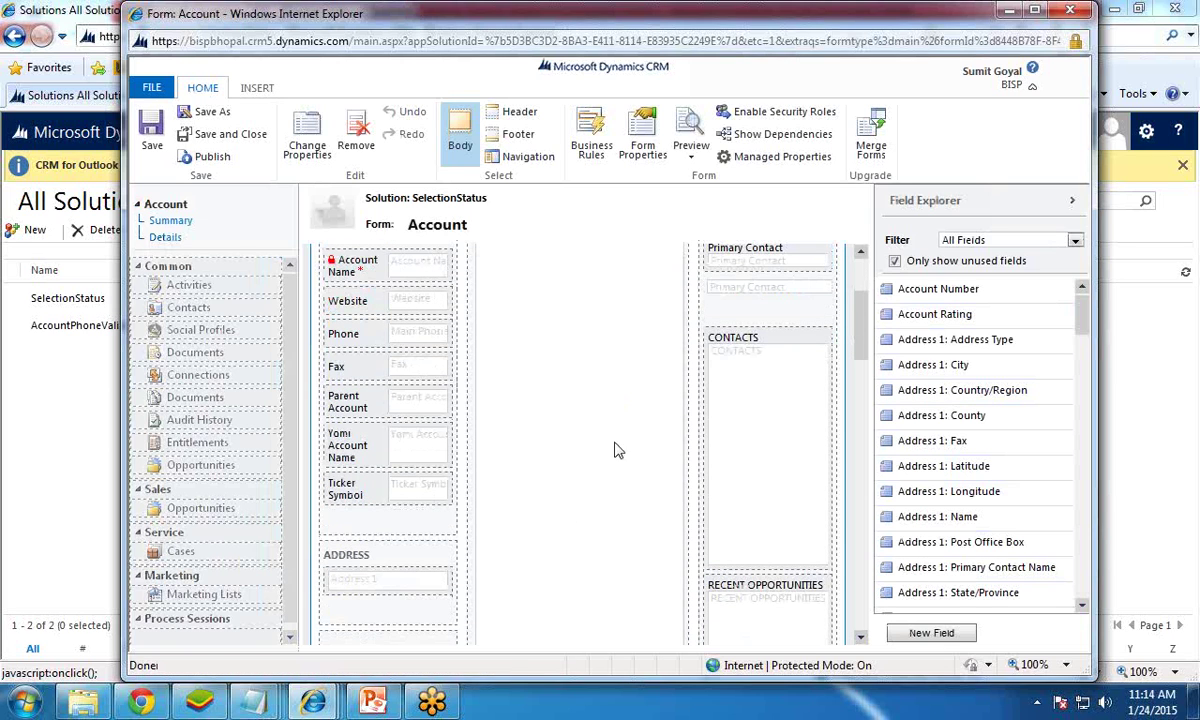
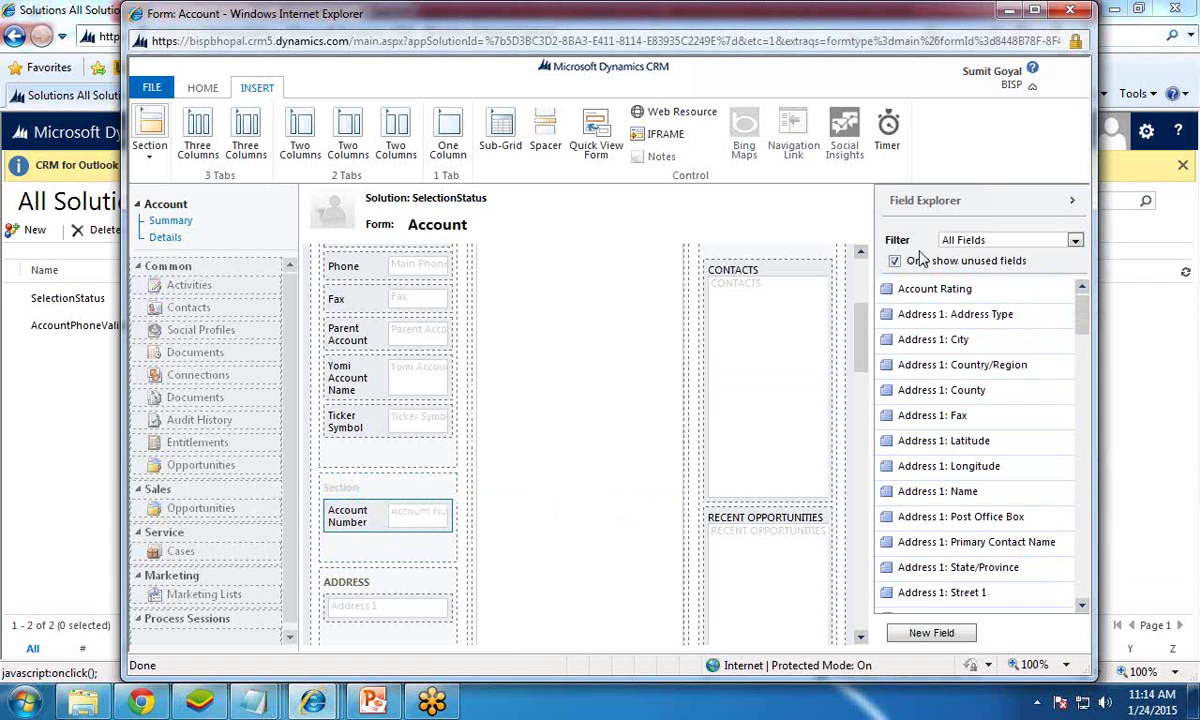
pyautogui.click(894, 260)
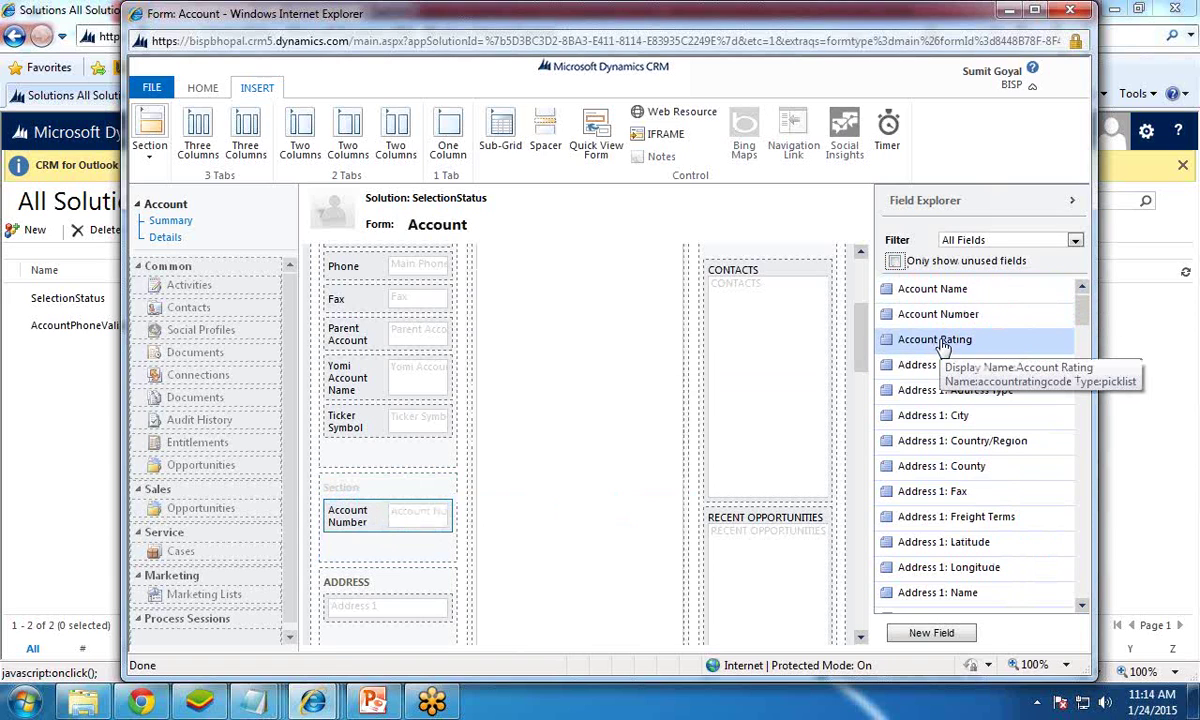
pyautogui.moveTo(942, 344); pyautogui.dragTo(374, 552)
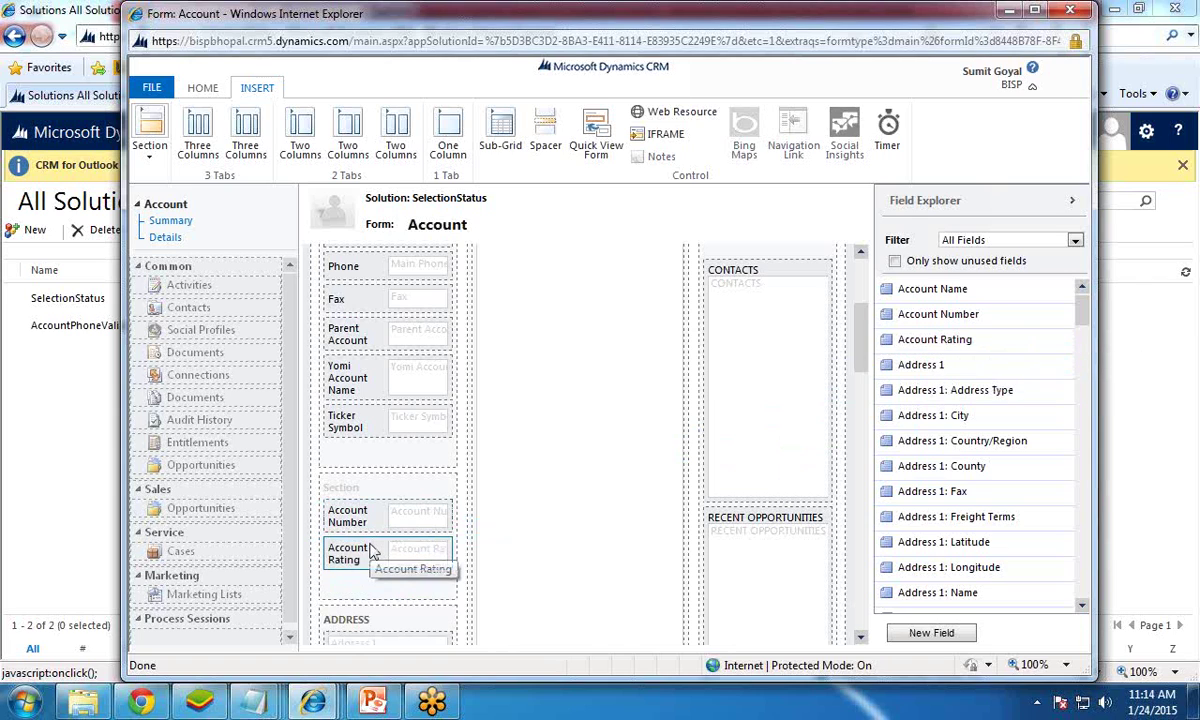
# - Name the new section Highlighted_Section and set its label to Highlighted Section
pyautogui.doubleClick(360, 490)
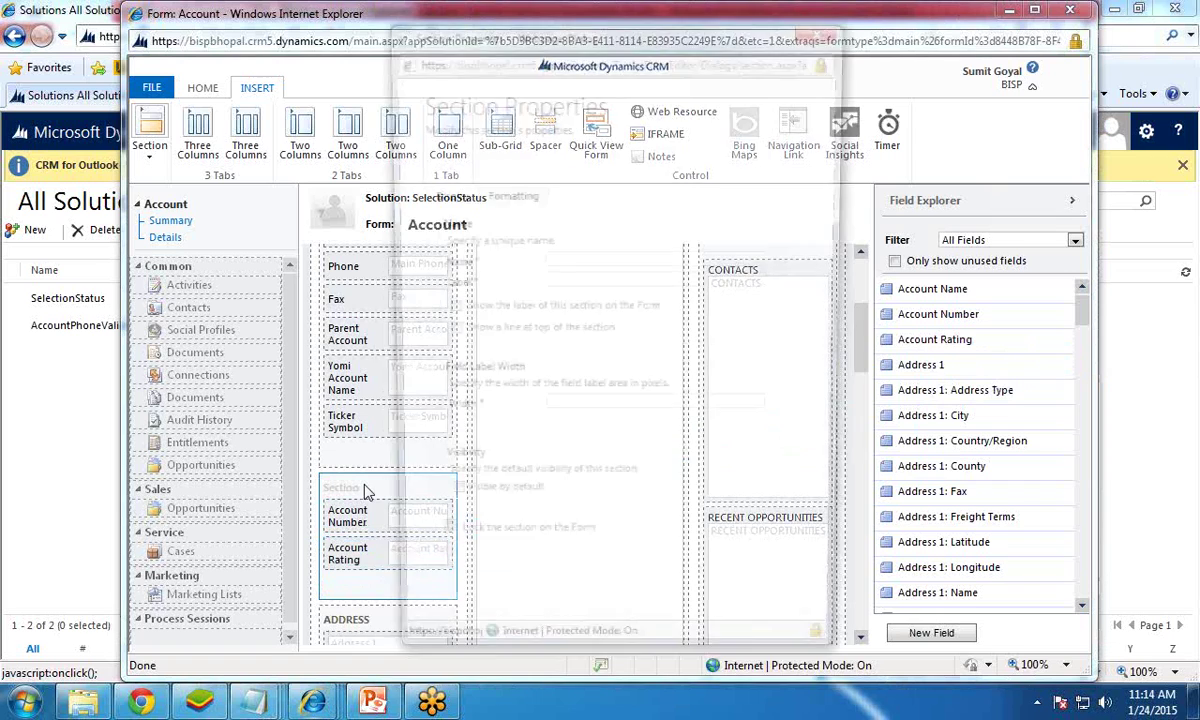
pyautogui.moveTo(645, 261); pyautogui.dragTo(436, 261)
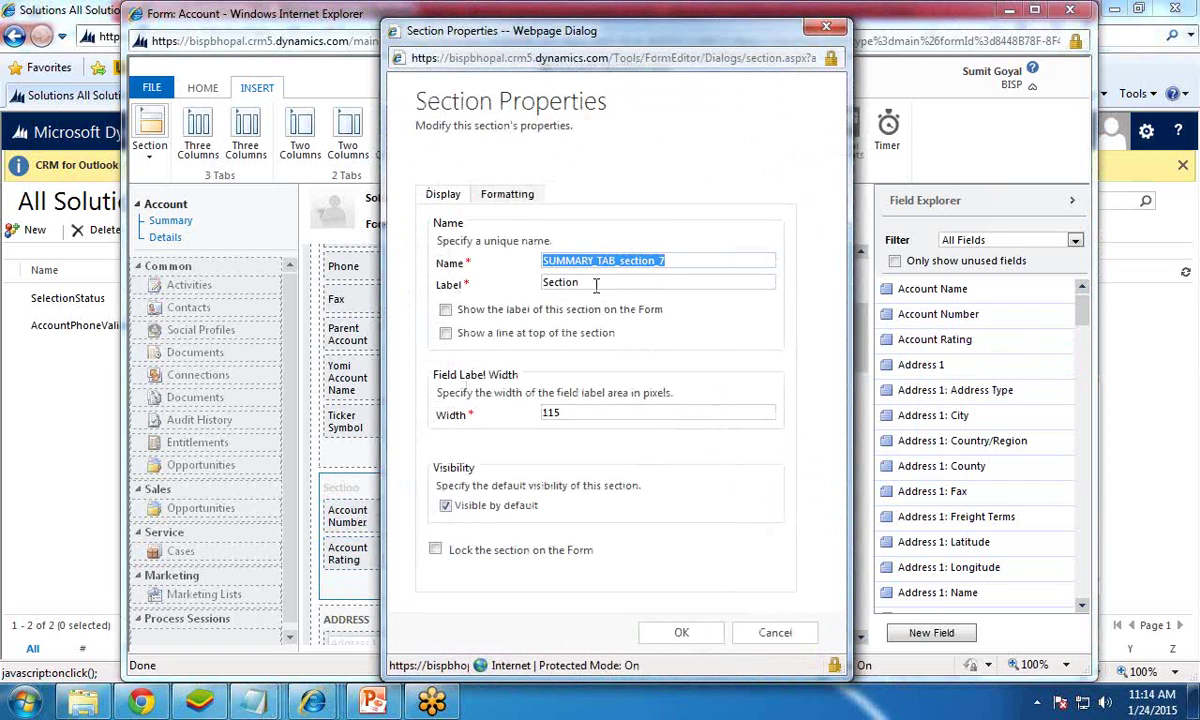
pyautogui.write('Highlighted_Section')
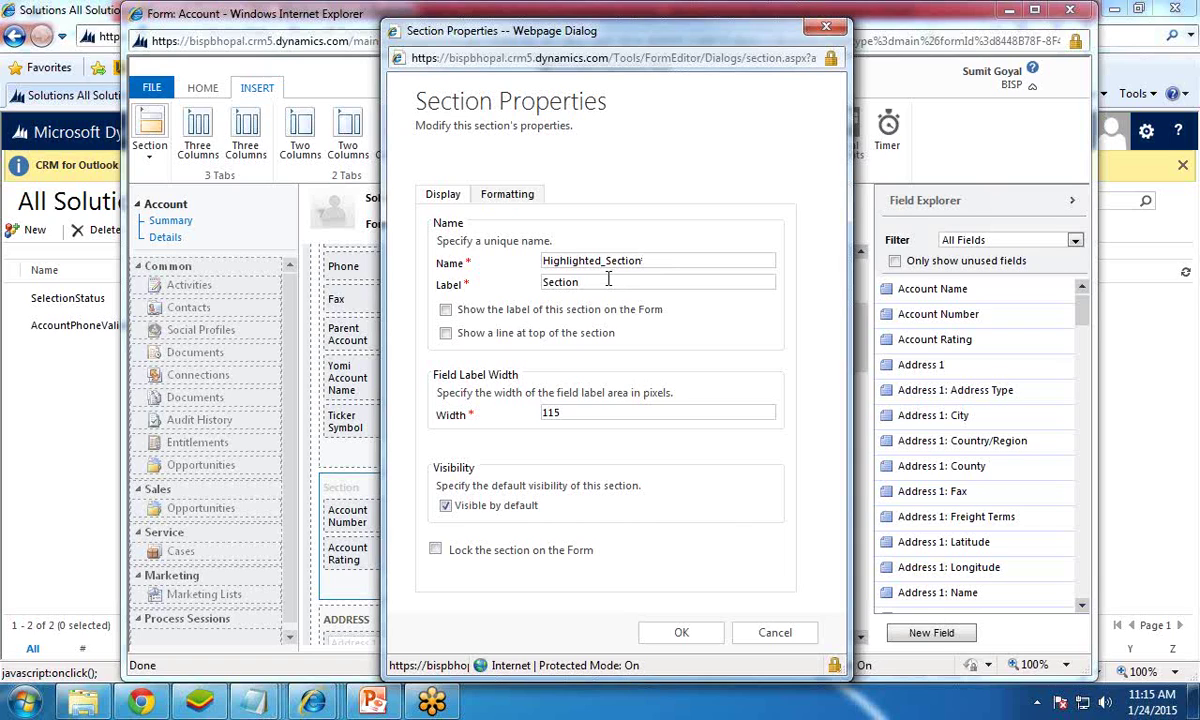
pyautogui.moveTo(602, 283); pyautogui.dragTo(483, 288)
pyautogui.press('BackSpace')
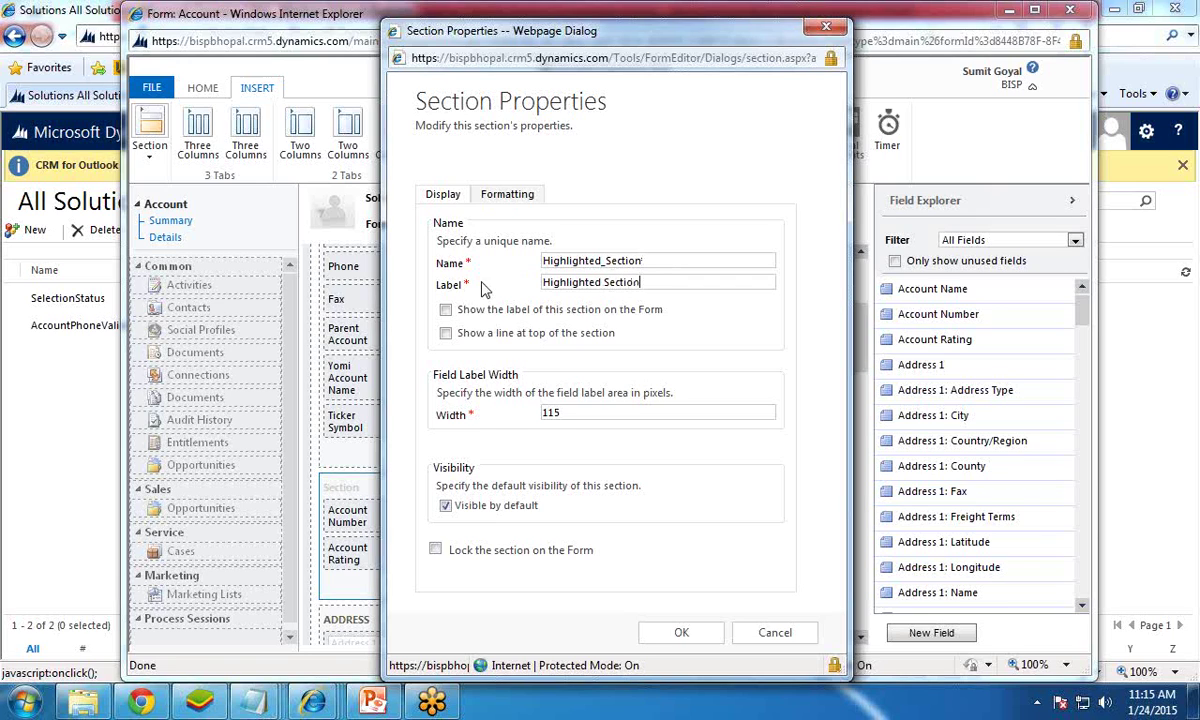
# - Show the section's label and a line at its top on the form, and save and publish the Account form
pyautogui.click(445, 309)
pyautogui.click(445, 333)
pyautogui.click(682, 636)
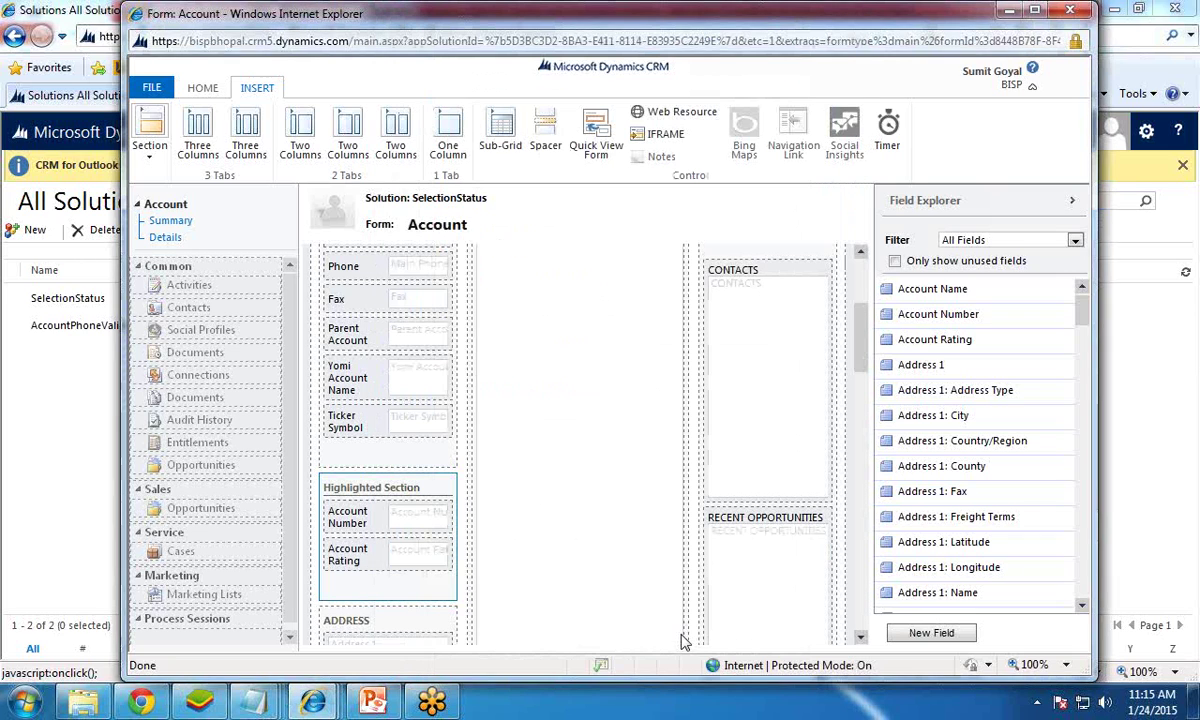
pyautogui.click(201, 90)
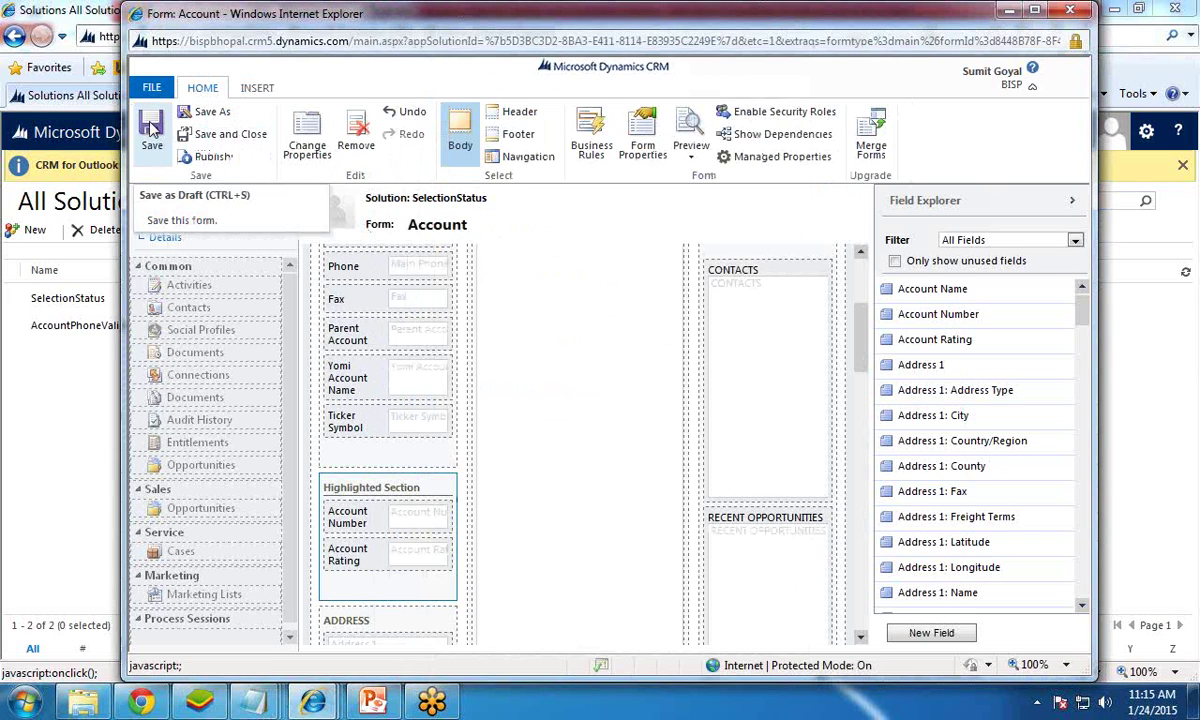
pyautogui.click(214, 160)
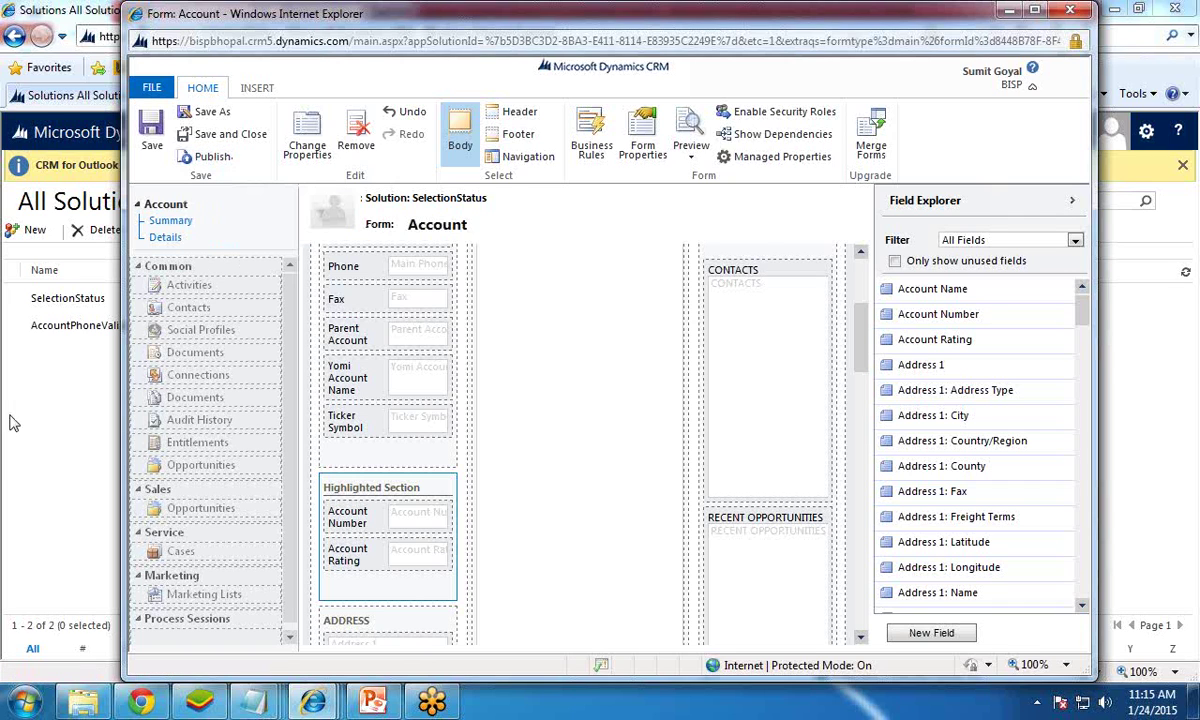
# - Return to the main CRM window and open the A. Datum Corporation (sample) account to examine its Highlighted Section
pyautogui.click(44, 478)
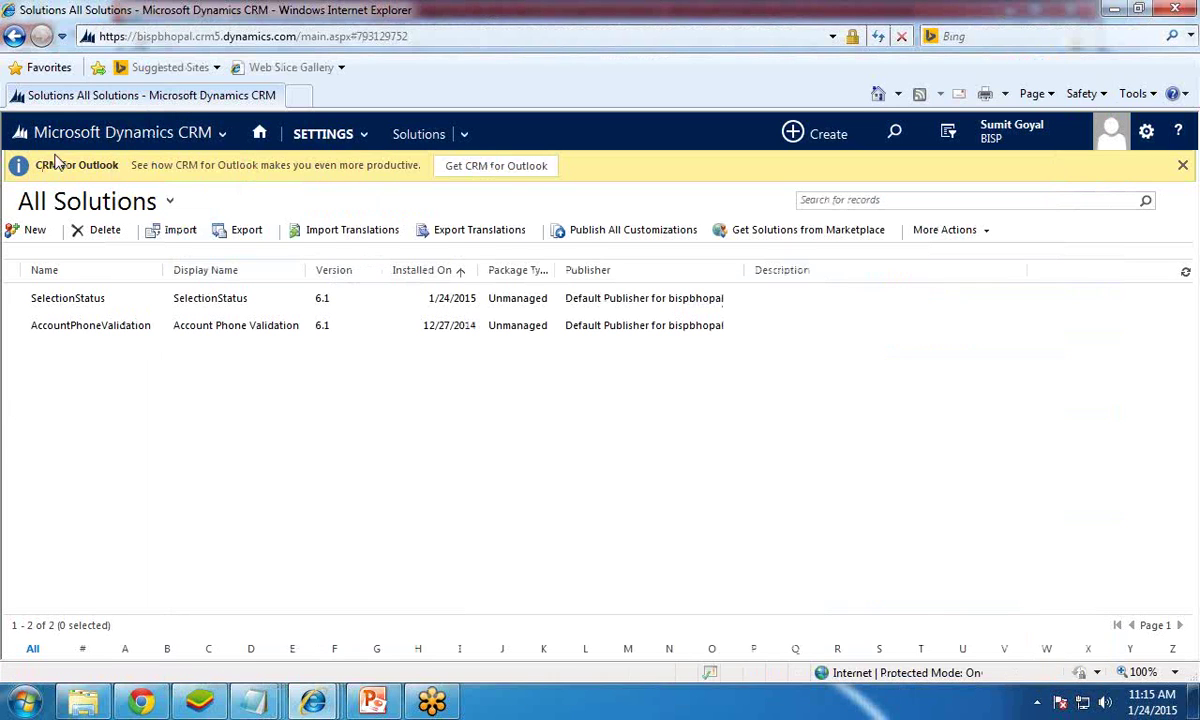
pyautogui.click(120, 133)
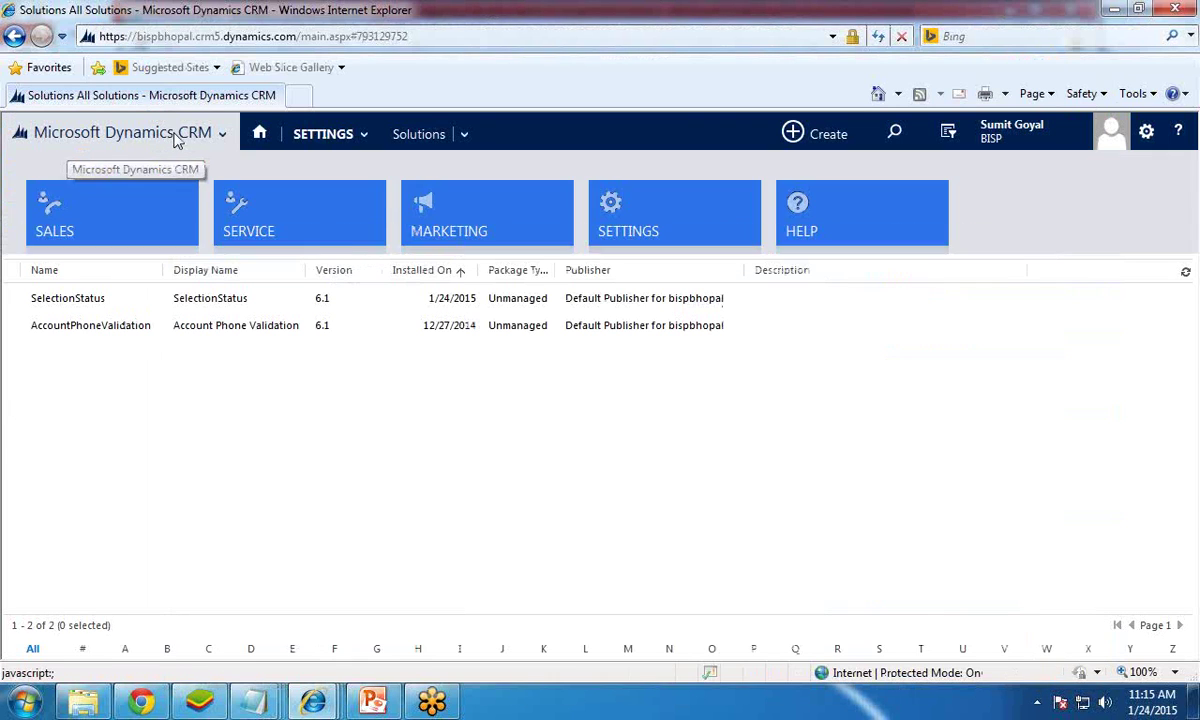
pyautogui.click(100, 228)
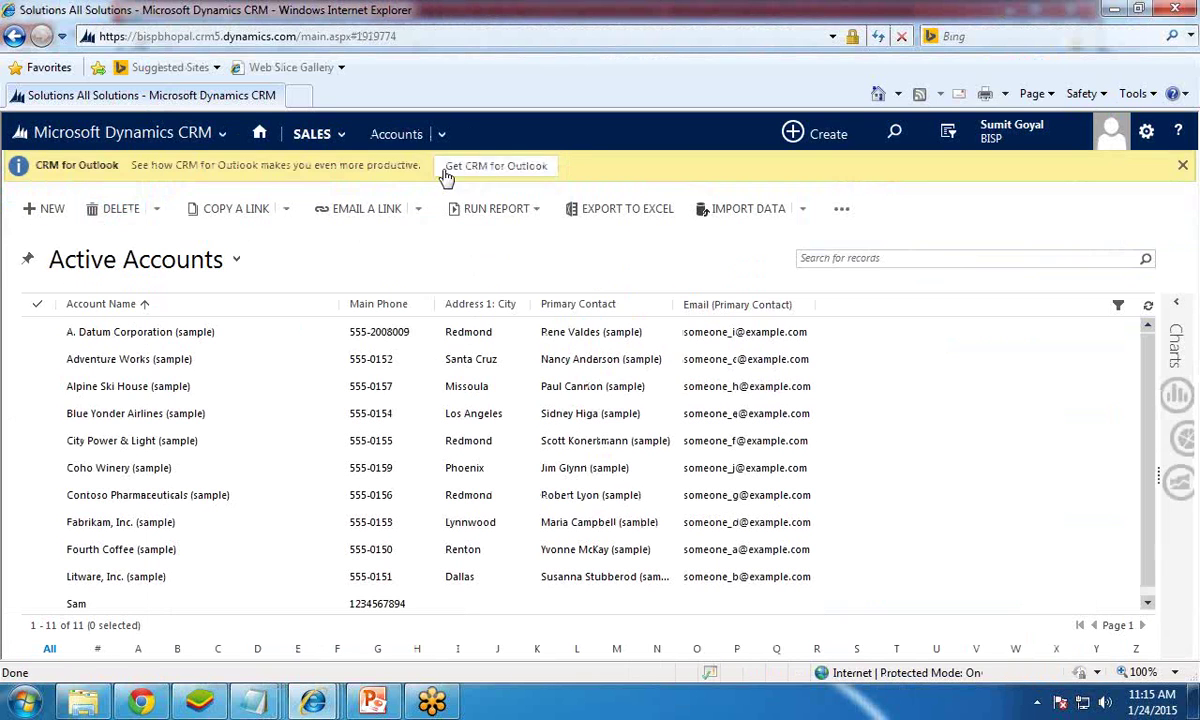
pyautogui.click(104, 336)
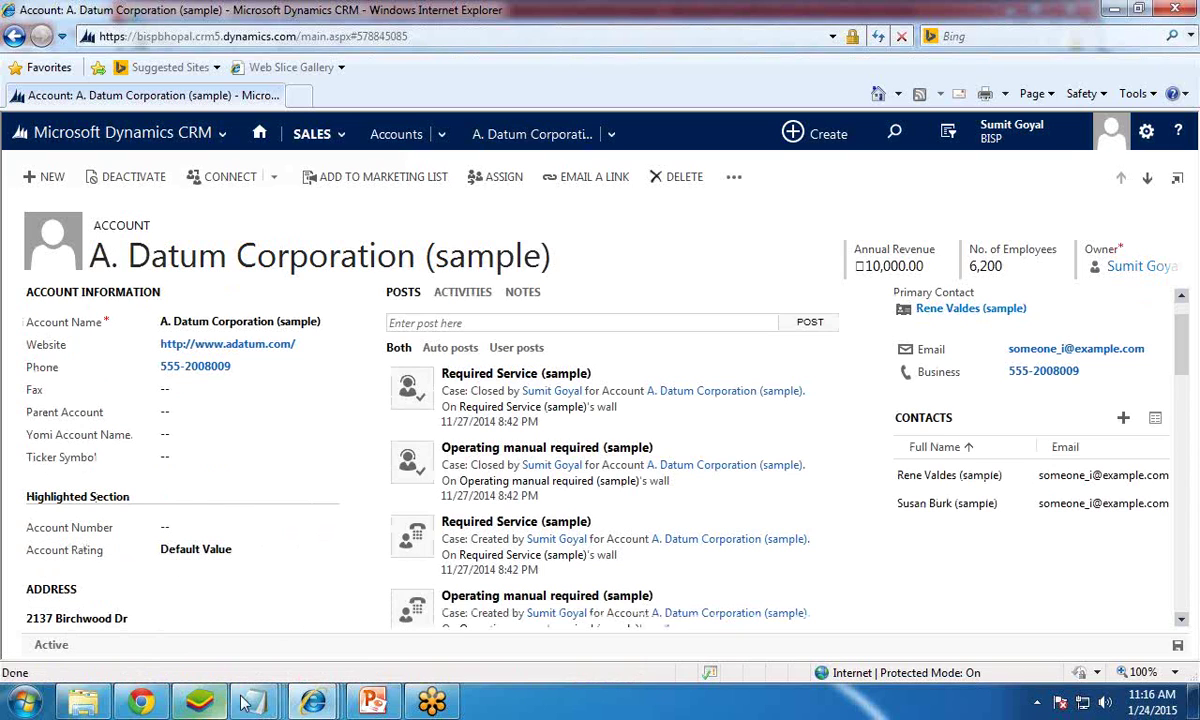
# - Save and close the Account form in the form editor
pyautogui.moveTo(313, 703)
pyautogui.click(494, 582)
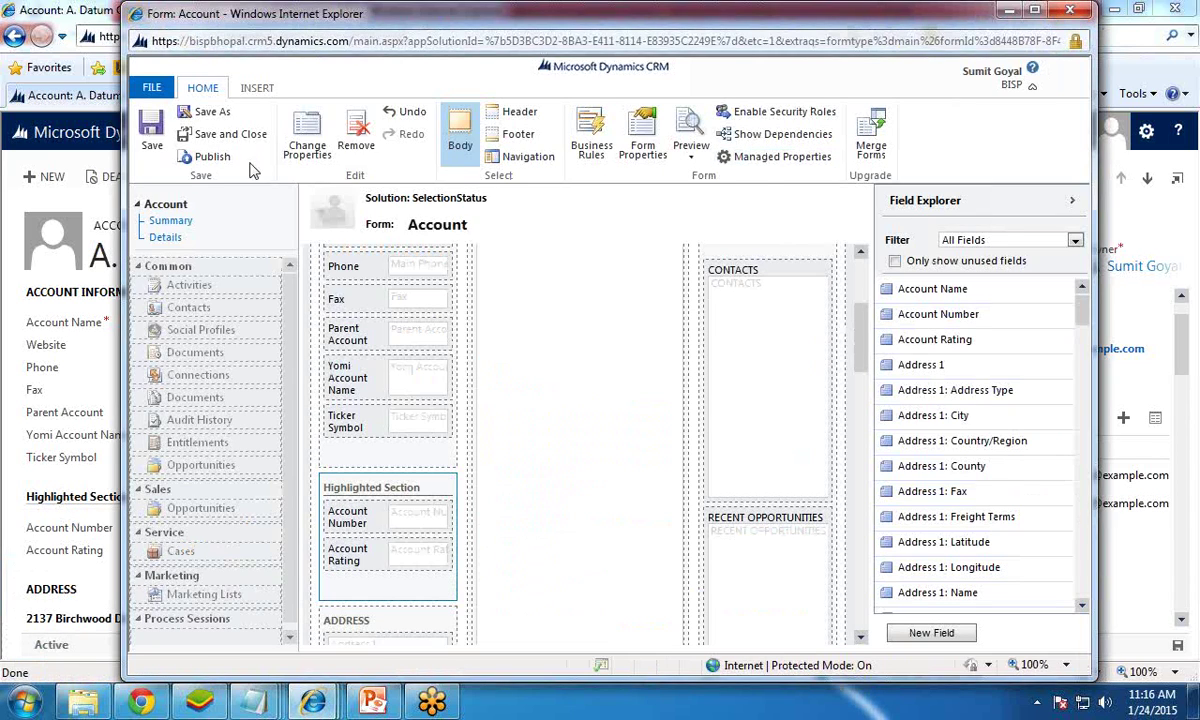
pyautogui.click(214, 136)
pyautogui.click(218, 134)
# - Go back to the solutions list under Settings and open the SelectionStatus solution
pyautogui.moveTo(313, 703)
pyautogui.click(158, 128)
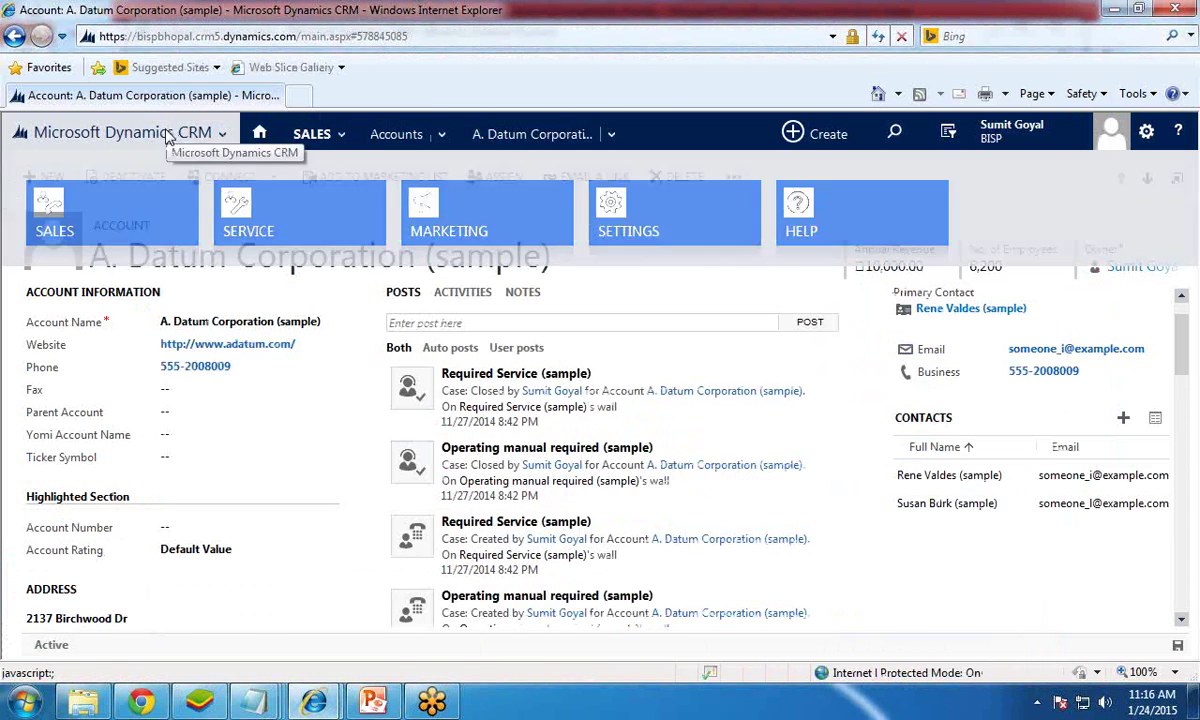
pyautogui.click(186, 136)
pyautogui.click(690, 230)
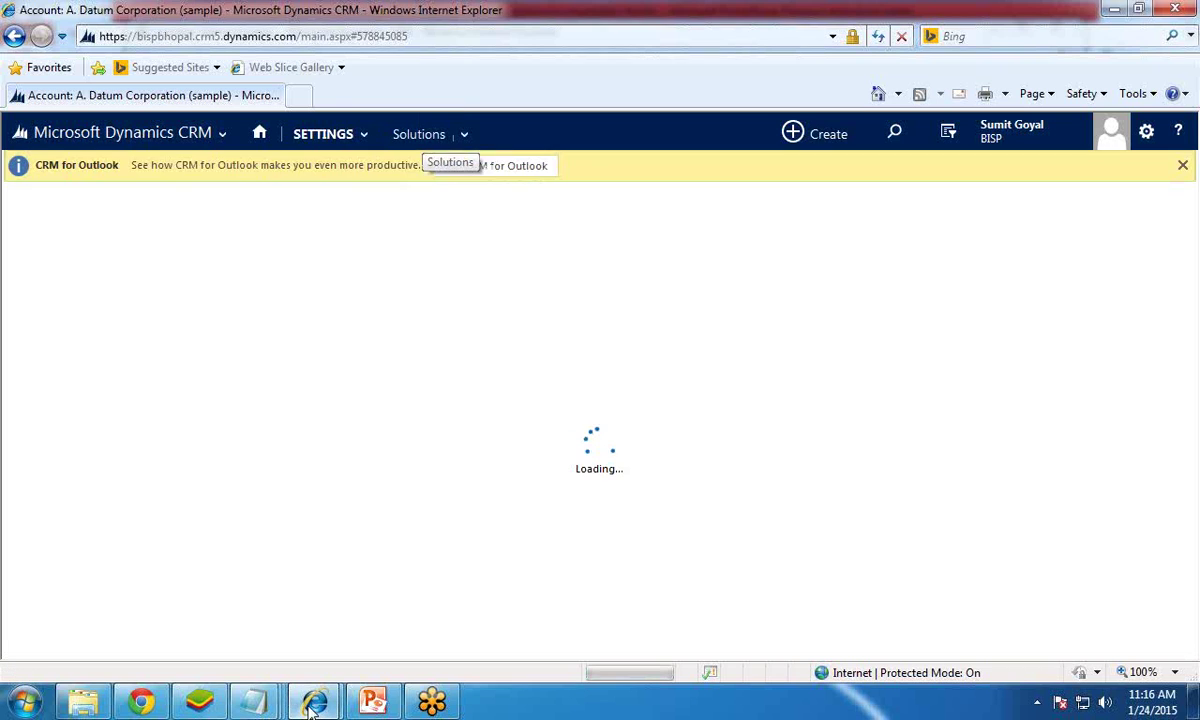
pyautogui.doubleClick(67, 298)
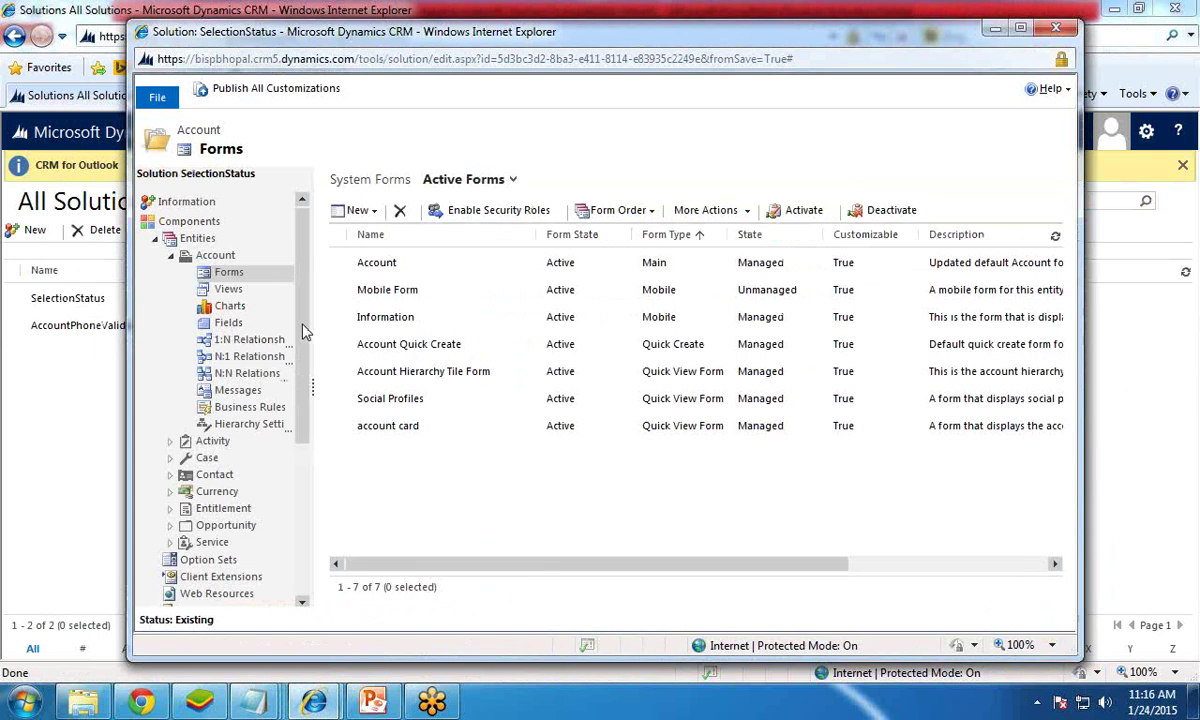
# - Start a new web resource in the solution with JsHighlightedSection as both its name and display name
pyautogui.scroll(-1, 305, 332)
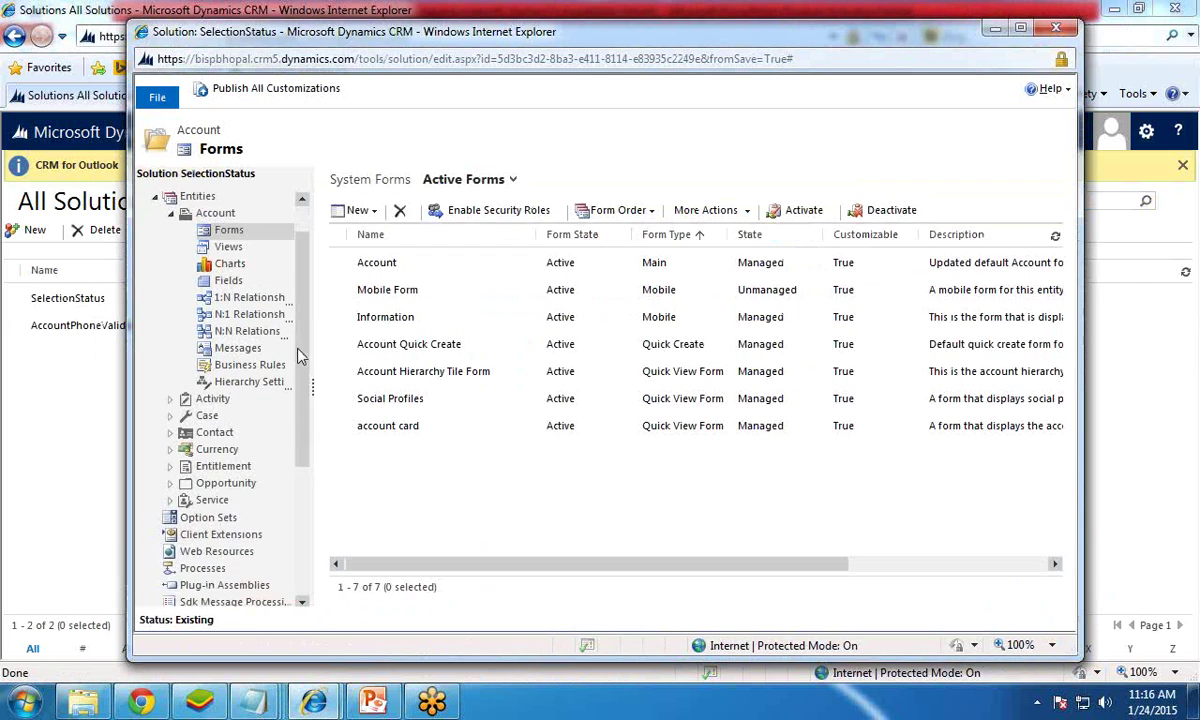
pyautogui.click(171, 214)
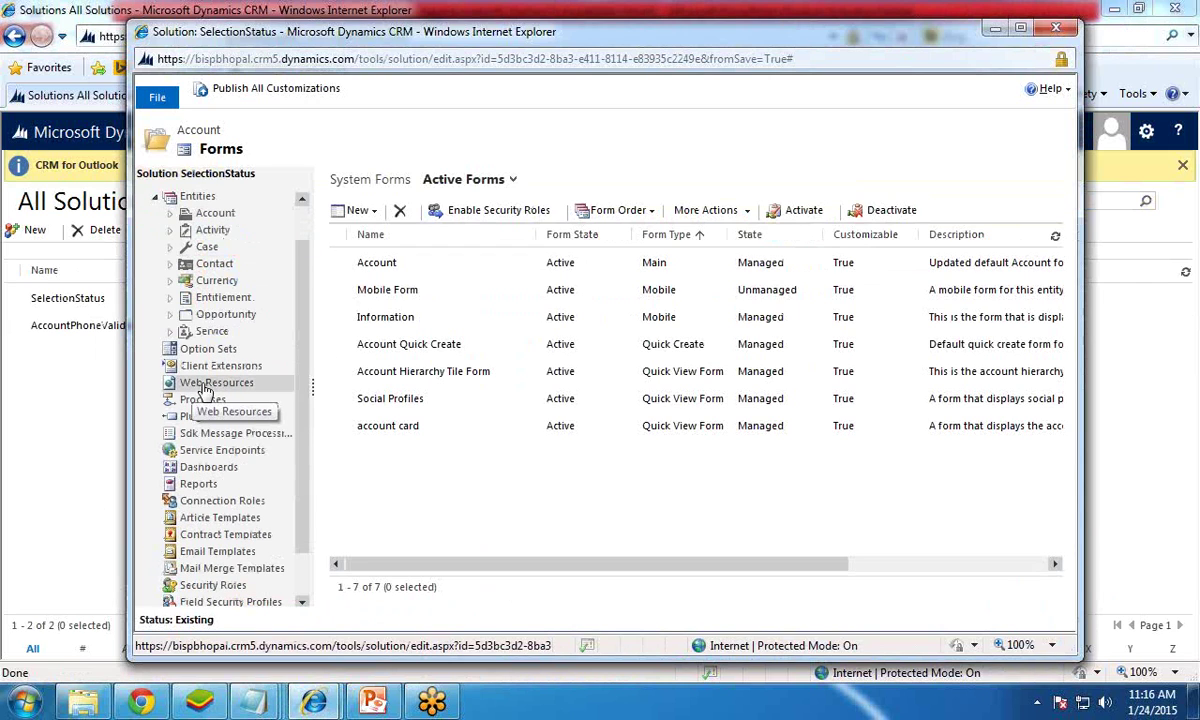
pyautogui.click(204, 386)
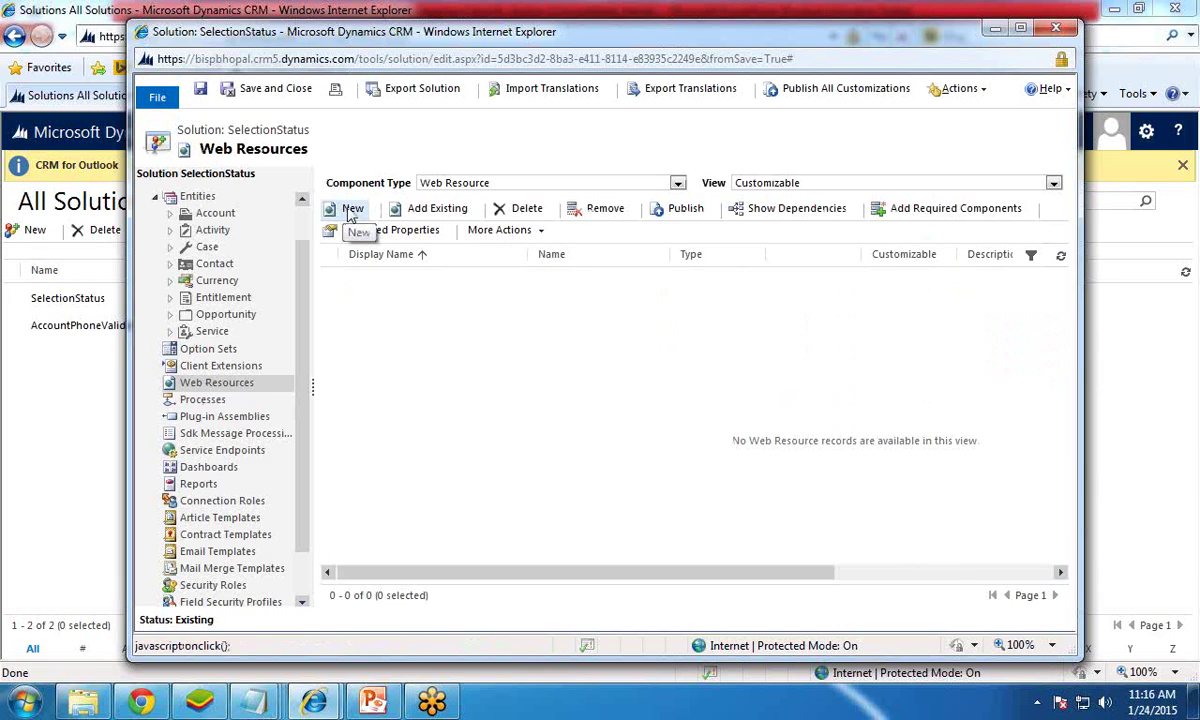
pyautogui.click(352, 209)
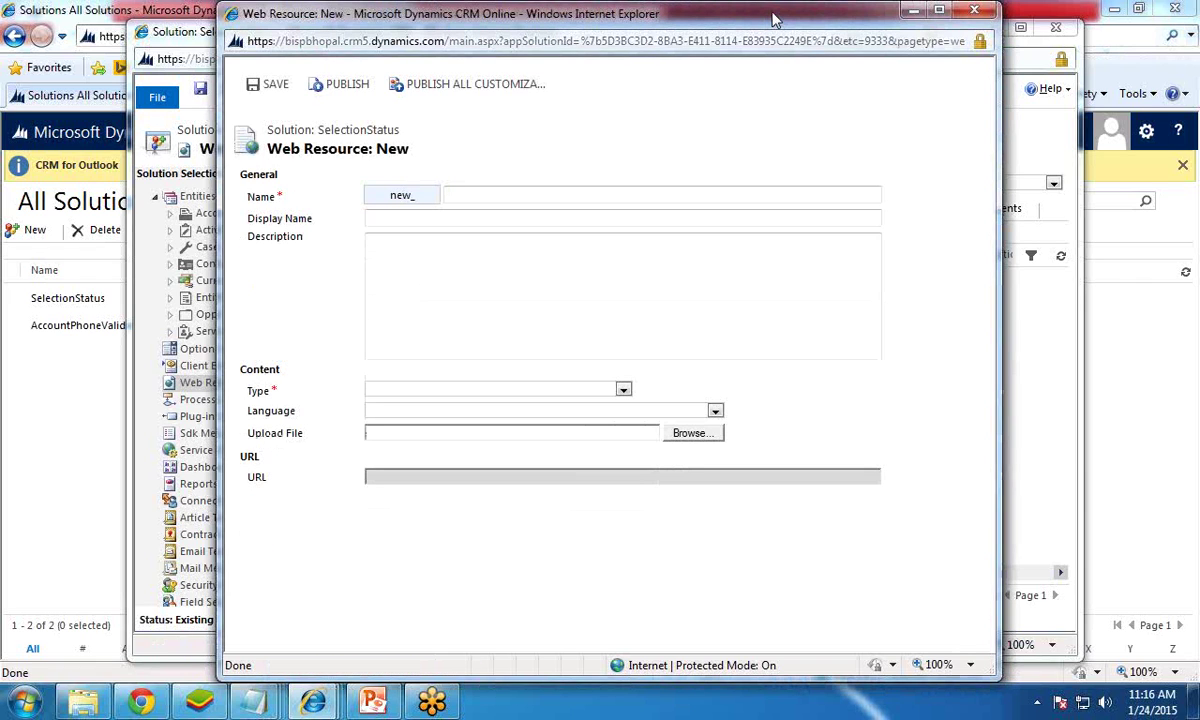
pyautogui.click(474, 194)
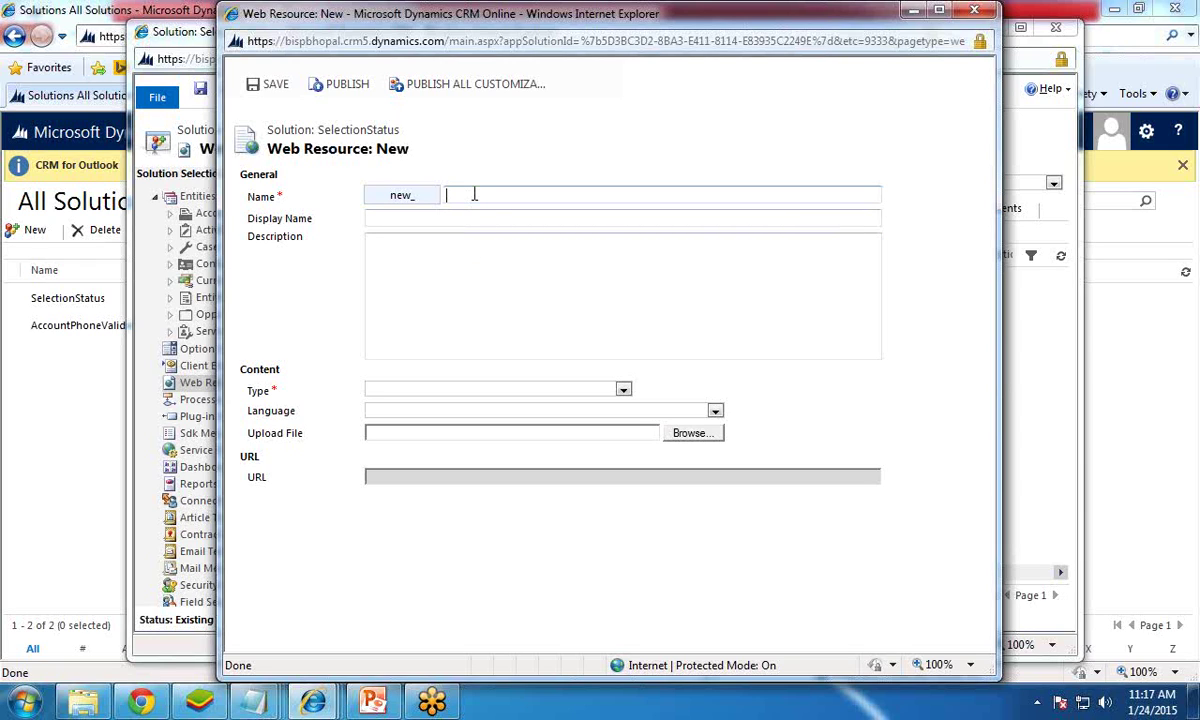
pyautogui.write('JsHighlightedSection')
pyautogui.press('Tab')
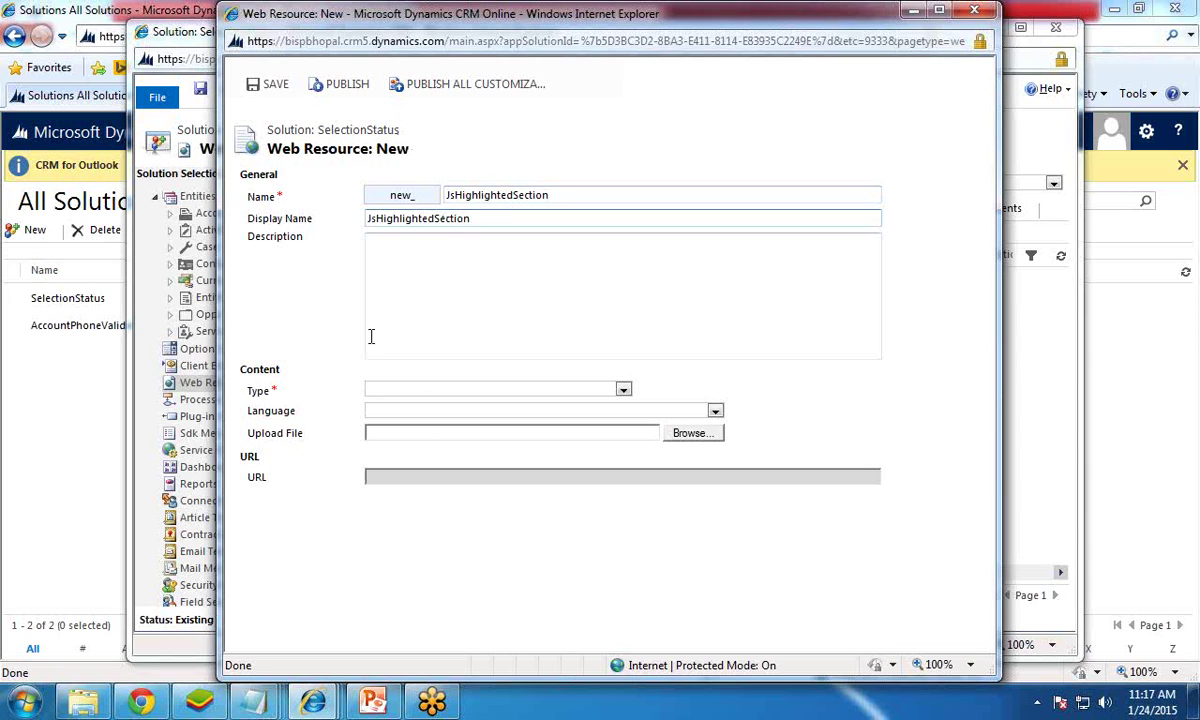
# - Set the web resource's type to Script (JScript) and its language to English
pyautogui.click(612, 389)
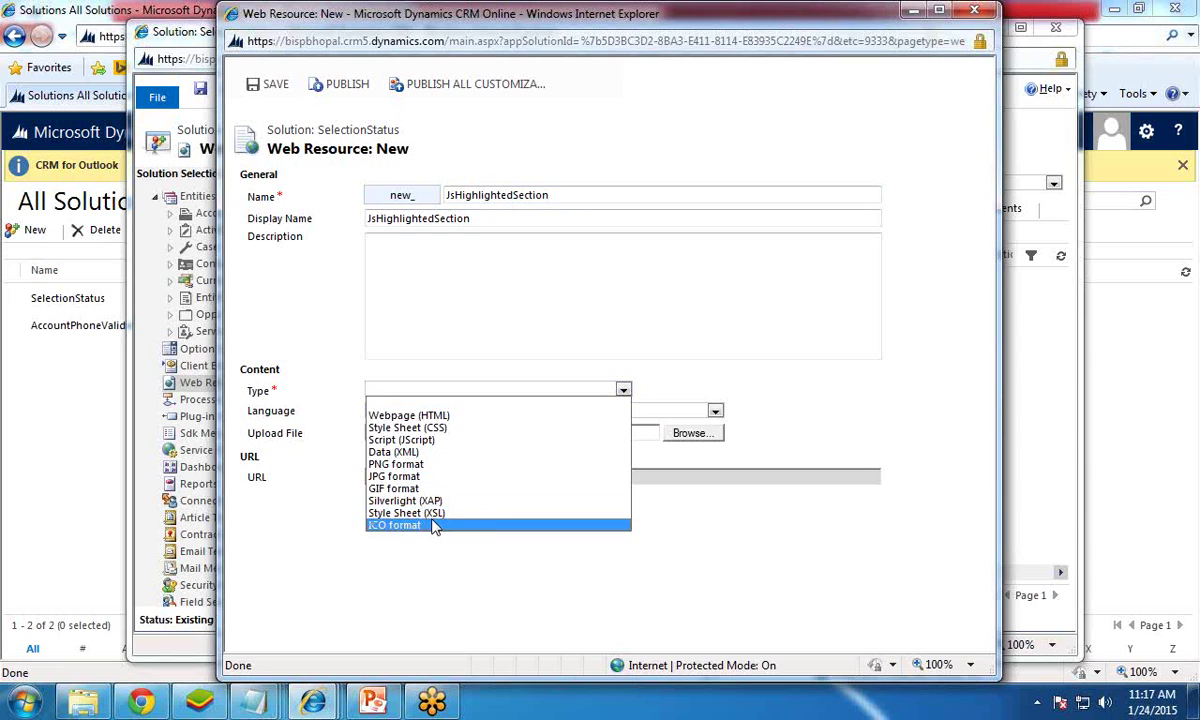
pyautogui.click(431, 442)
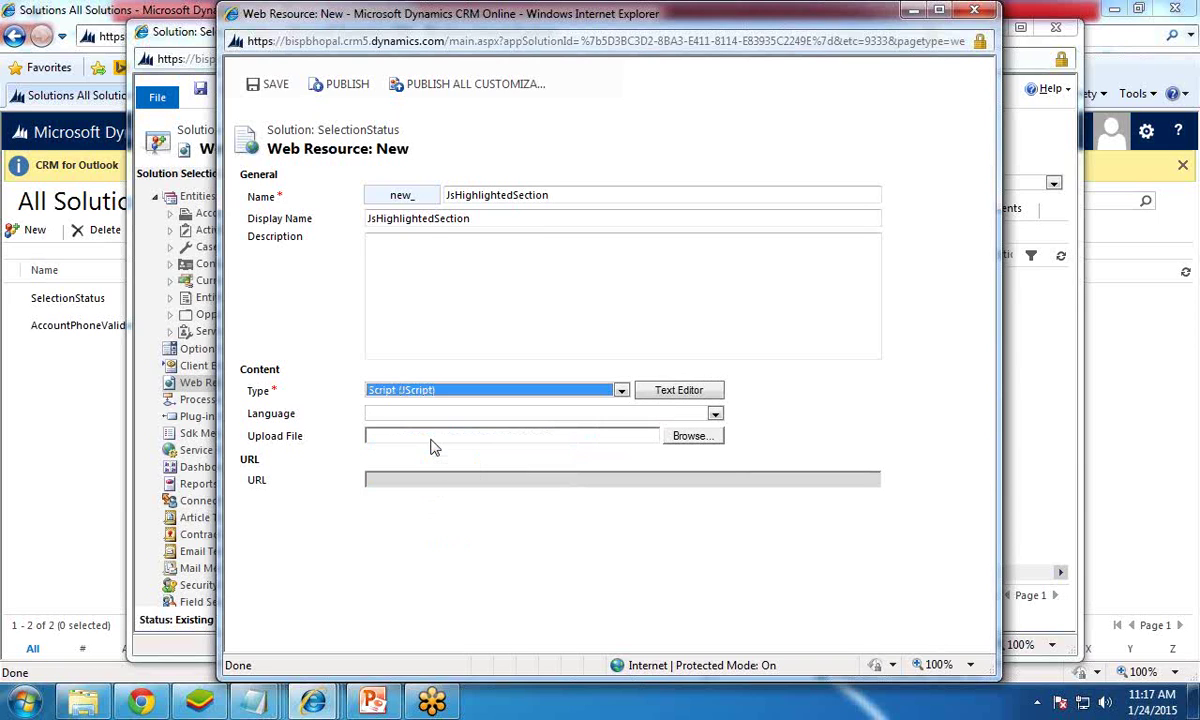
pyautogui.click(716, 412)
pyautogui.click(463, 442)
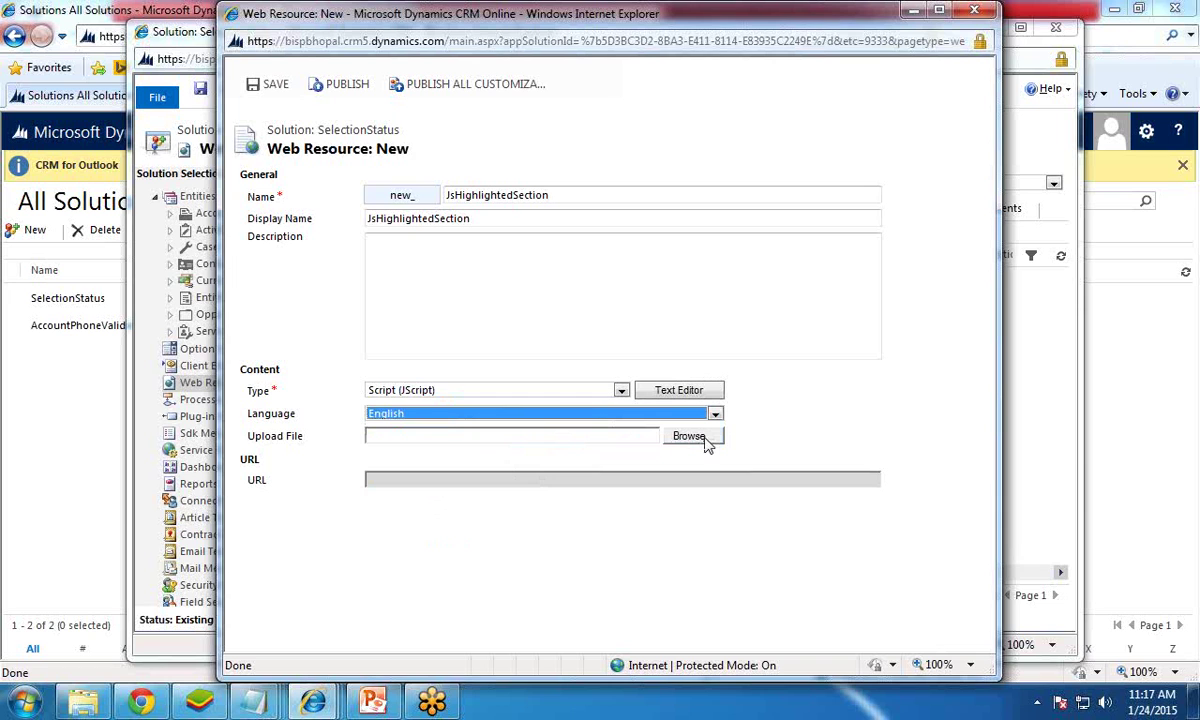
pyautogui.click(679, 390)
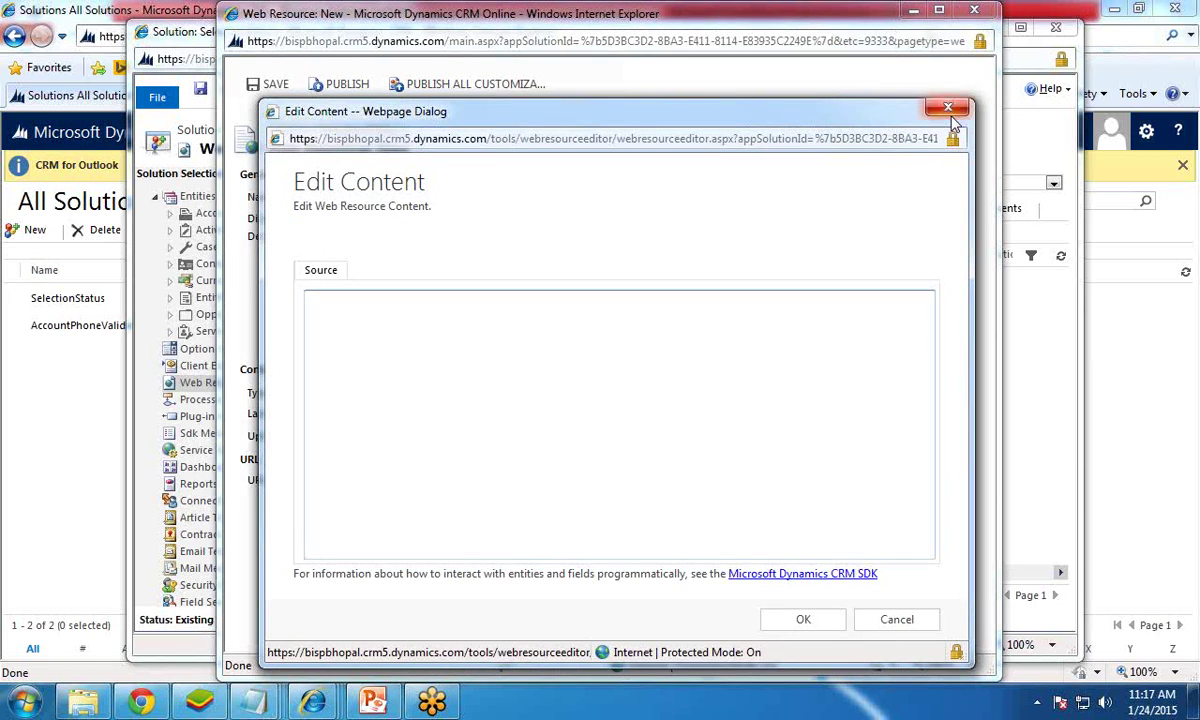
pyautogui.click(948, 107)
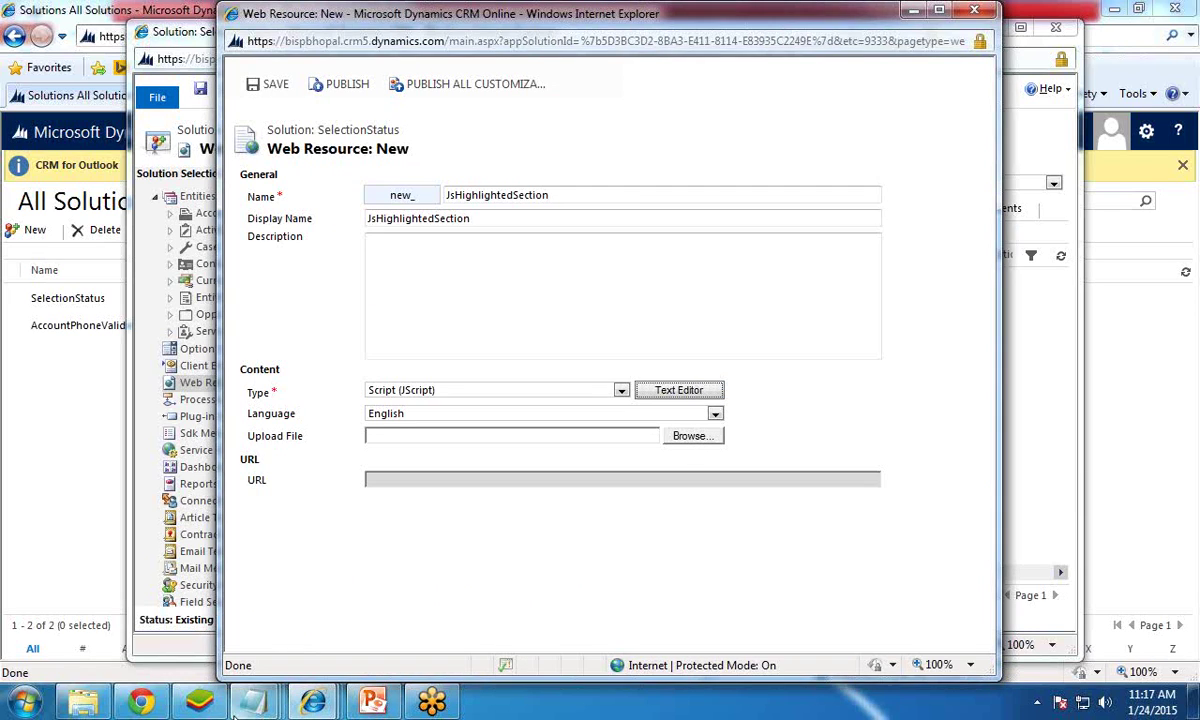
# - Switch to Notepad and examine the HighlightSection function in check1, including its parameter and the element ID it targets
pyautogui.moveTo(244, 701)
pyautogui.click(504, 613)
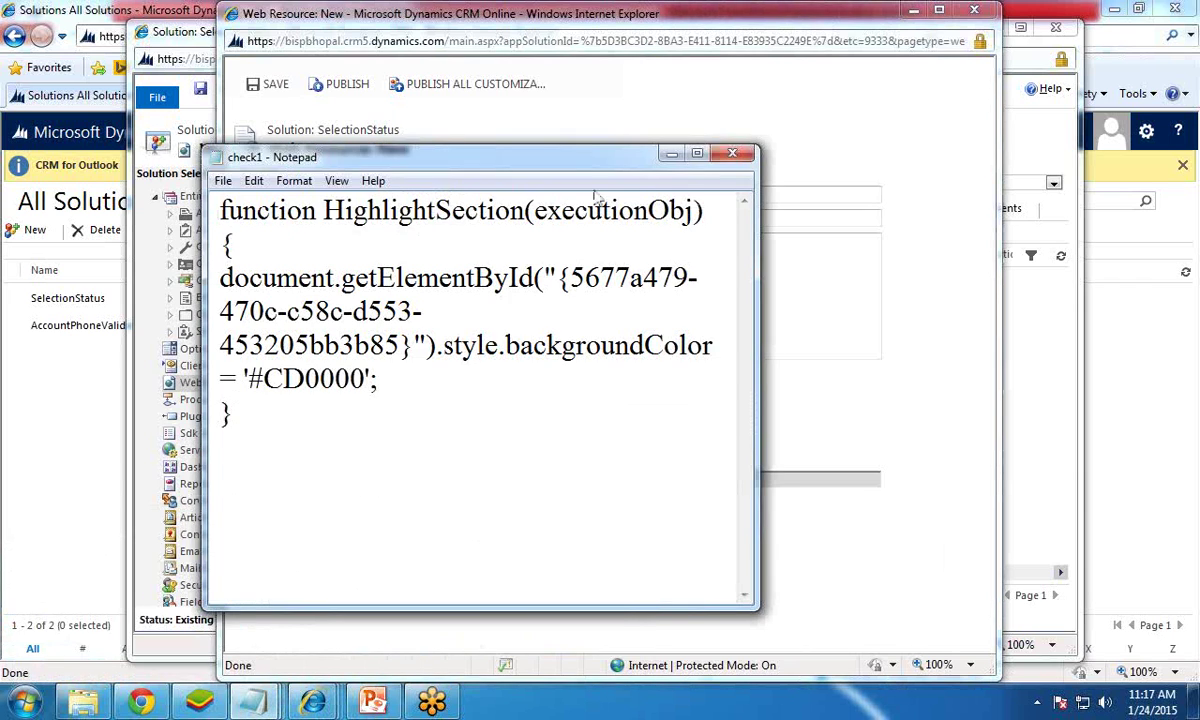
pyautogui.click(697, 153)
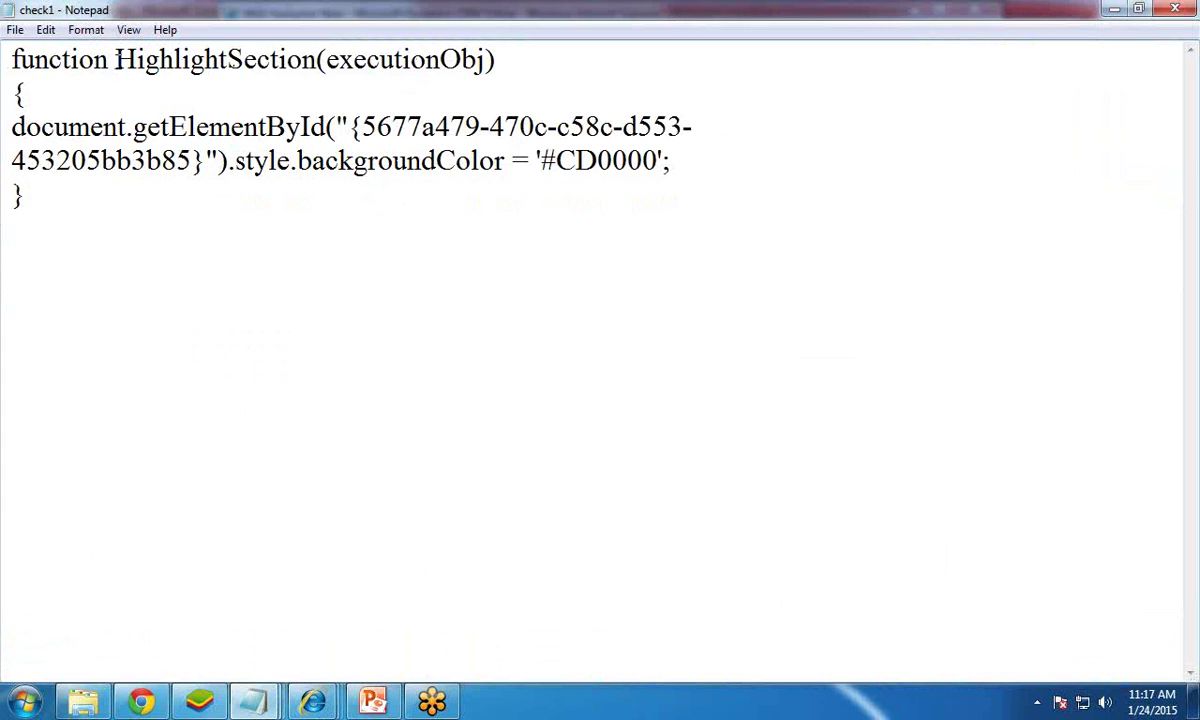
pyautogui.doubleClick(101, 52)
pyautogui.click(90, 83)
pyautogui.moveTo(115, 60); pyautogui.dragTo(478, 60)
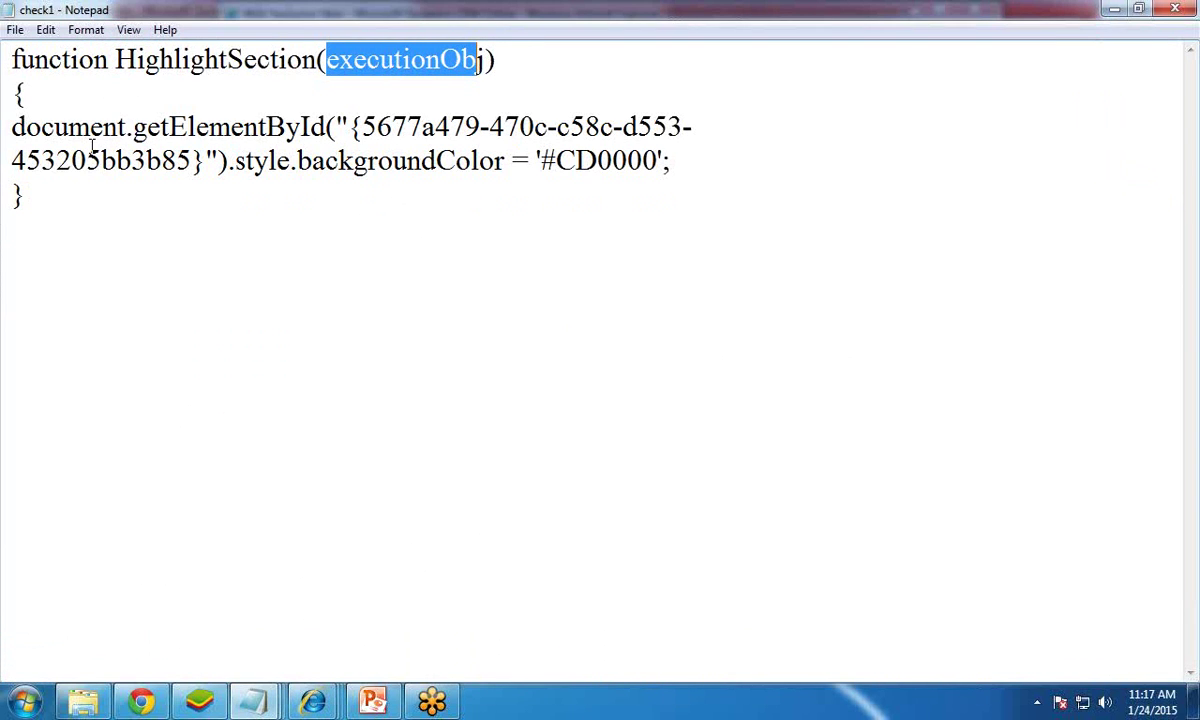
pyautogui.moveTo(14, 128); pyautogui.dragTo(191, 160)
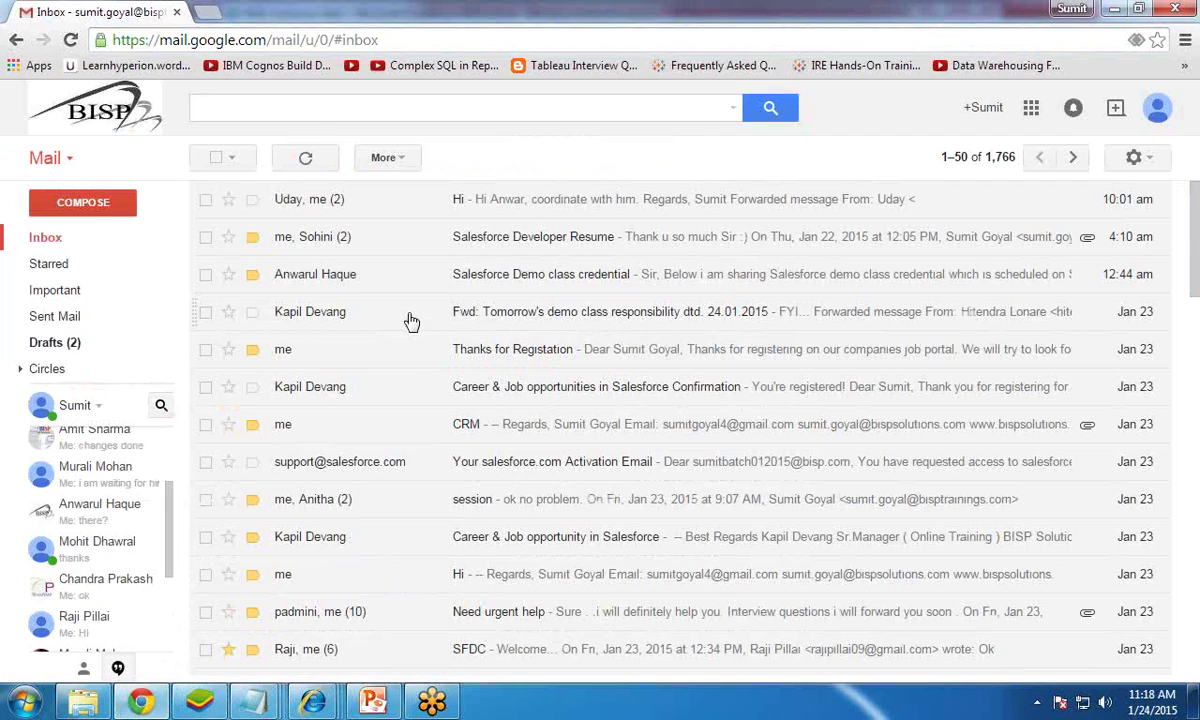
# - Return to the SelectionStatus solution window and open the Account entity's main form named Account
pyautogui.moveTo(313, 700)
pyautogui.click(325, 600)
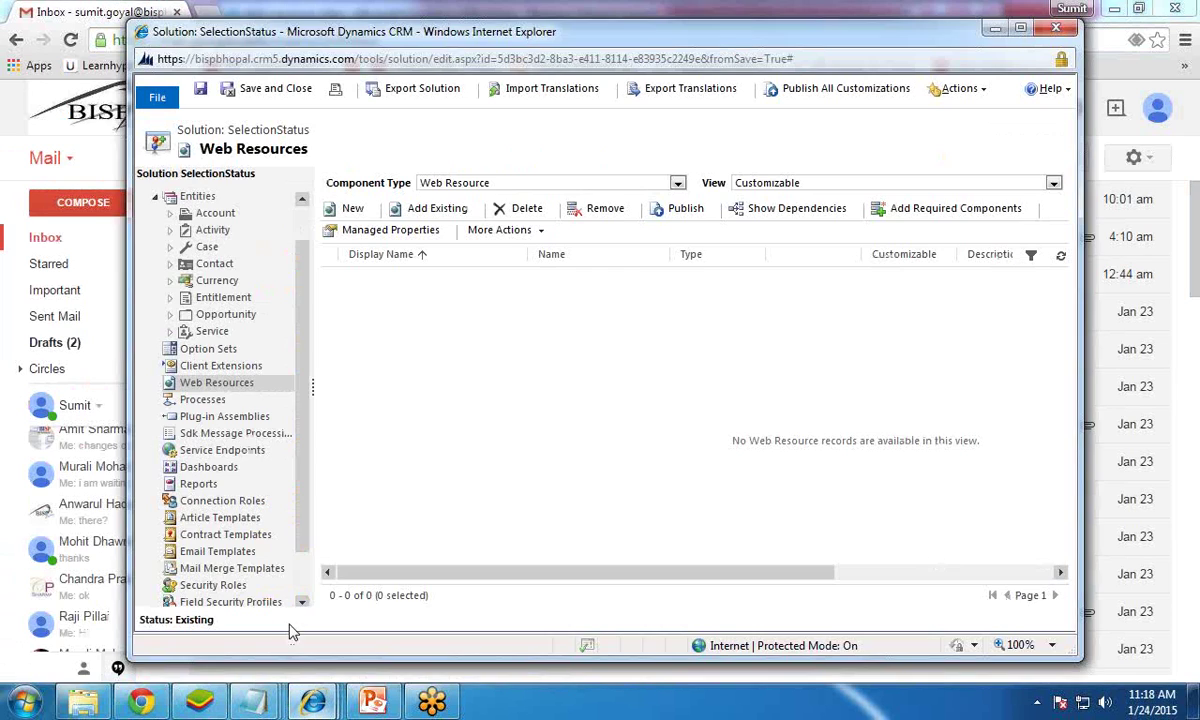
pyautogui.click(169, 605)
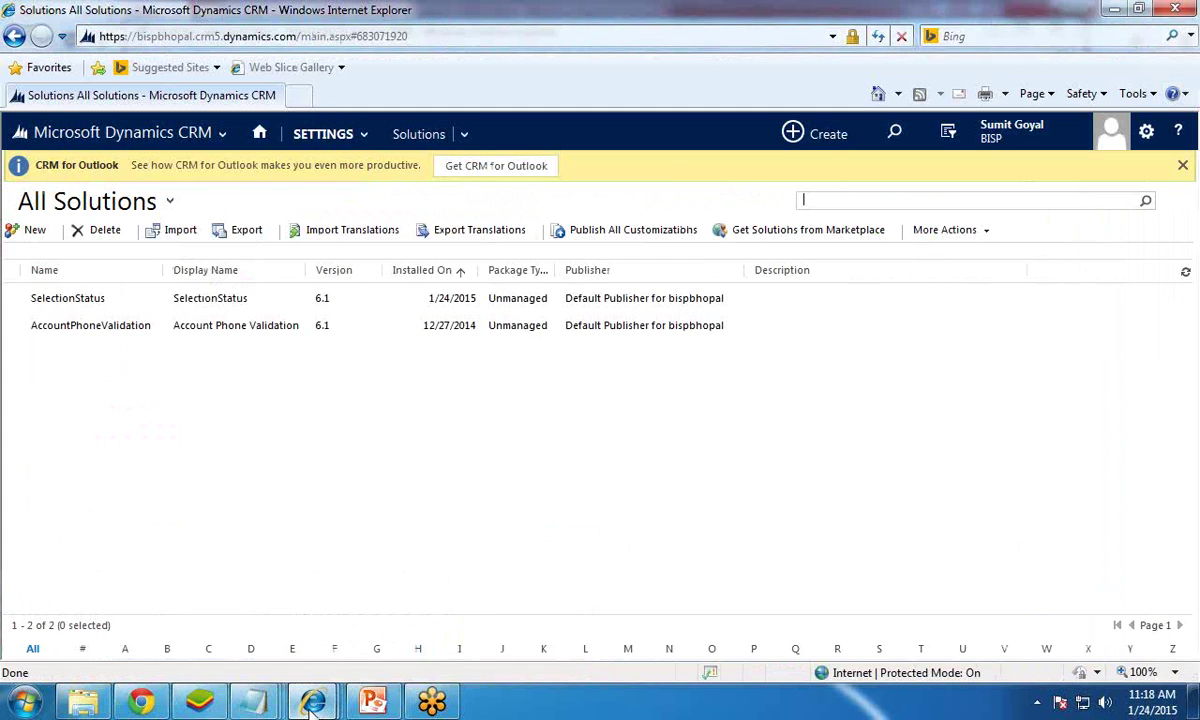
pyautogui.moveTo(313, 703)
pyautogui.moveTo(522, 585)
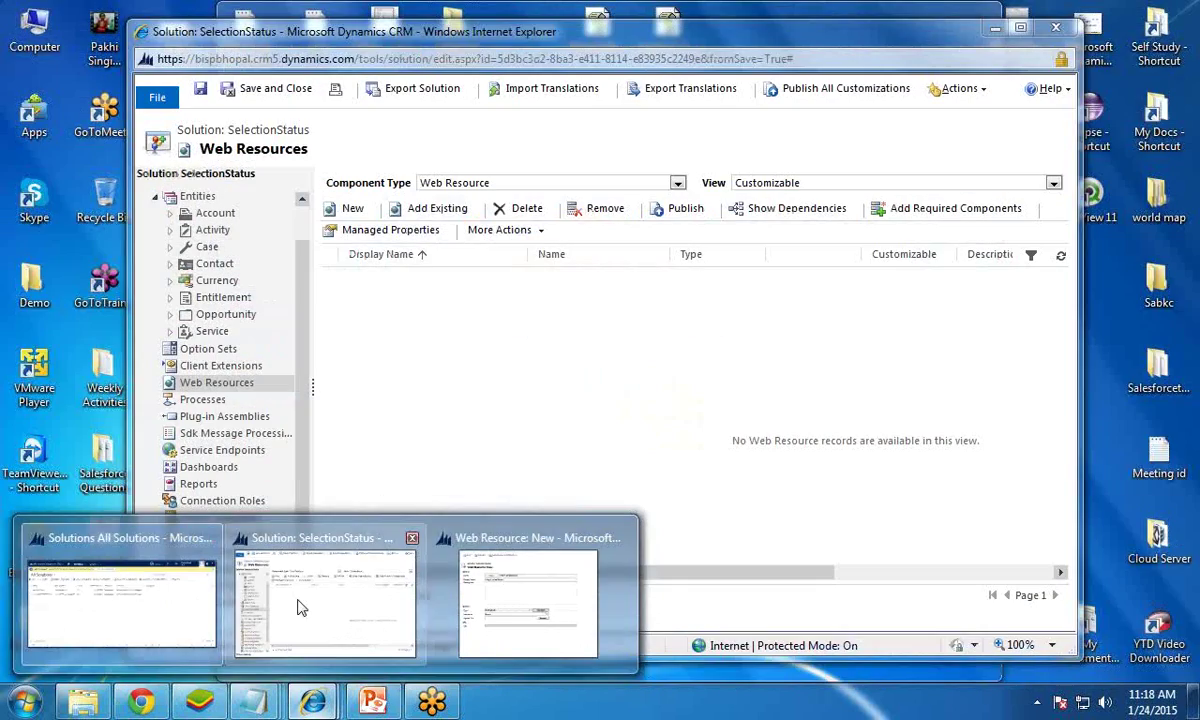
pyautogui.click(305, 608)
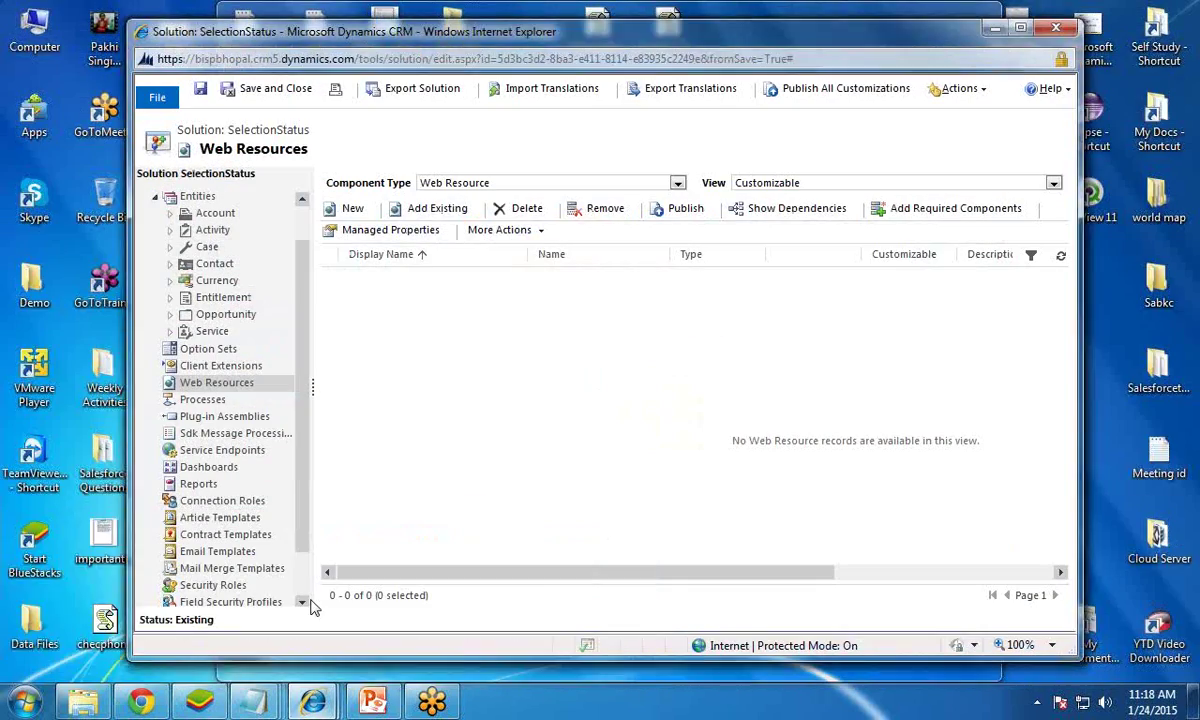
pyautogui.click(172, 214)
pyautogui.click(224, 256)
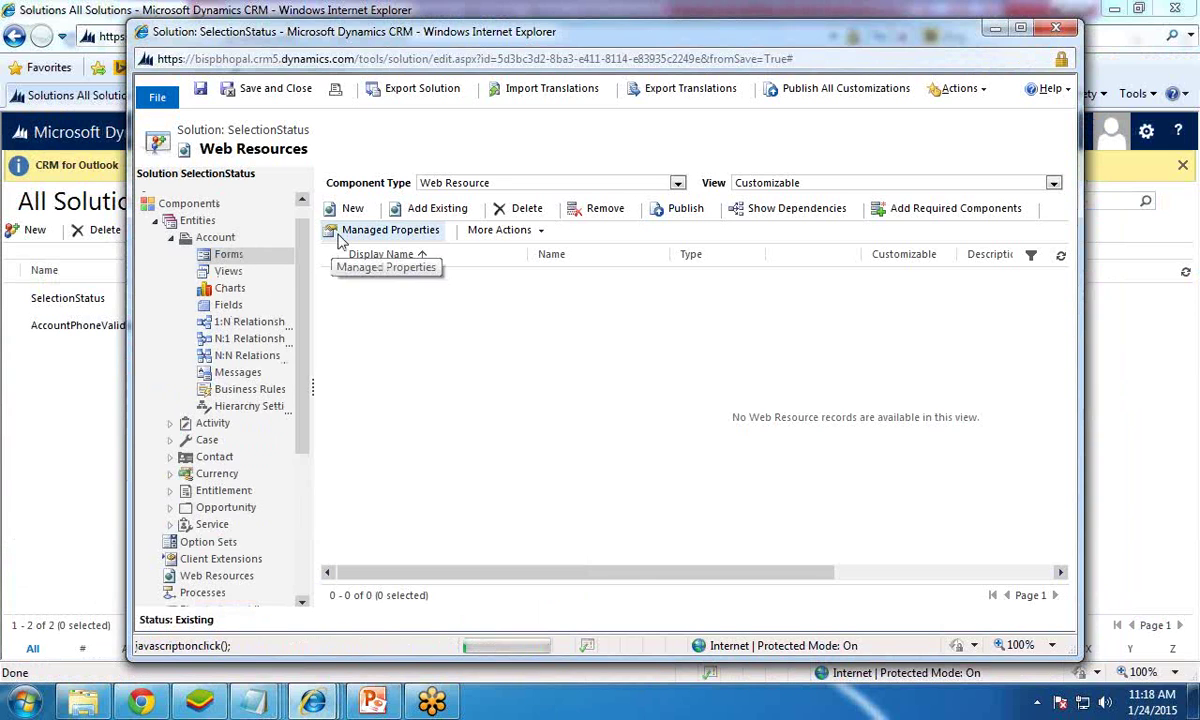
pyautogui.click(228, 256)
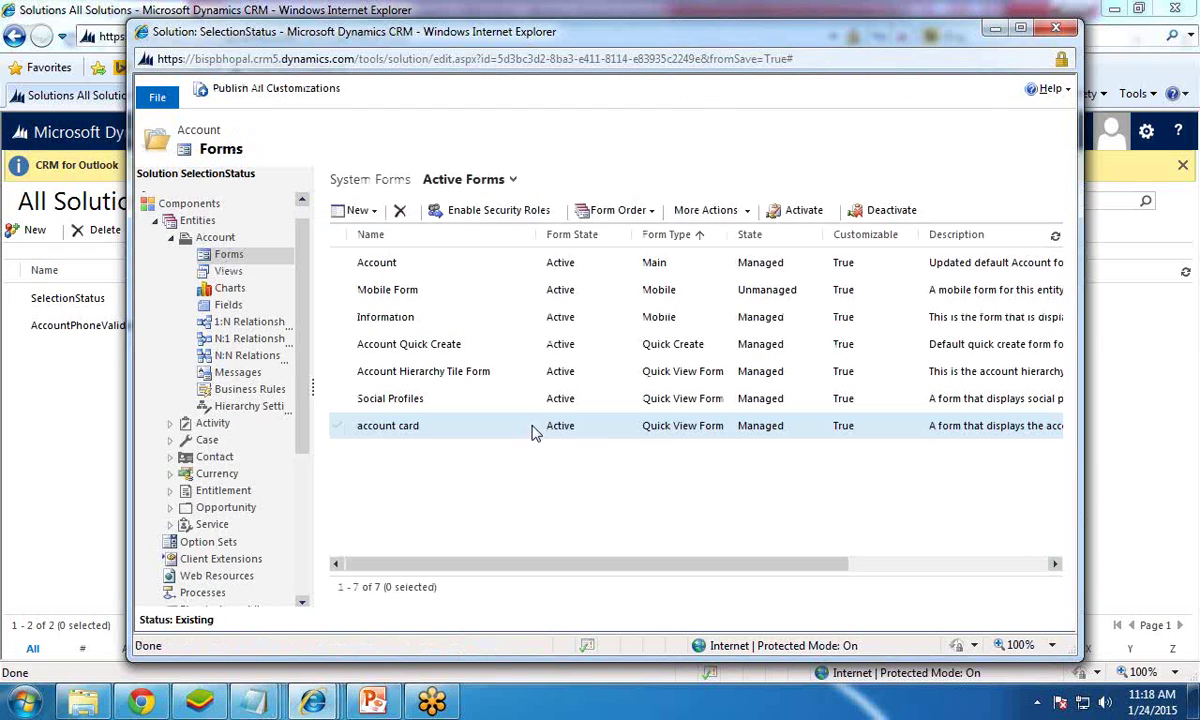
pyautogui.click(378, 265)
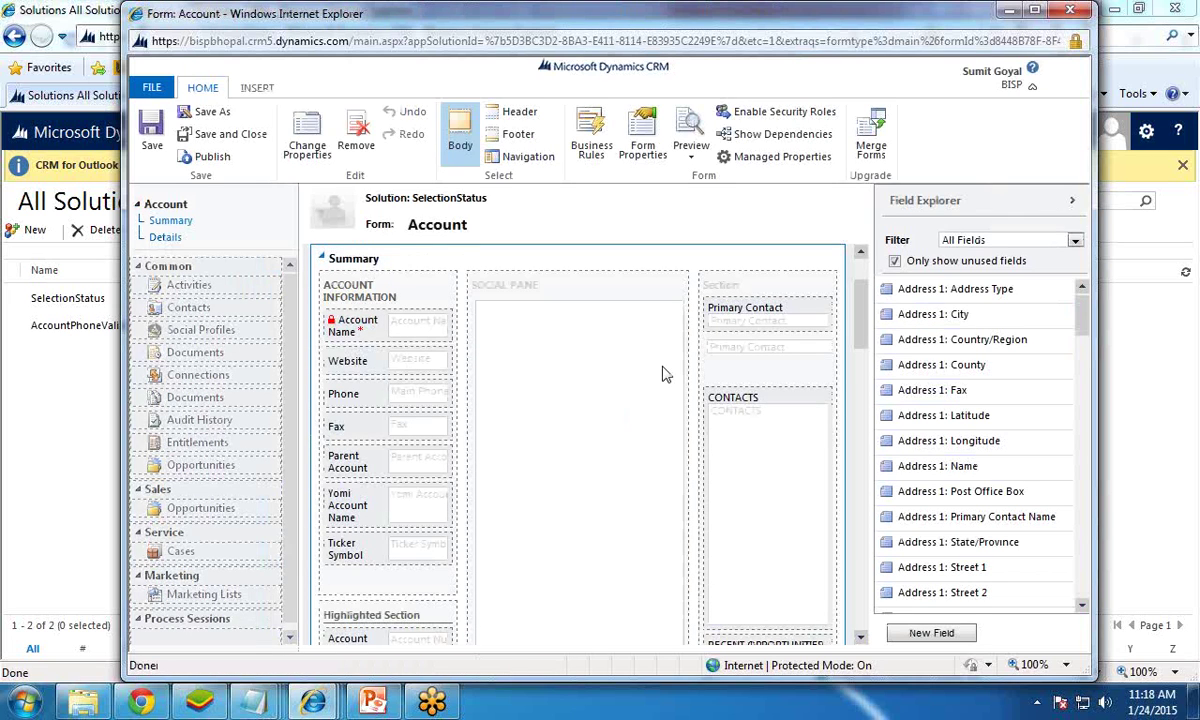
# - Select the Highlighted Section on the form, open the browser's developer tools, and search the HTML for Highlighted Section
pyautogui.scroll(-3, 493, 533)
pyautogui.click(362, 383)
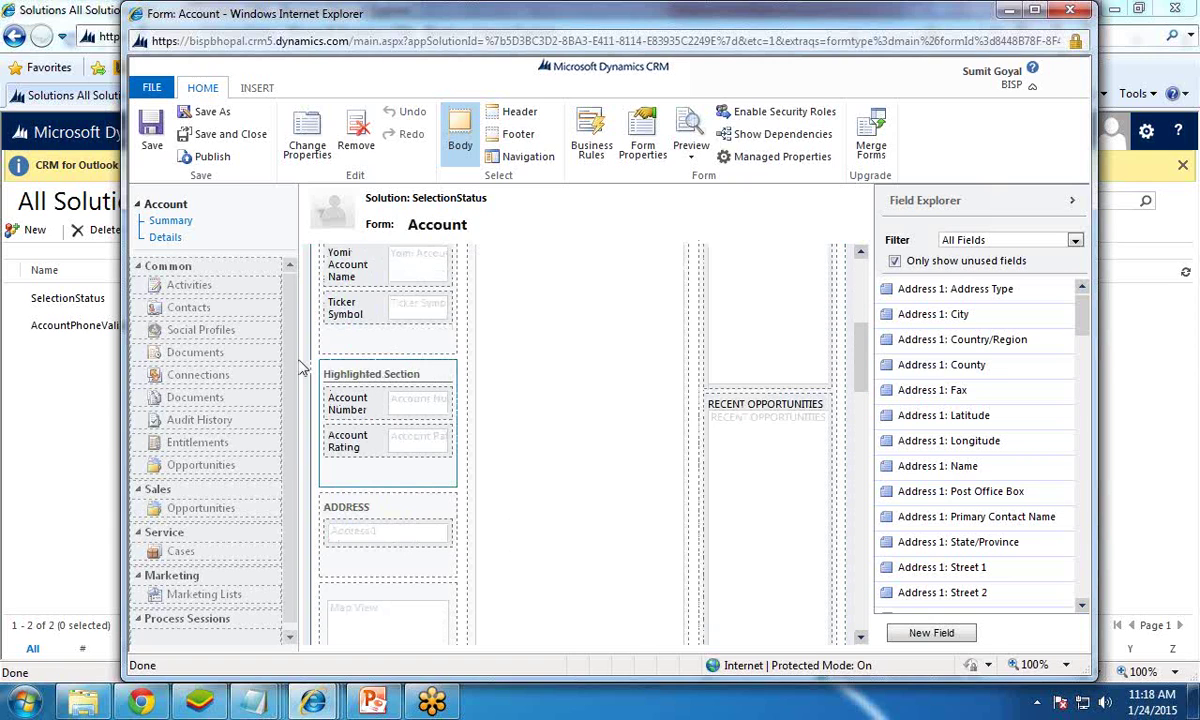
pyautogui.press('F12')
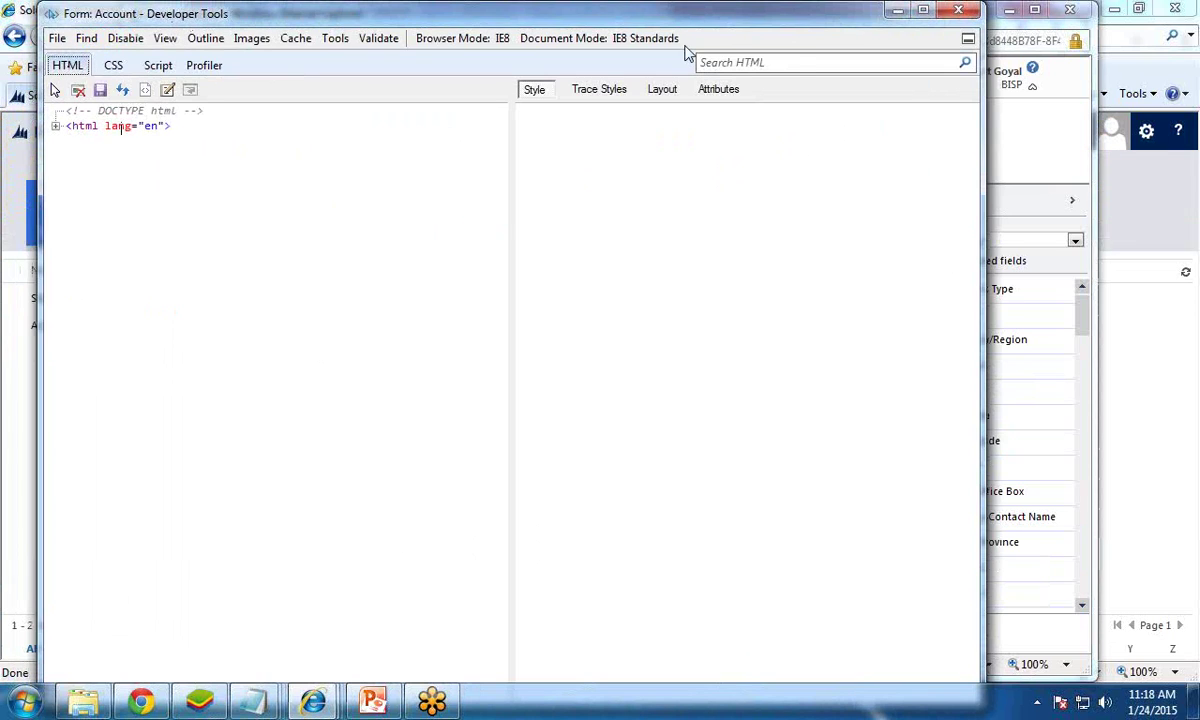
pyautogui.click(795, 62)
pyautogui.write('Highlighted Section')
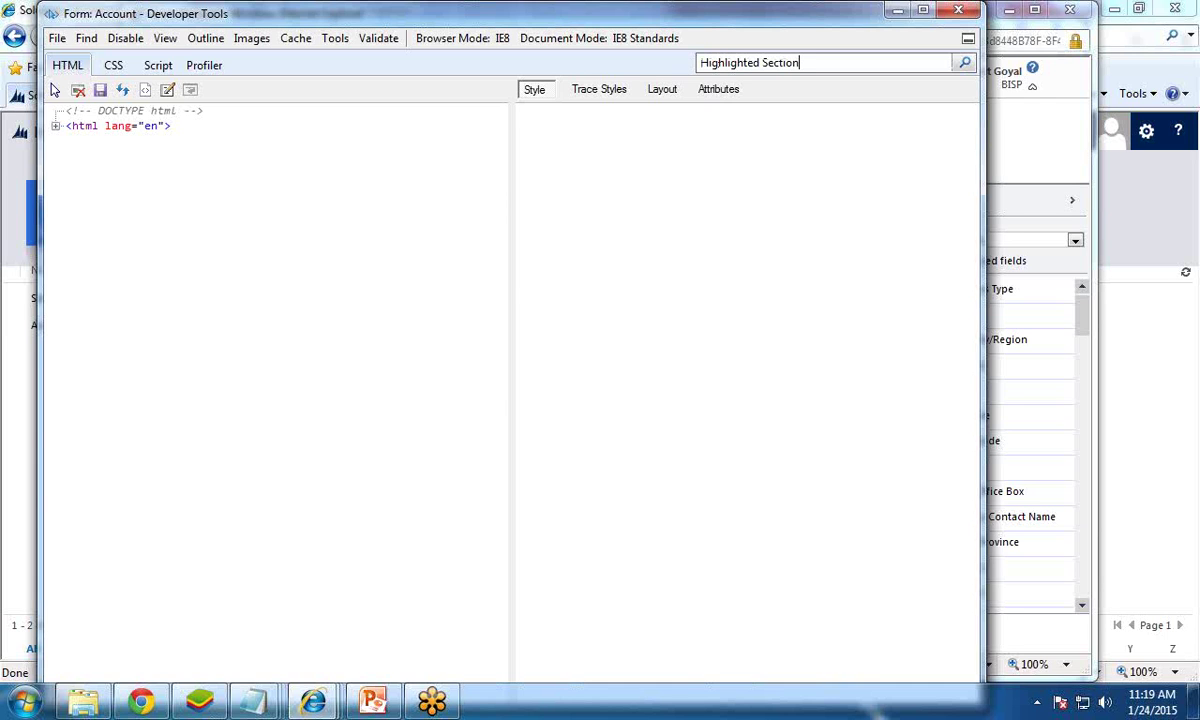
pyautogui.press('Return')
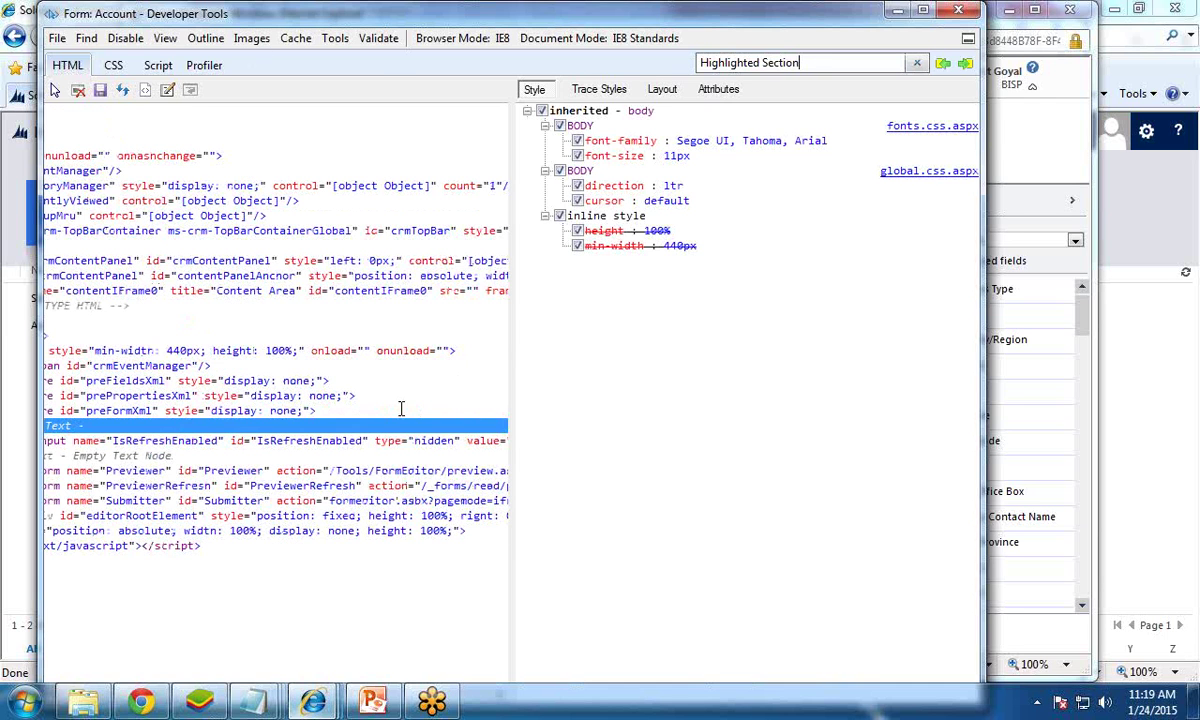
pyautogui.moveTo(746, 26); pyautogui.dragTo(877, 6)
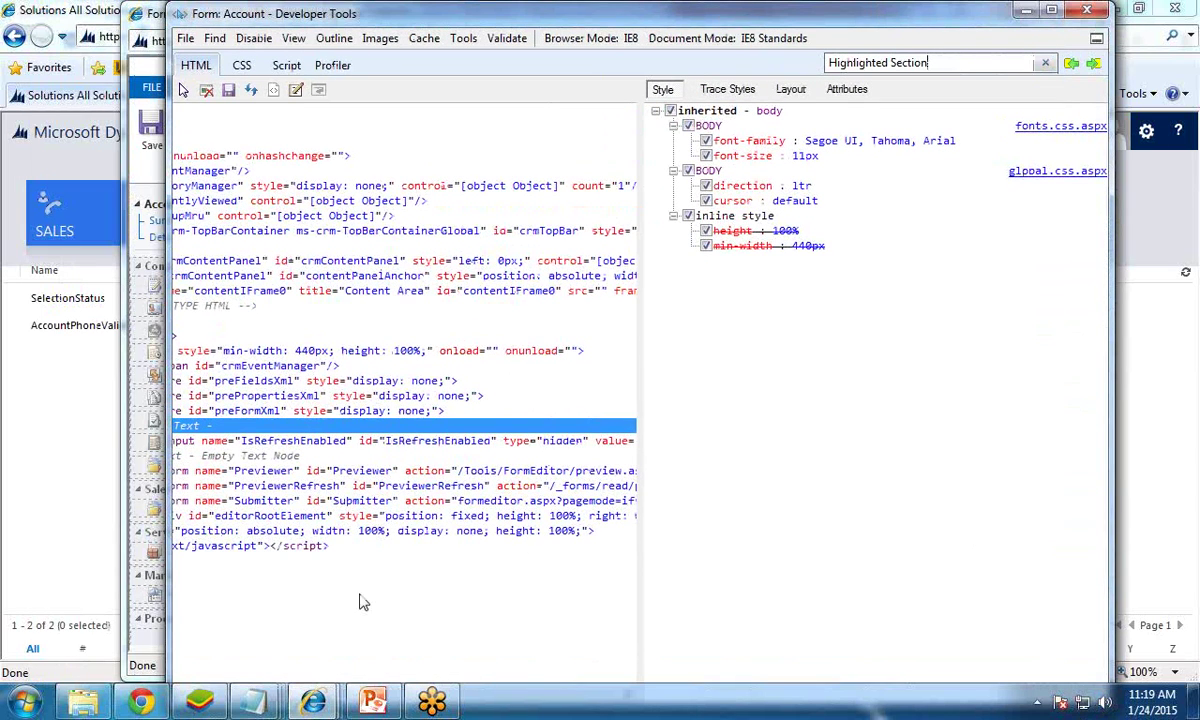
# - Open the Account form page's source from the developer tools and search it for Highlighted Section
pyautogui.doubleClick(985, 12)
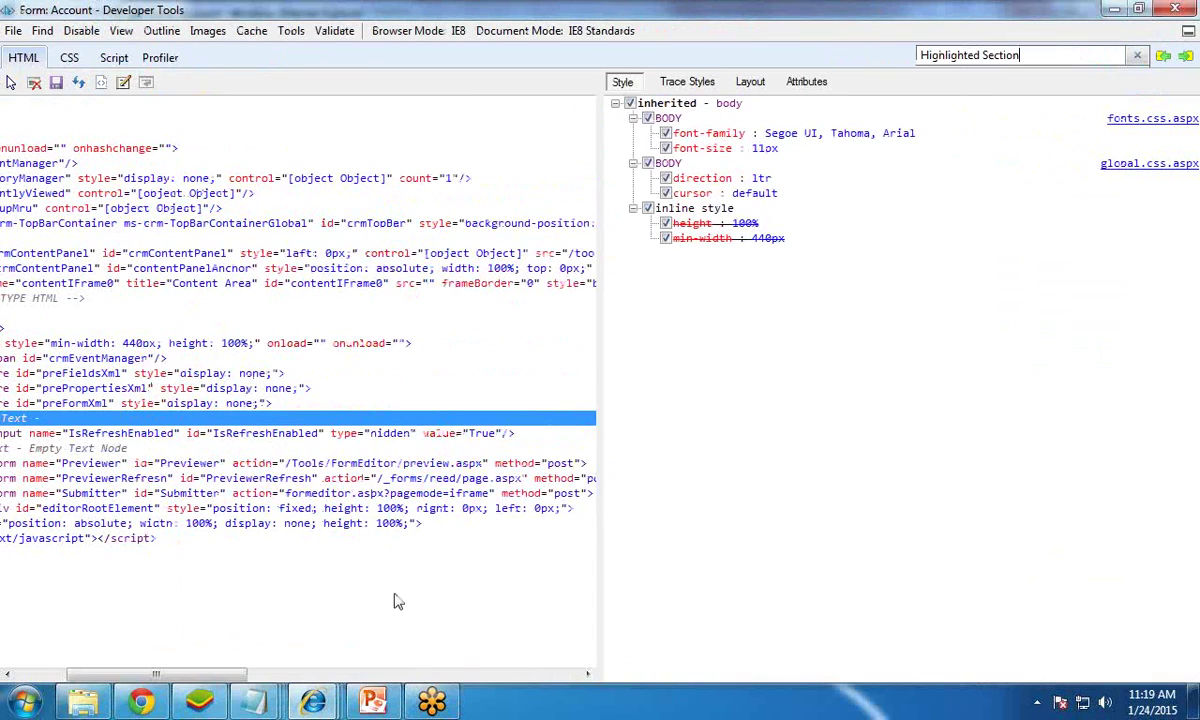
pyautogui.click(88, 676)
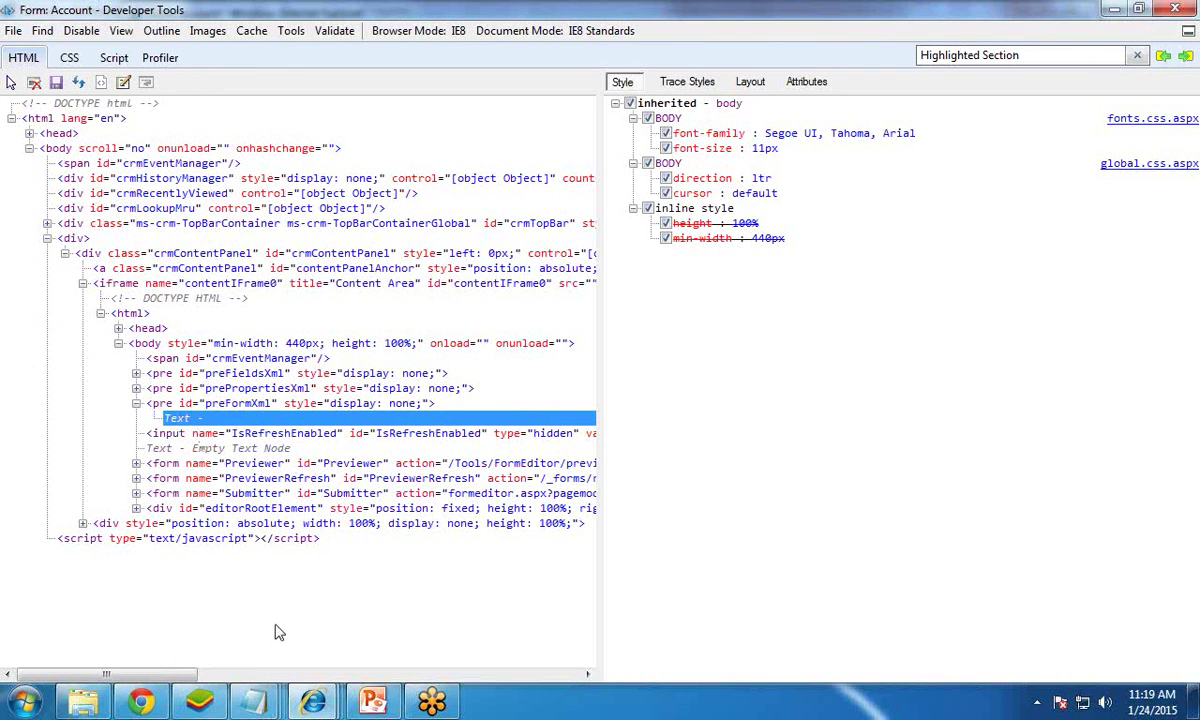
pyautogui.click(100, 83)
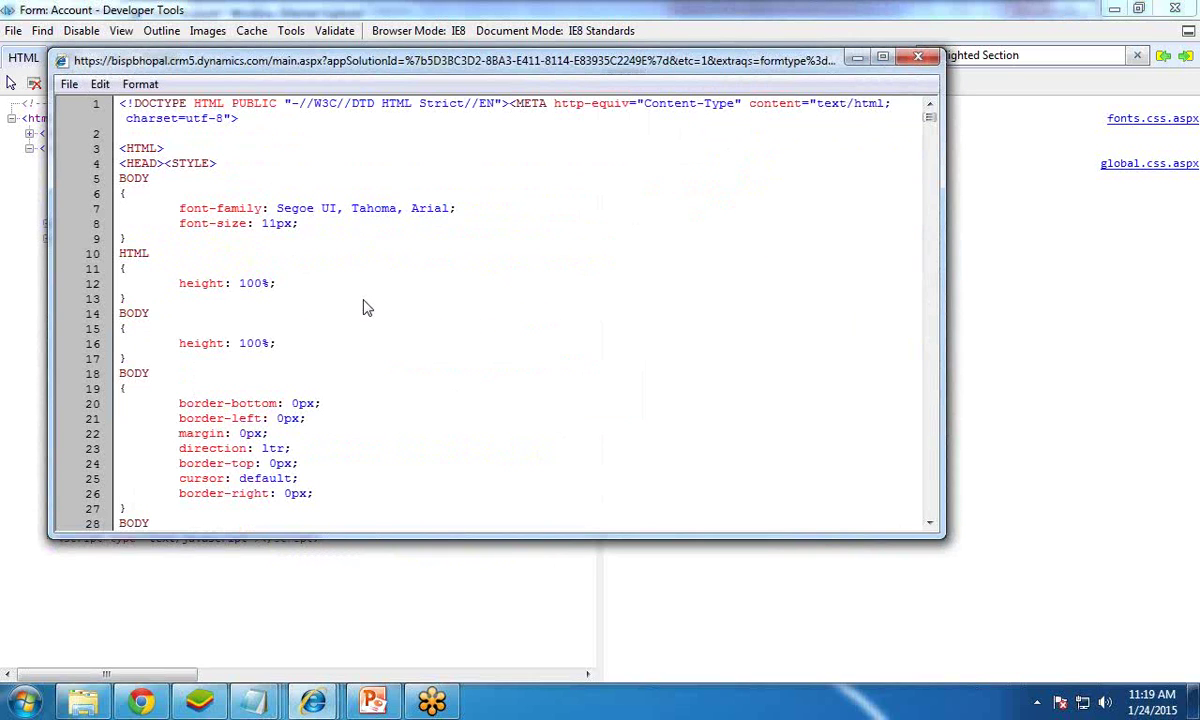
pyautogui.hotkey('ctrl', 'f')
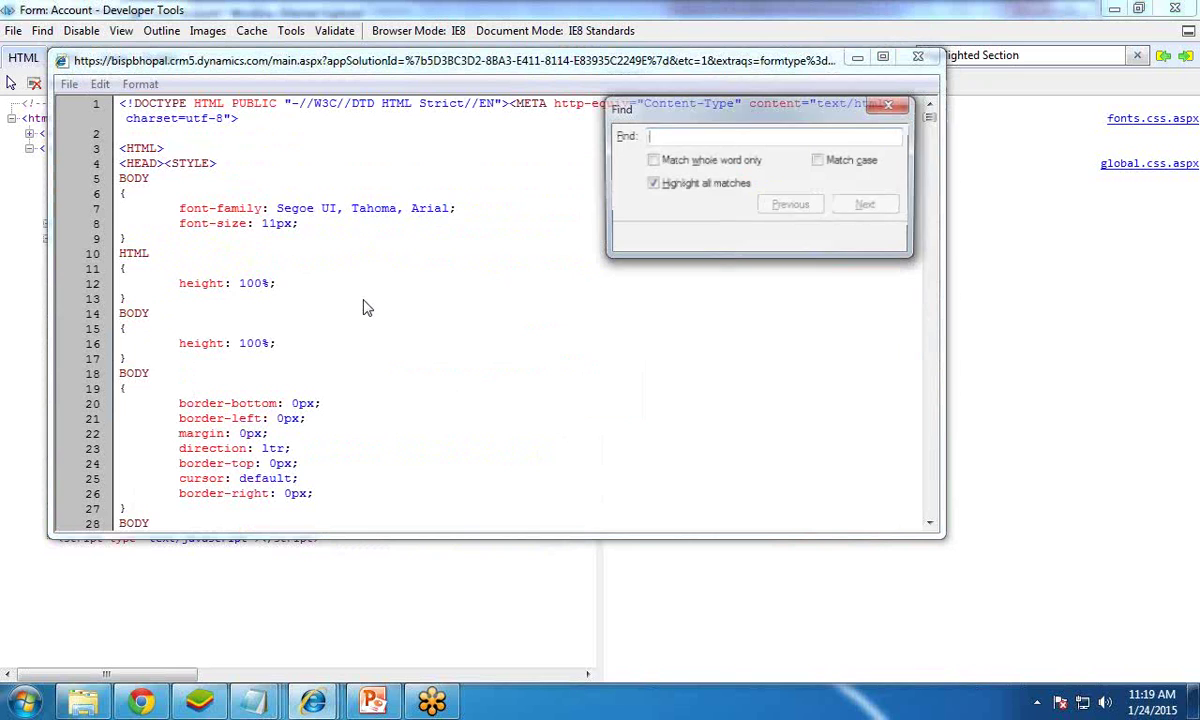
pyautogui.write('Highlighted Section')
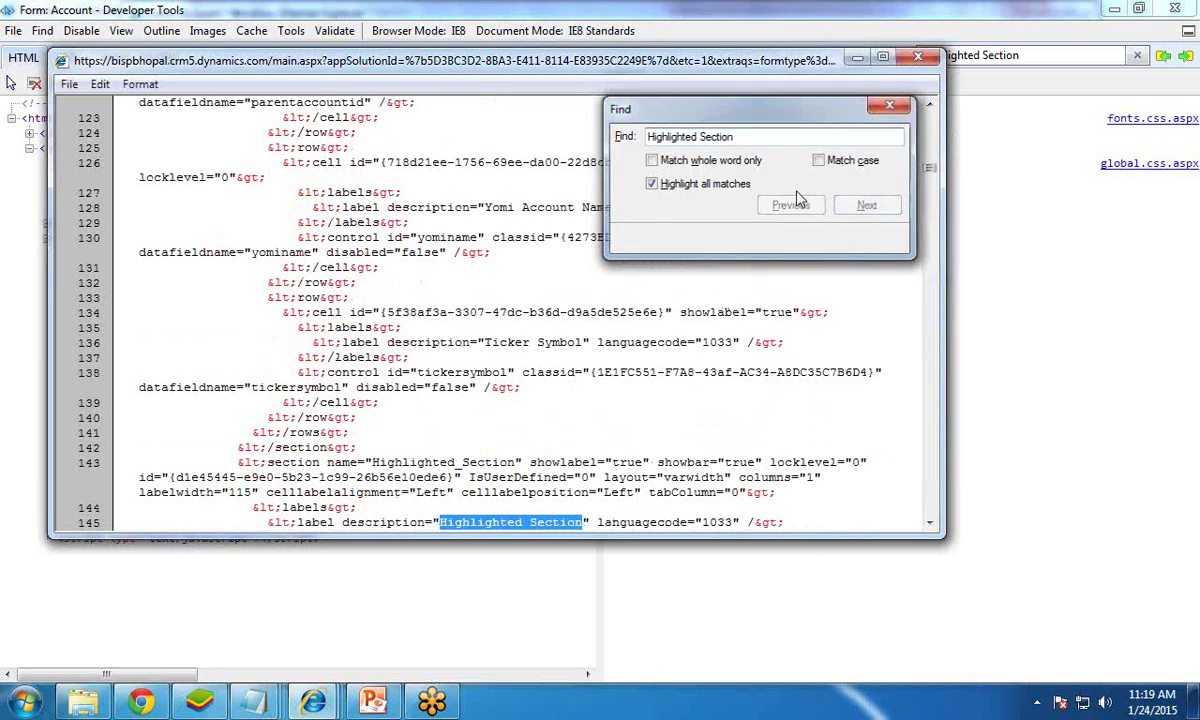
pyautogui.press('Escape')
# - Copy the id of the section named Highlighted_Section from the source, without its enclosing braces
pyautogui.scroll(-3, 570, 435)
pyautogui.moveTo(440, 393); pyautogui.dragTo(567, 397)
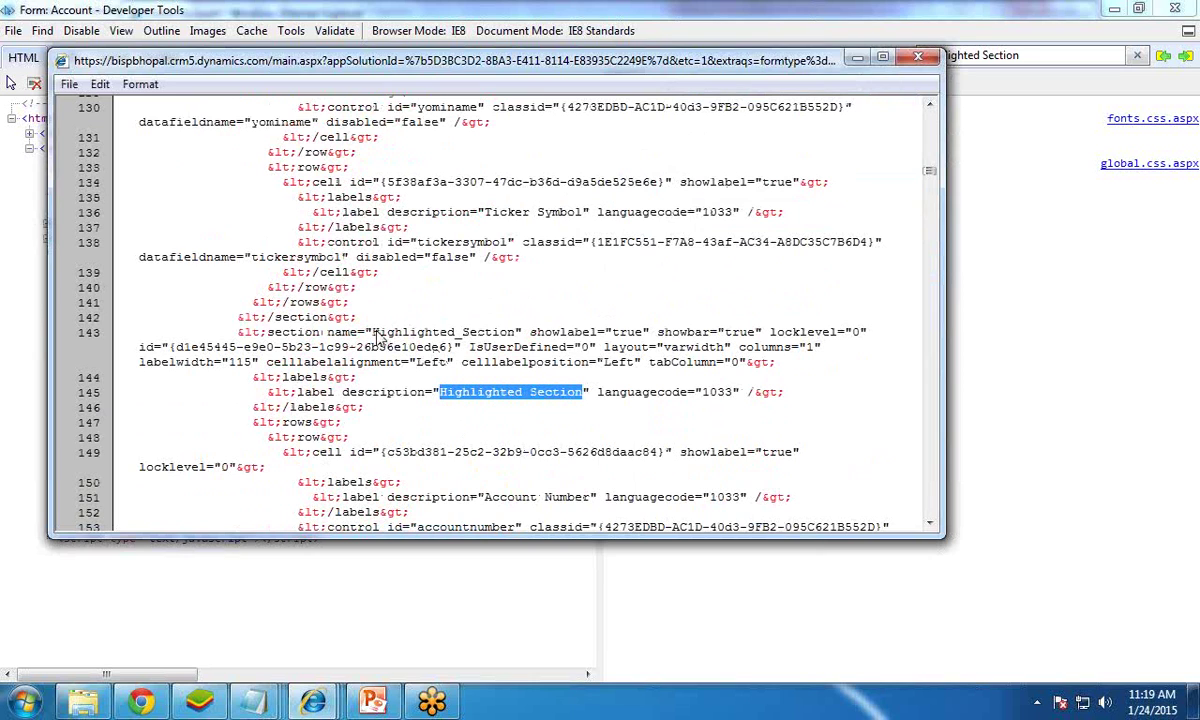
pyautogui.doubleClick(445, 333)
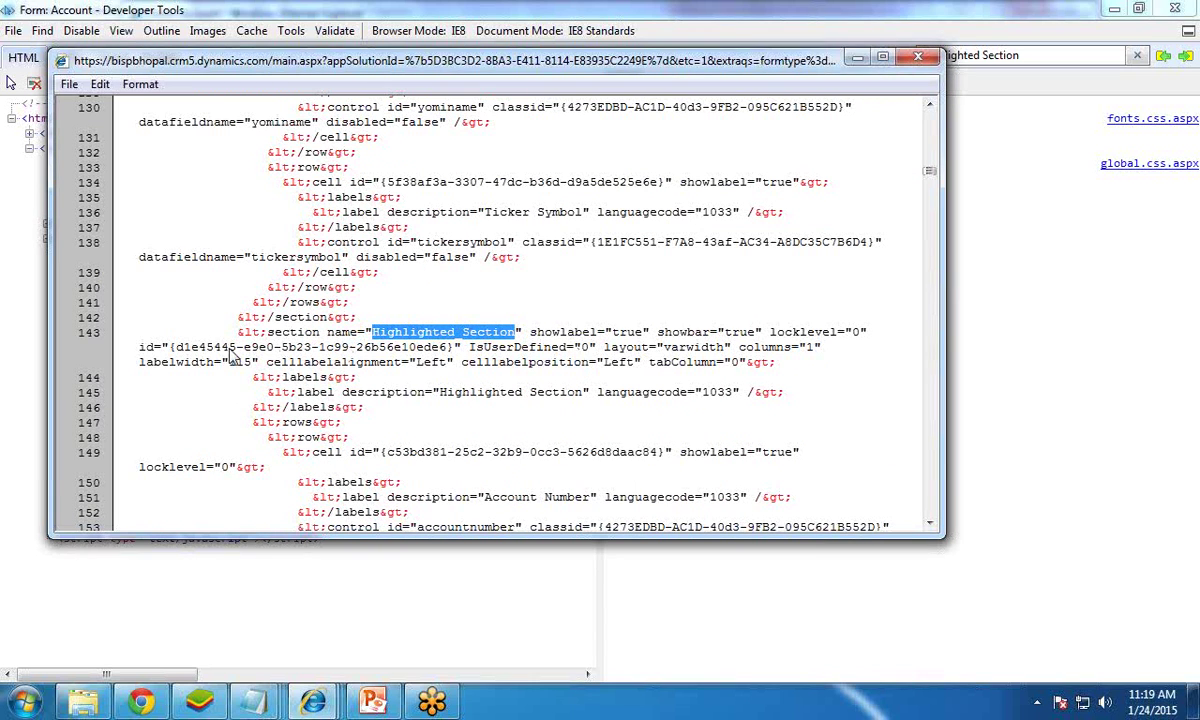
pyautogui.moveTo(175, 347); pyautogui.dragTo(448, 348)
pyautogui.hotkey('ctrl', 'c')
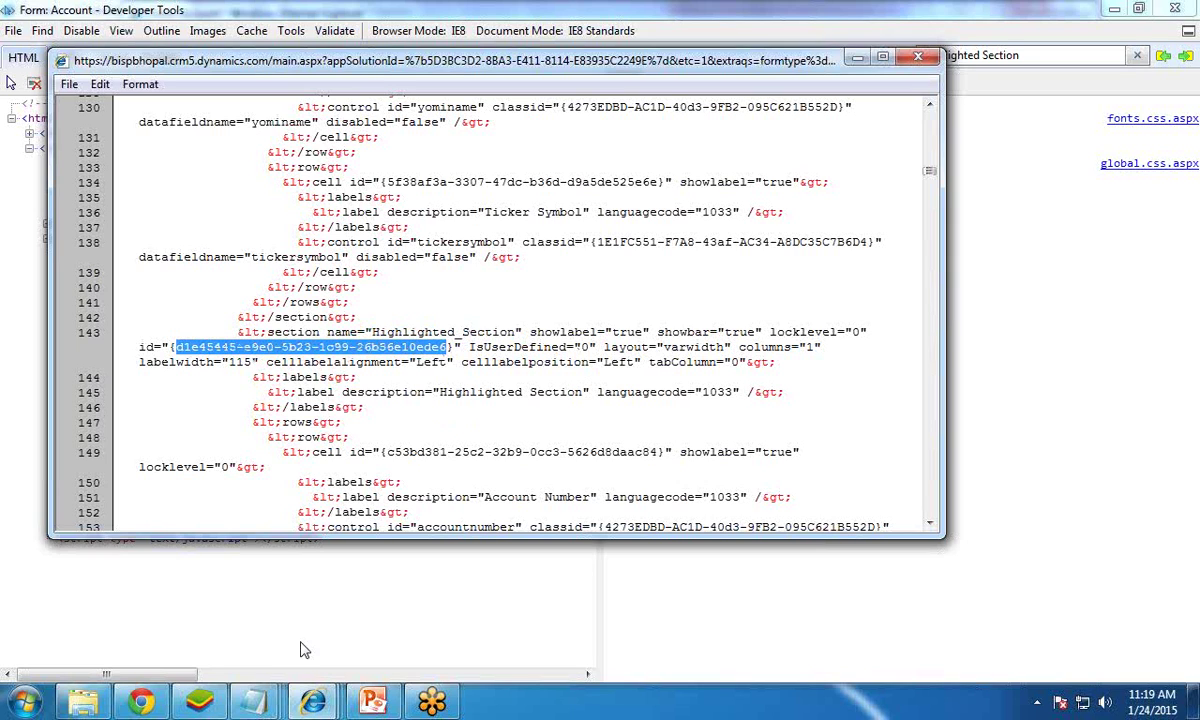
# - Switch to check1 in Notepad and replace the ID inside the getElementById braces with the copied d1e45445-e9e0-5b23-1c99-26b56e10ede6
pyautogui.click(255, 700)
pyautogui.click(388, 626)
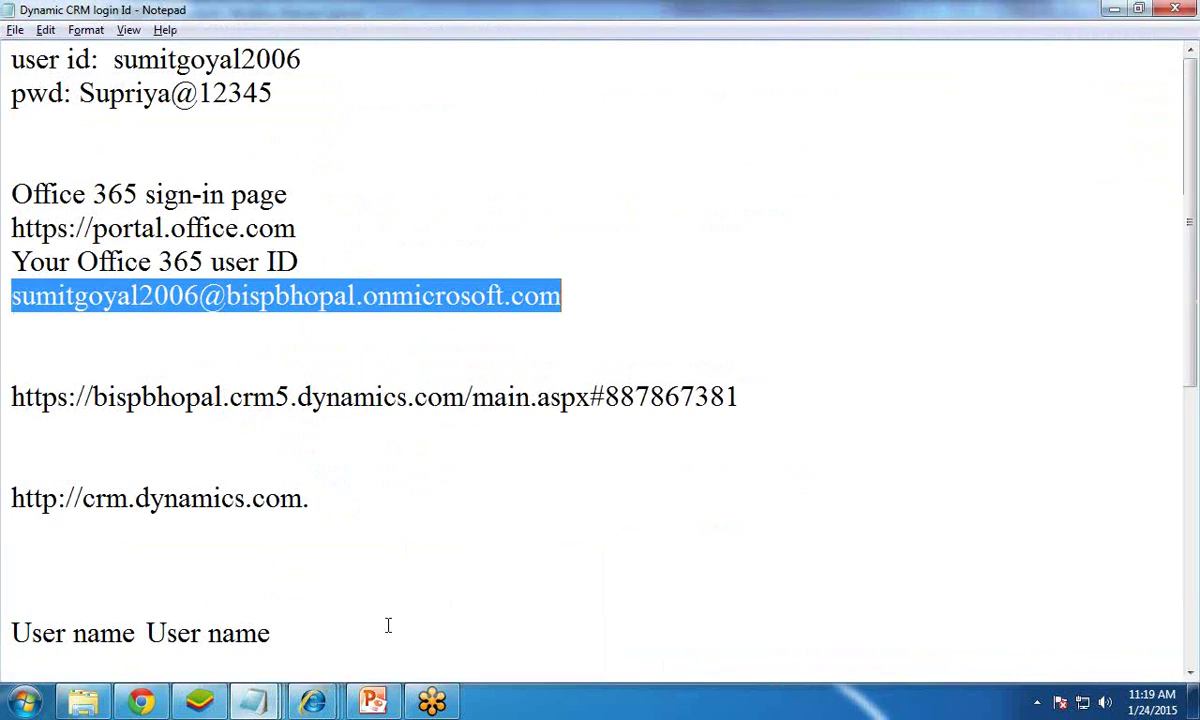
pyautogui.click(255, 700)
pyautogui.click(501, 613)
pyautogui.click(368, 160)
pyautogui.moveTo(361, 126); pyautogui.dragTo(191, 160)
pyautogui.hotkey('ctrl', 'v')
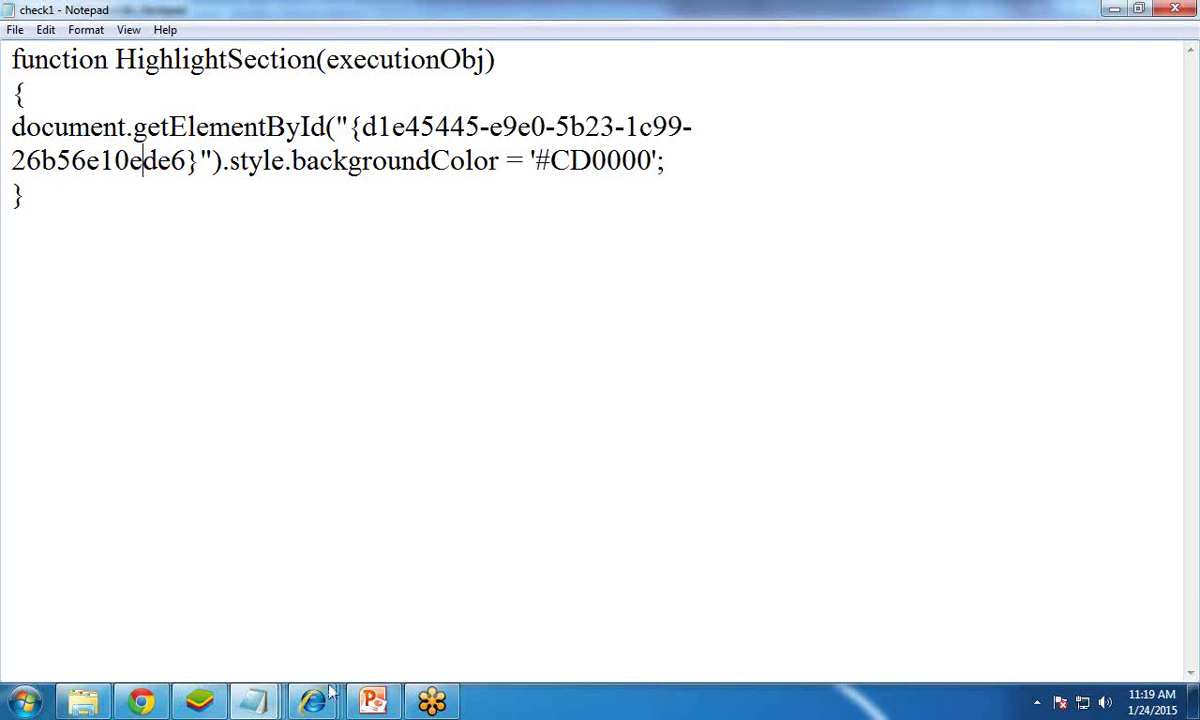
# - Switch to Internet Explorer and bring the unsaved JsHighlightedSection web resource window to the front
pyautogui.moveTo(313, 702)
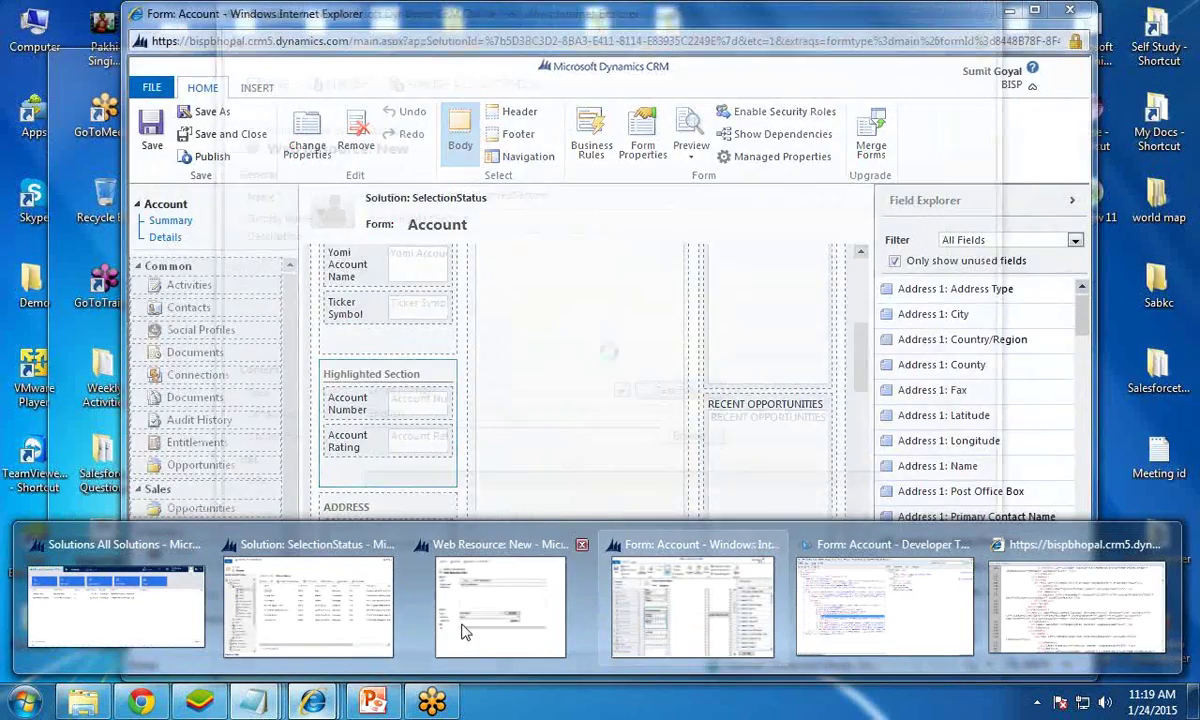
pyautogui.click(480, 608)
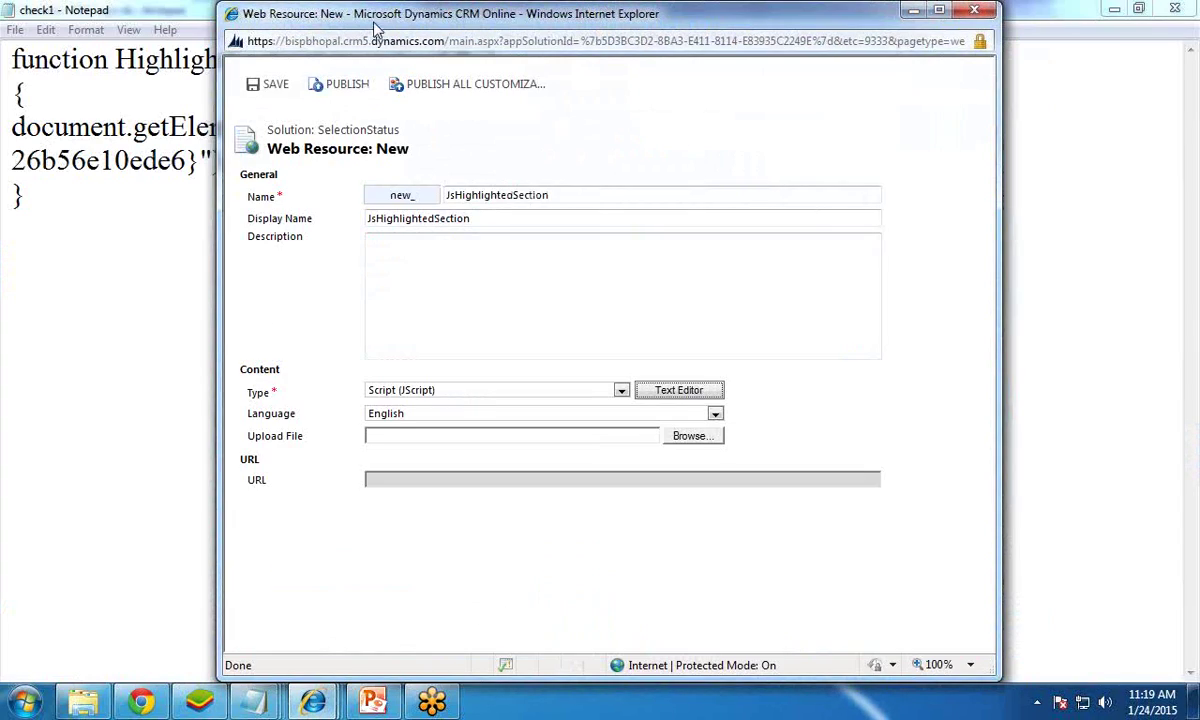
pyautogui.moveTo(313, 700)
pyautogui.click(295, 610)
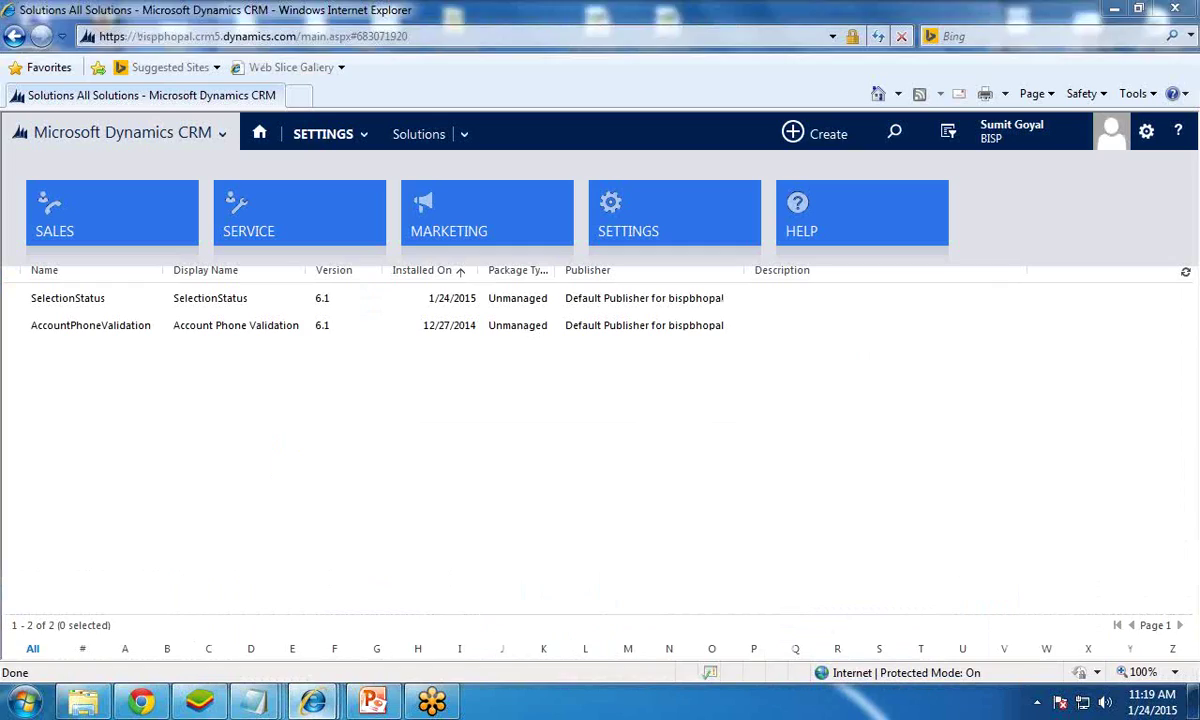
pyautogui.click(308, 605)
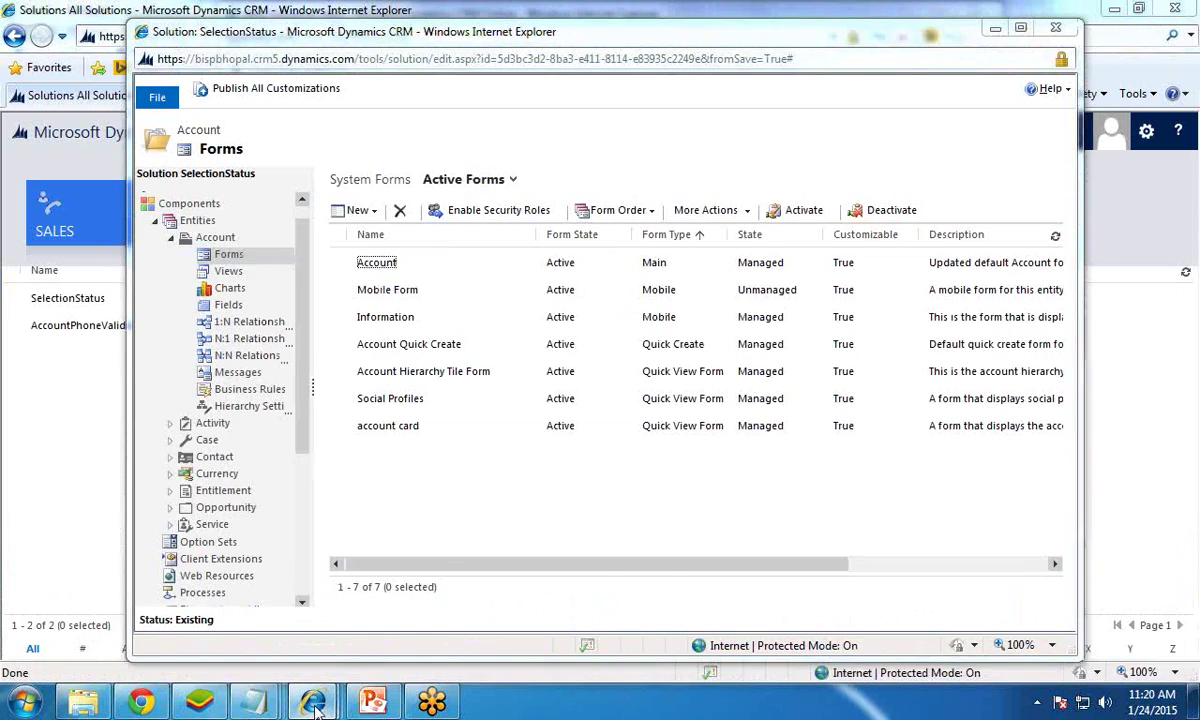
pyautogui.moveTo(313, 700)
pyautogui.click(483, 573)
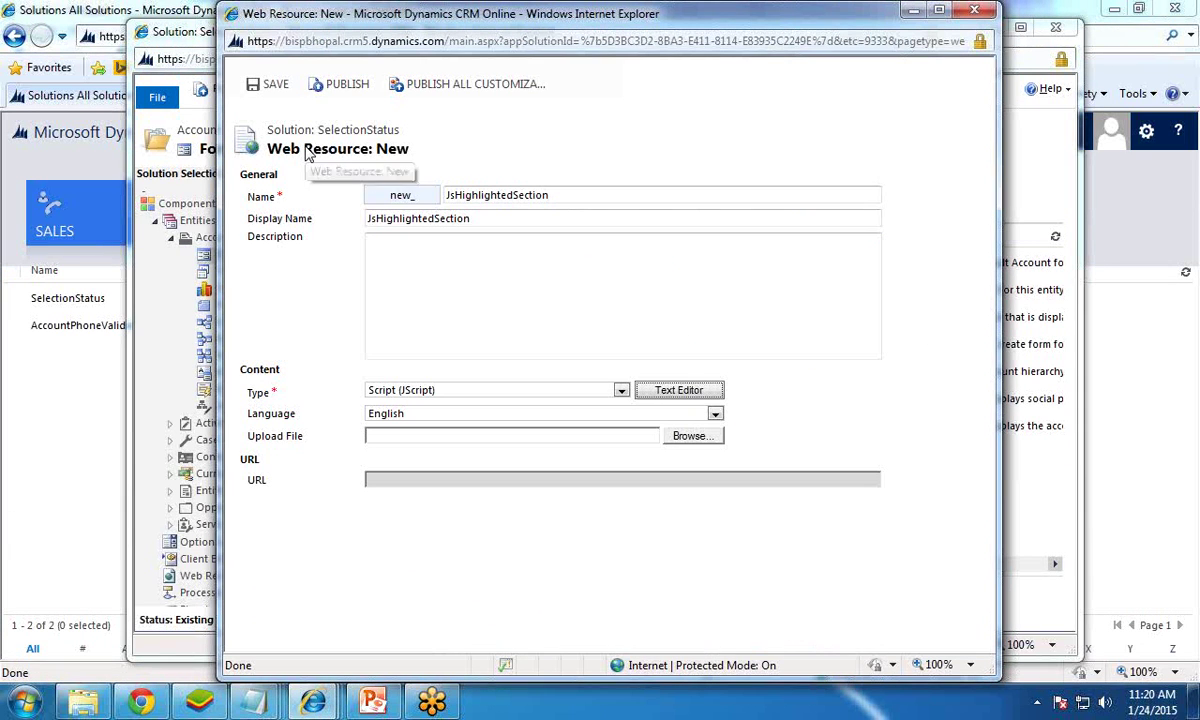
# - Choose check1.js from the Desktop as the web resource's upload file and save the web resource
pyautogui.click(692, 438)
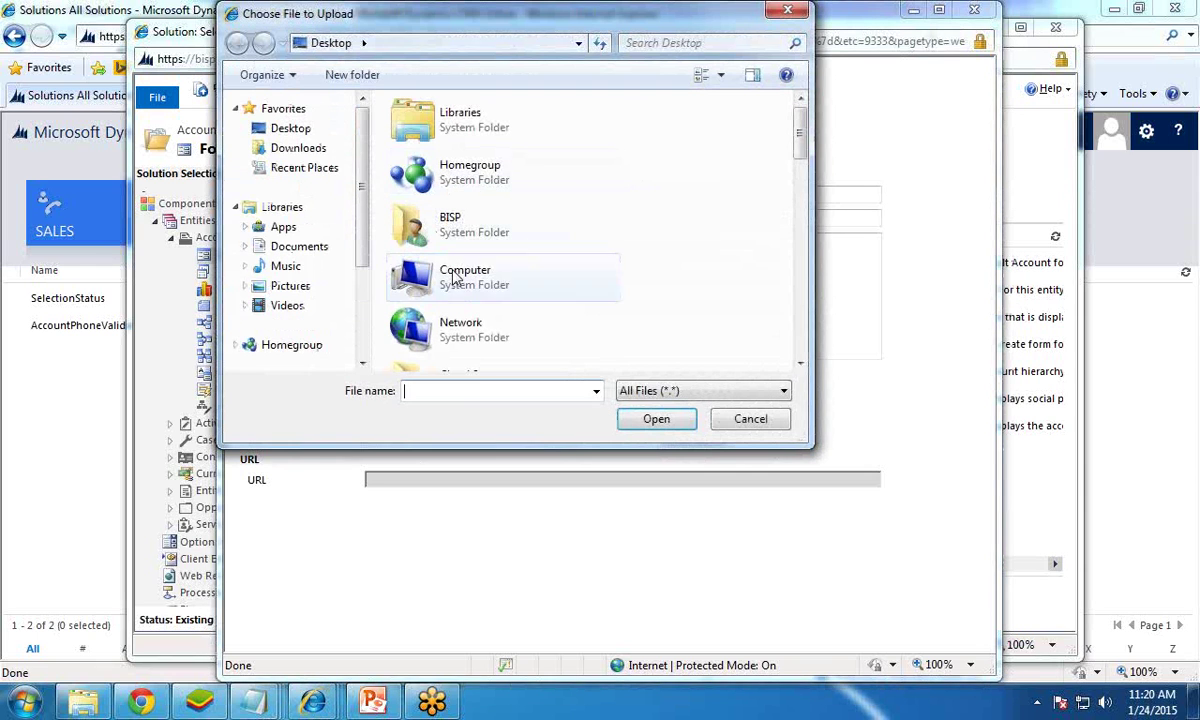
pyautogui.write('check1')
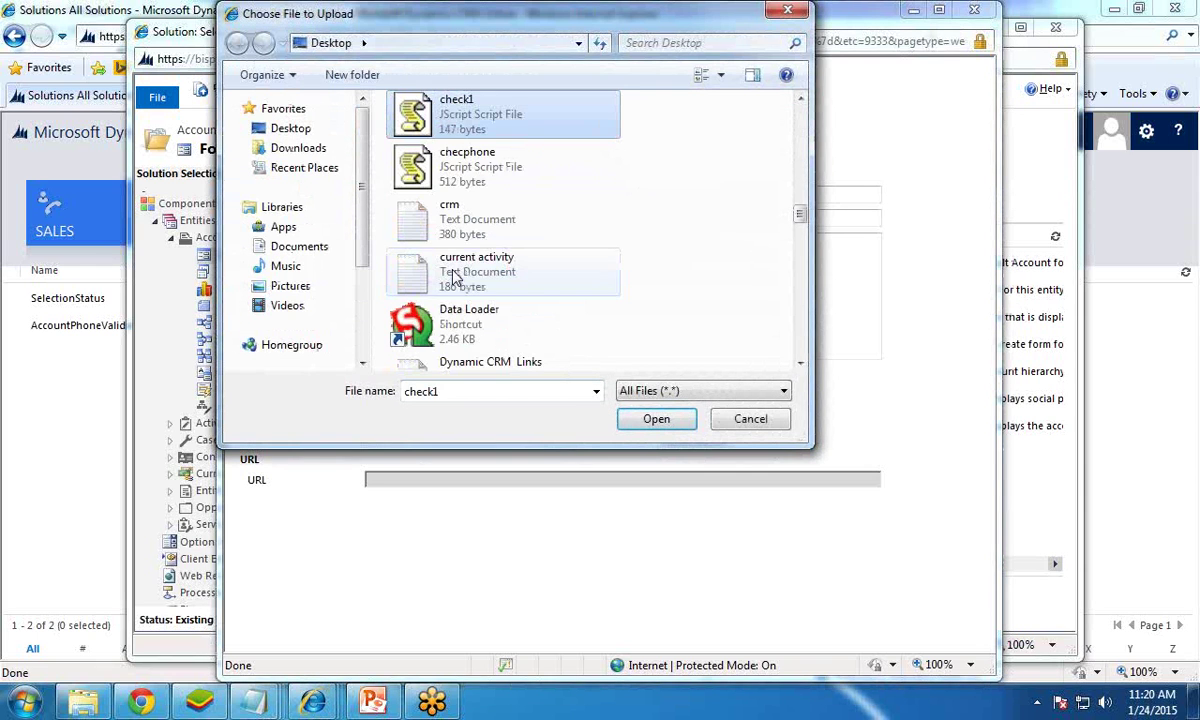
pyautogui.click(656, 418)
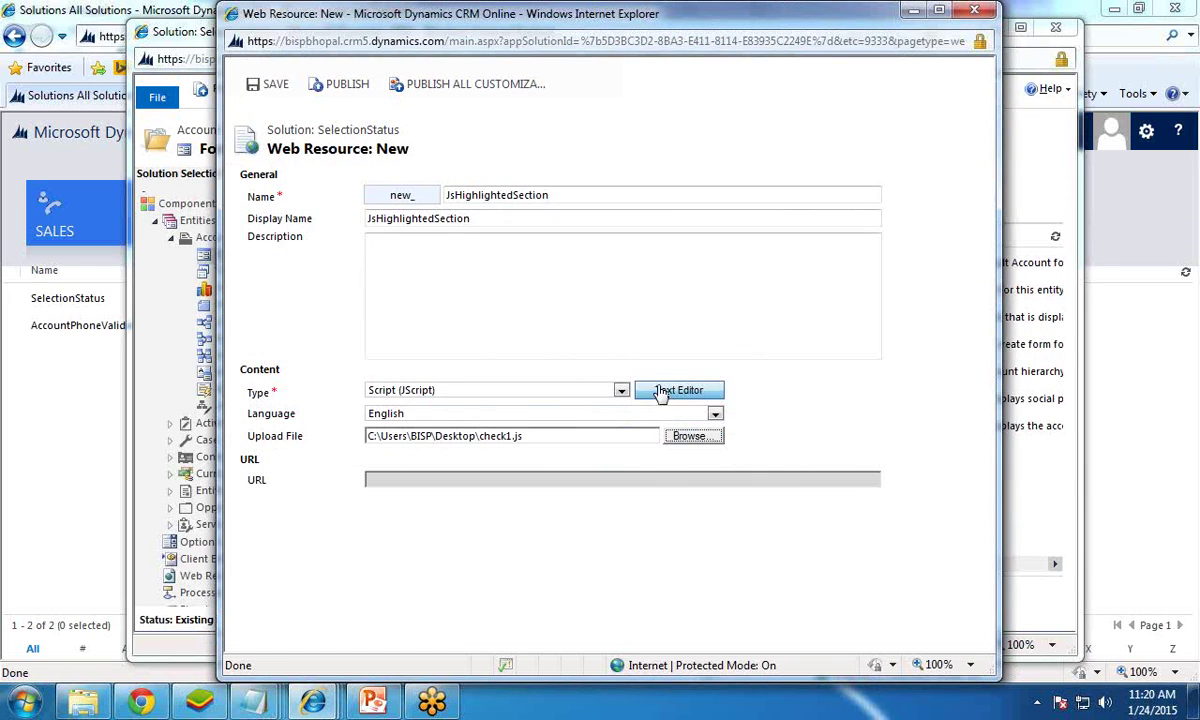
pyautogui.click(268, 86)
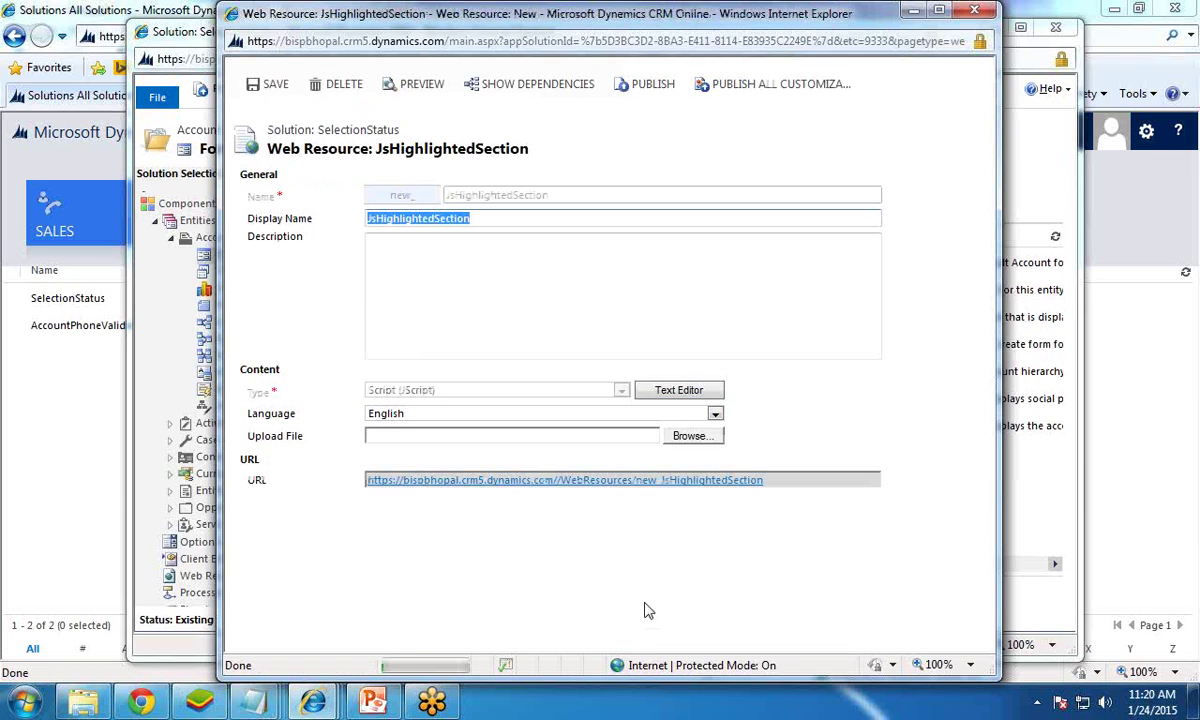
# - Open the web resource's content in the text editor, check the section ID and background color line, and close the editor
pyautogui.click(660, 396)
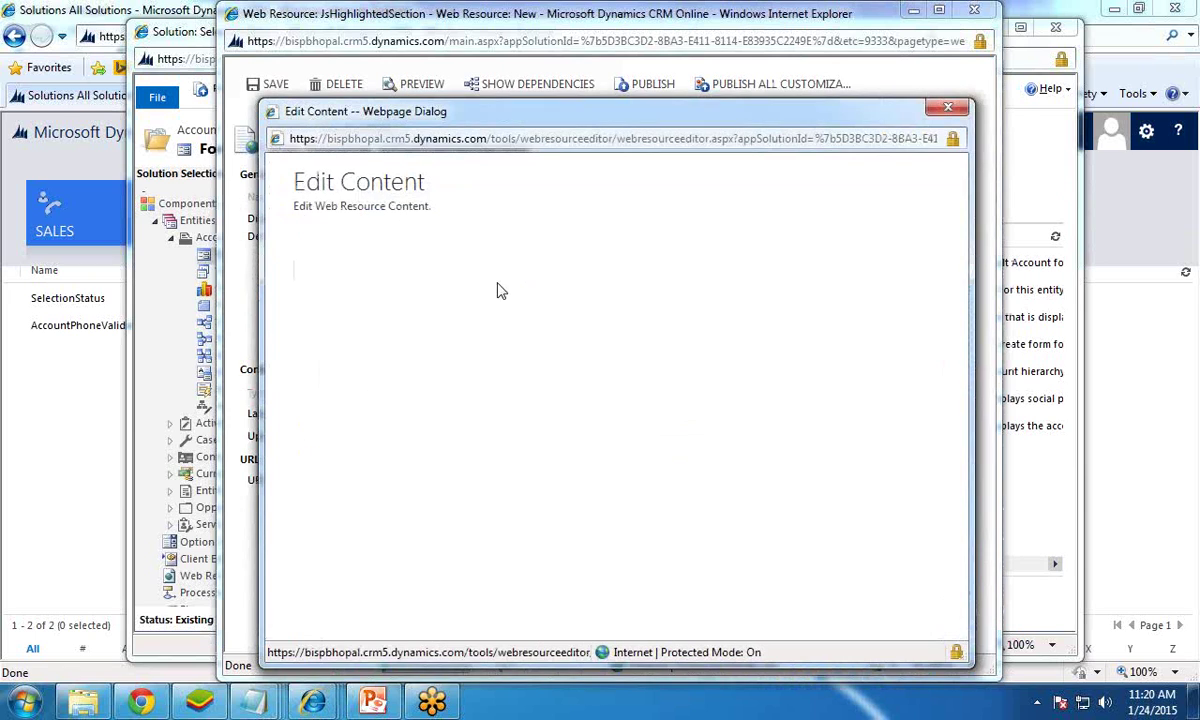
pyautogui.moveTo(437, 323); pyautogui.dragTo(742, 327)
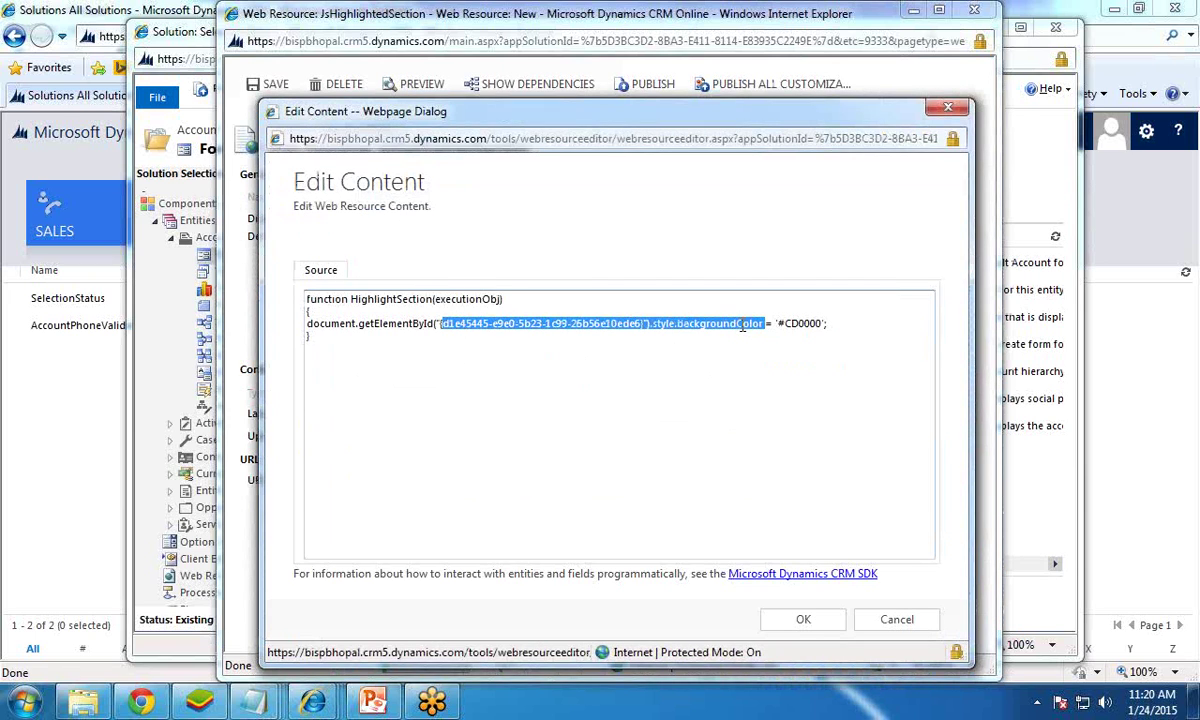
pyautogui.click(606, 466)
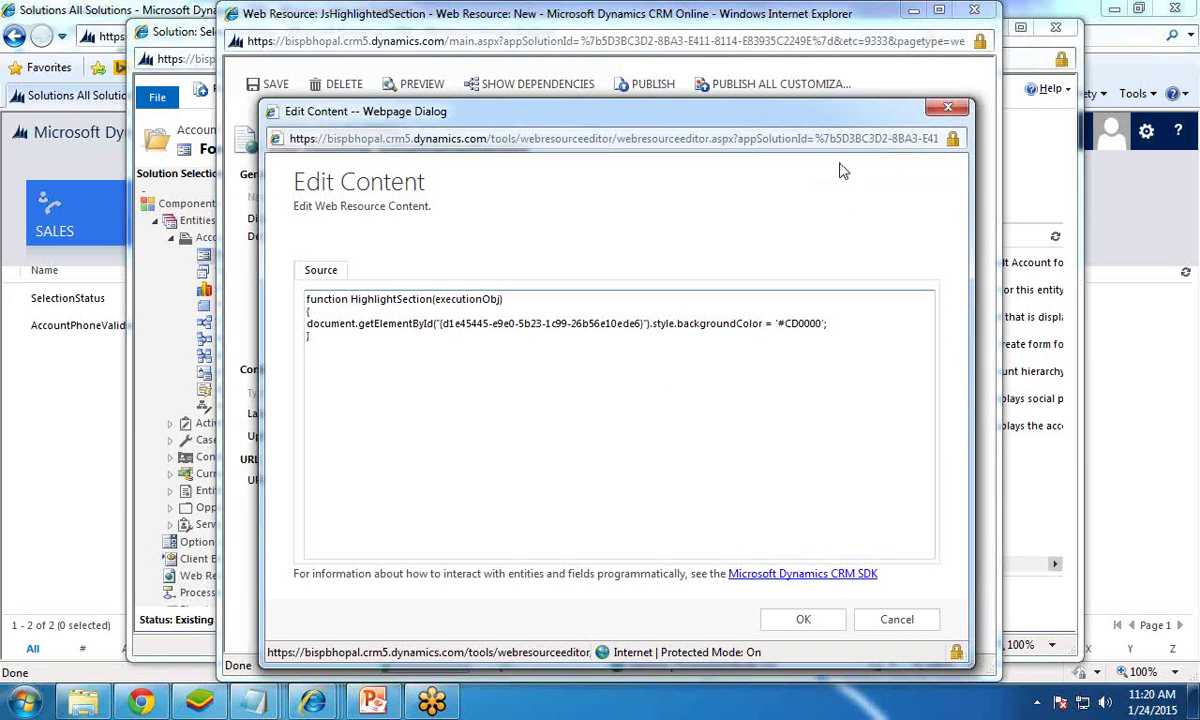
pyautogui.click(948, 107)
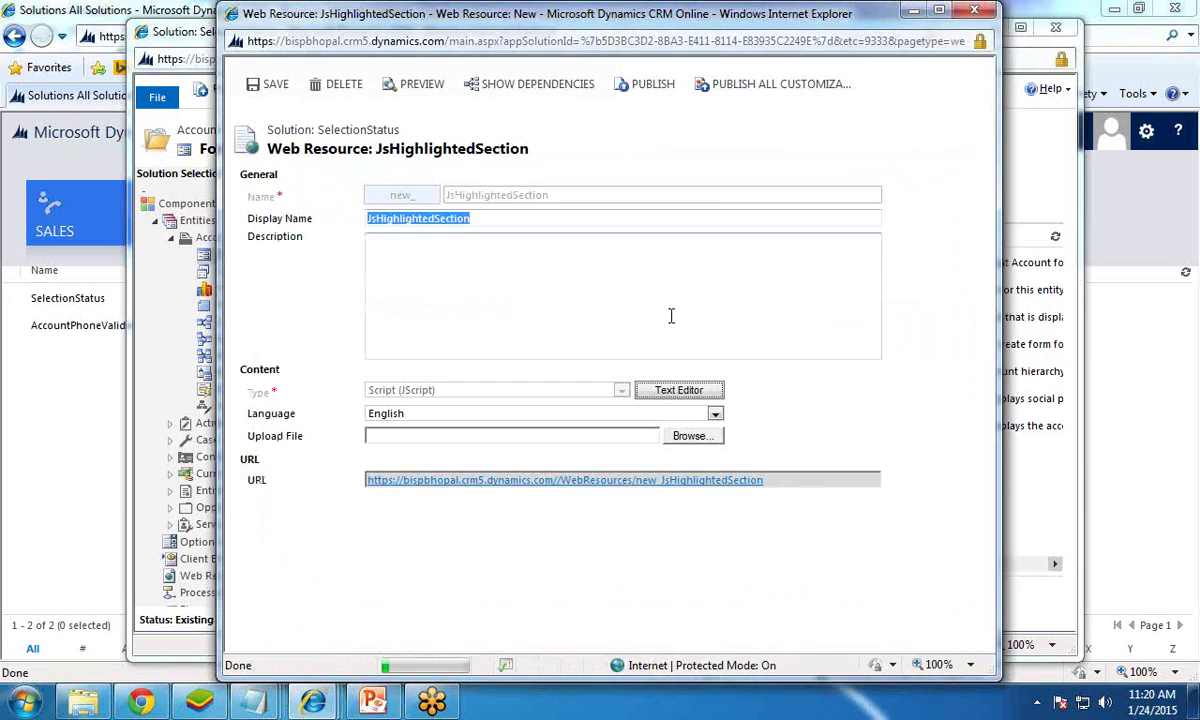
# - Publish the JsHighlightedSection web resource and all customizations, and close its window
pyautogui.click(645, 92)
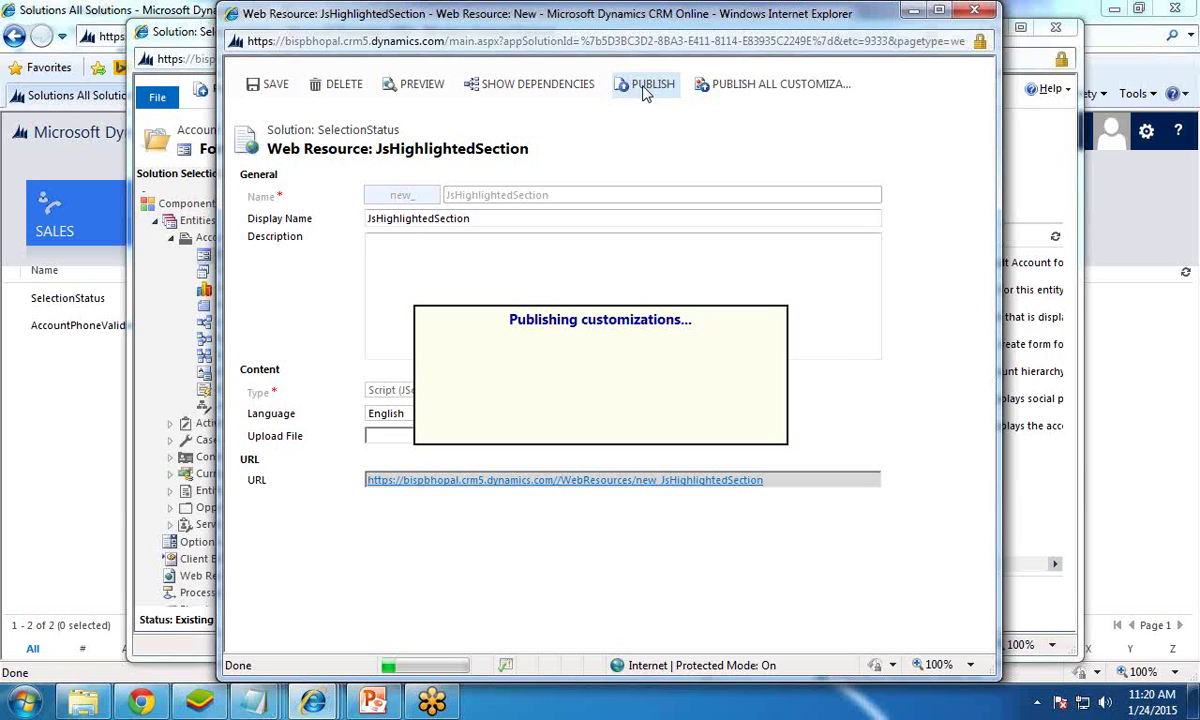
pyautogui.click(770, 90)
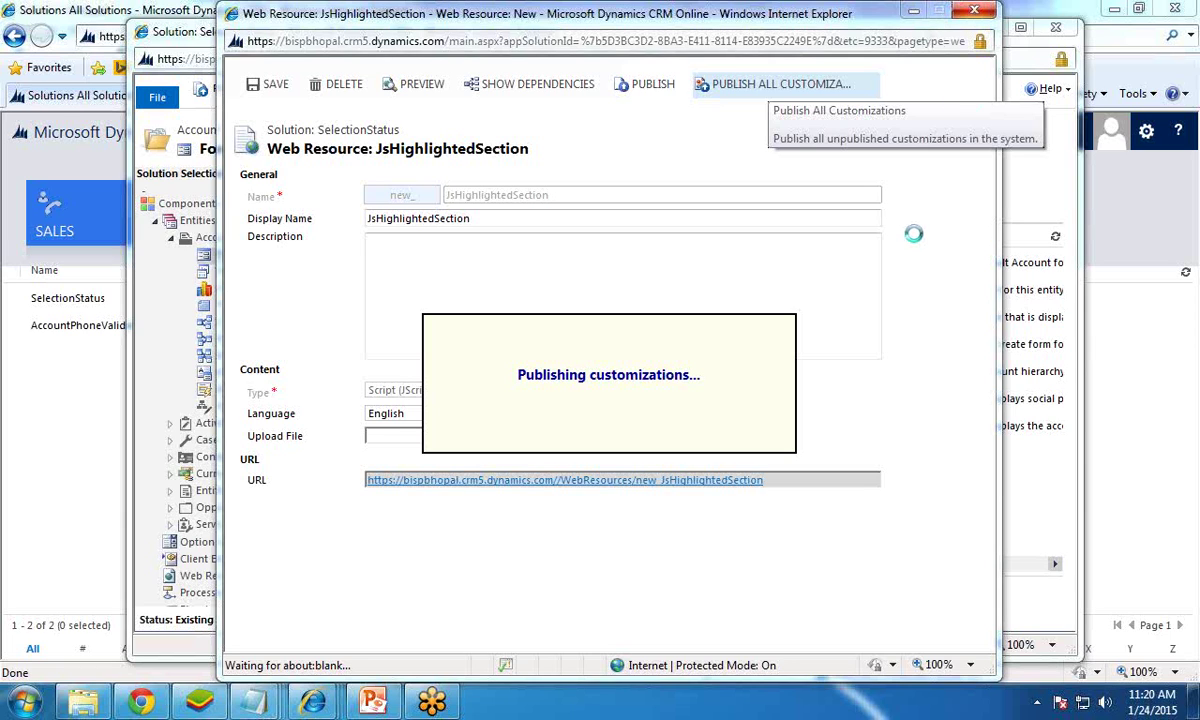
pyautogui.click(976, 12)
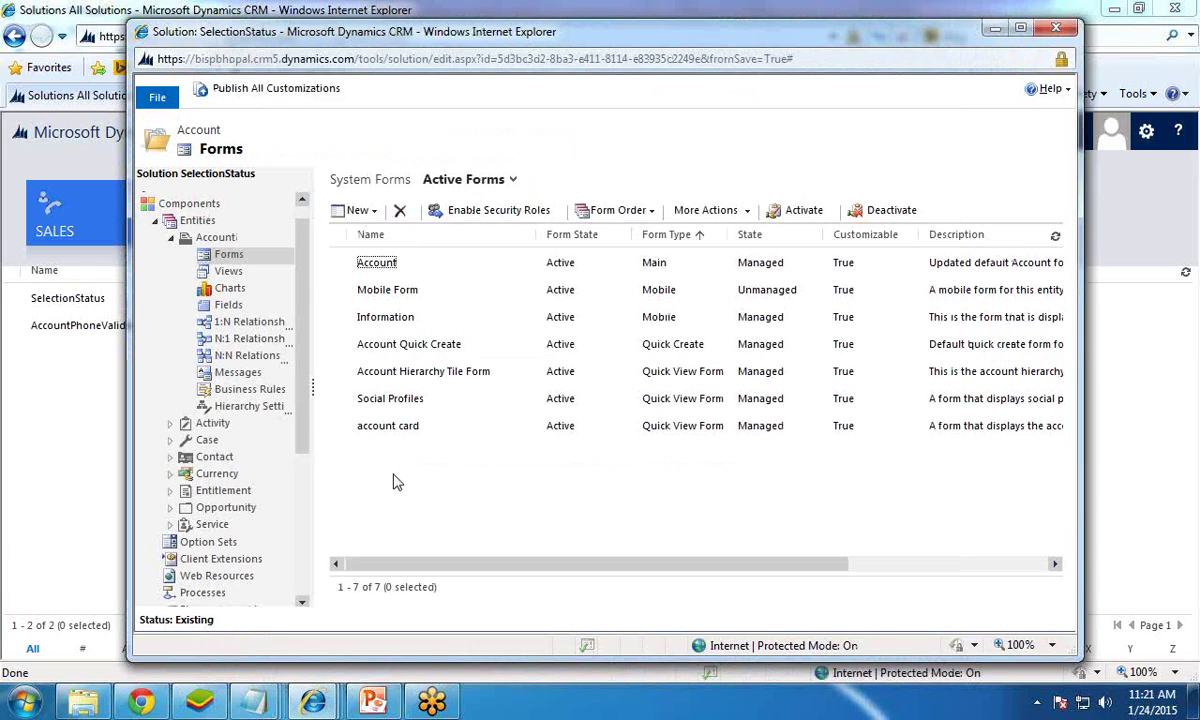
# - Open the Account main form's properties and add the new_JsHighlightedSection web resource to its form libraries
pyautogui.click(380, 264)
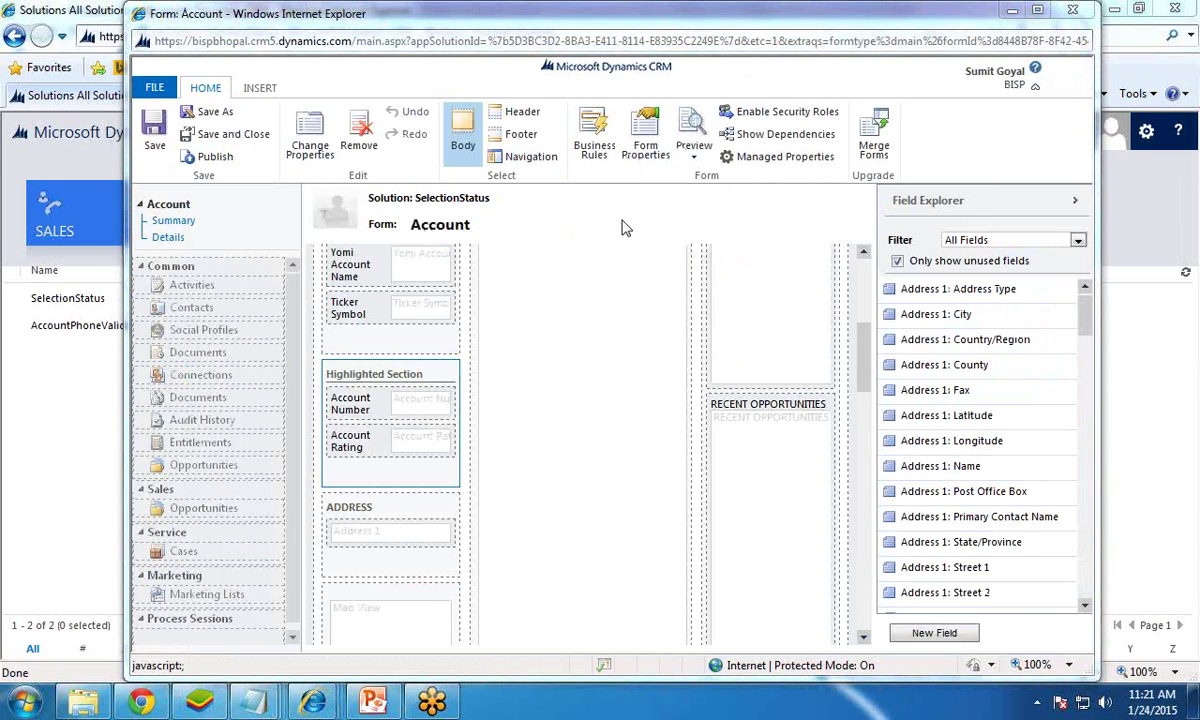
pyautogui.click(646, 140)
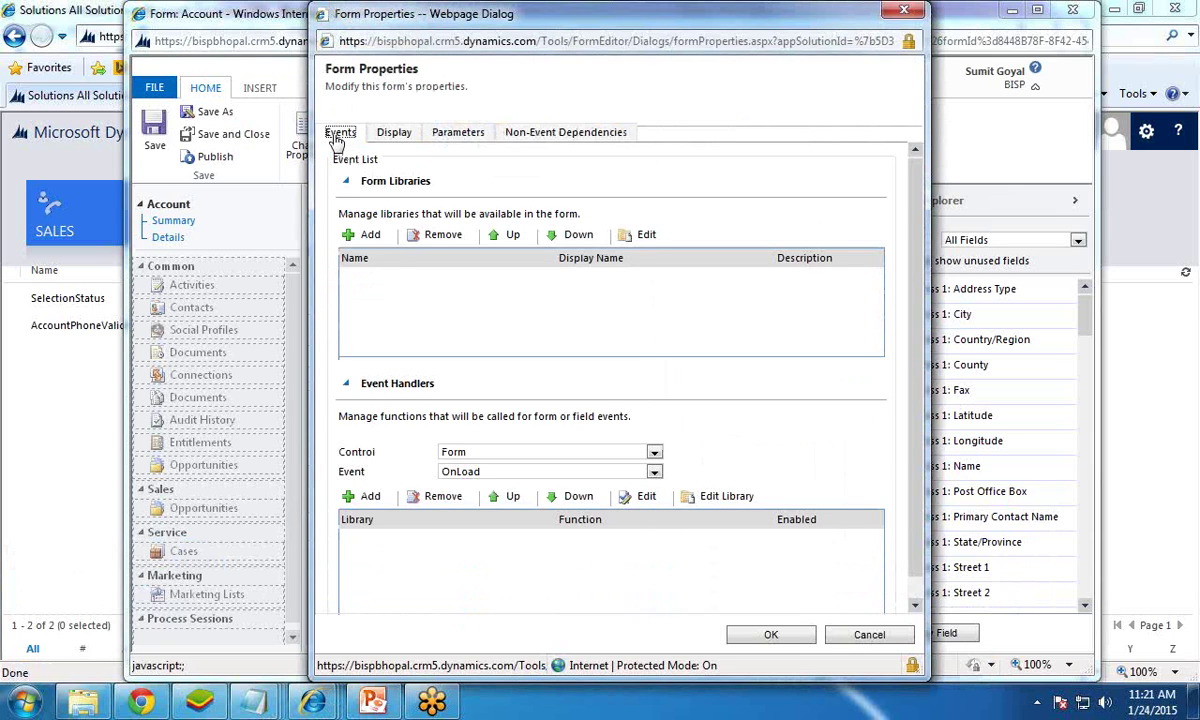
pyautogui.click(366, 236)
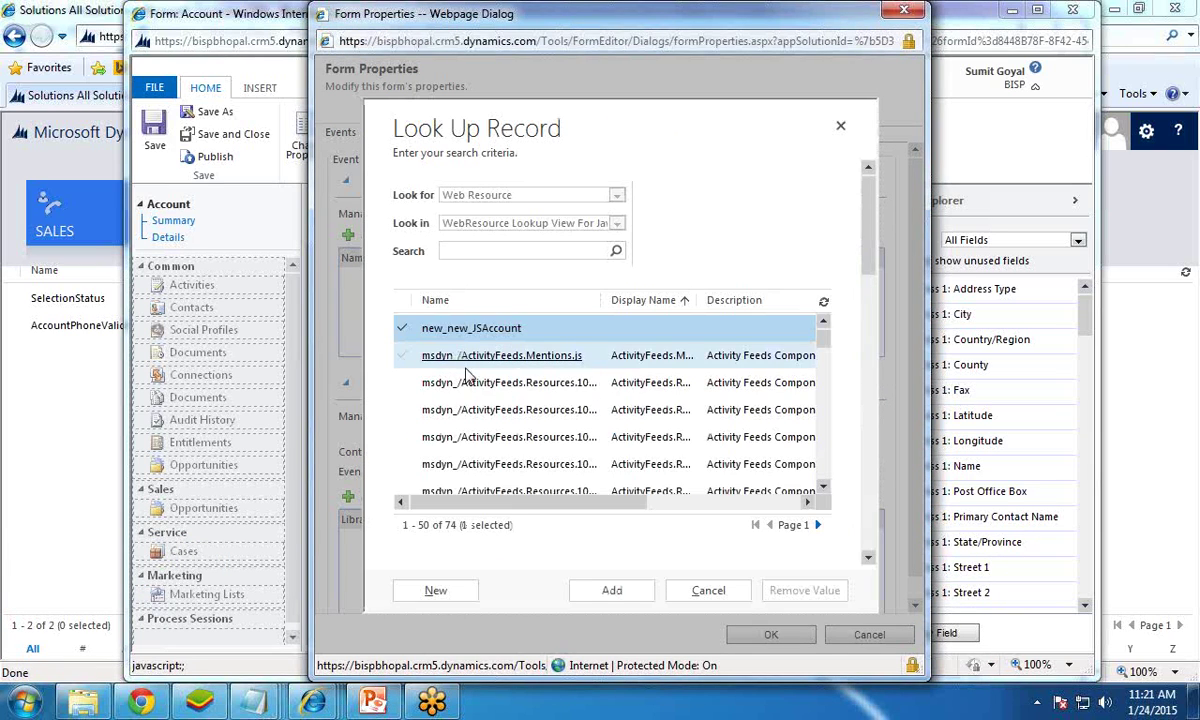
pyautogui.moveTo(512, 500)
pyautogui.mouseDown()
pyautogui.moveTo(568, 503)
pyautogui.moveTo(512, 500)
pyautogui.mouseUp()
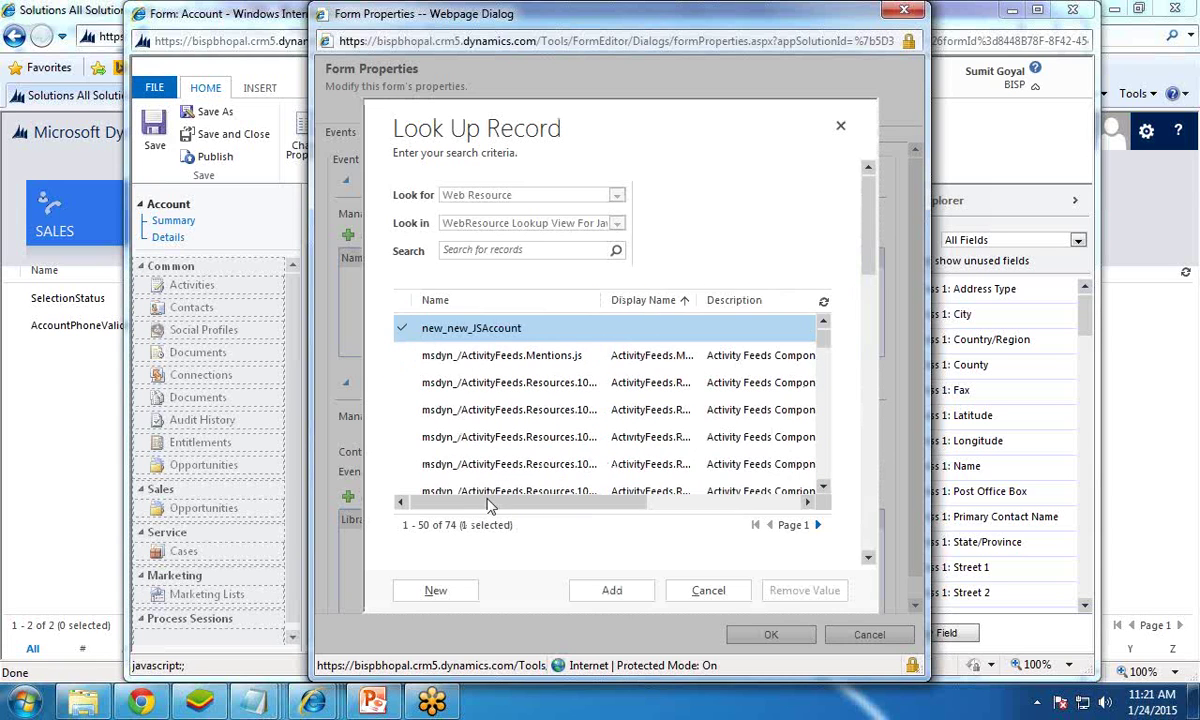
pyautogui.moveTo(828, 348); pyautogui.dragTo(823, 495)
pyautogui.click(818, 526)
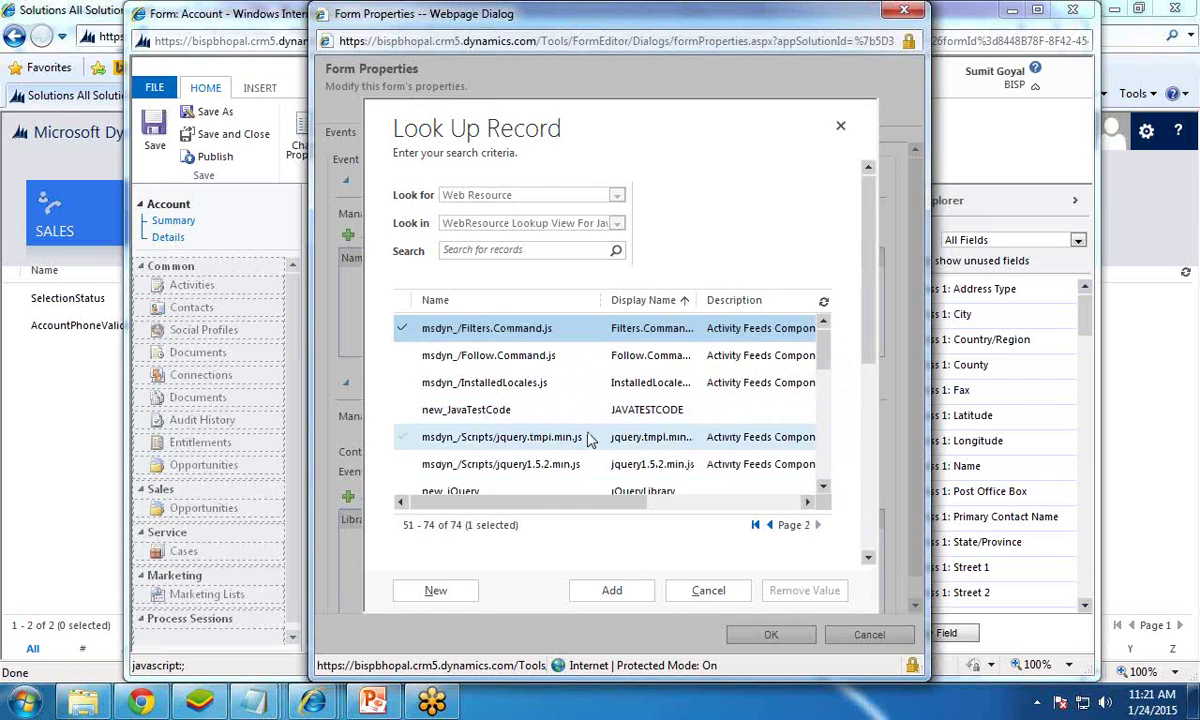
pyautogui.scroll(-3, 588, 440)
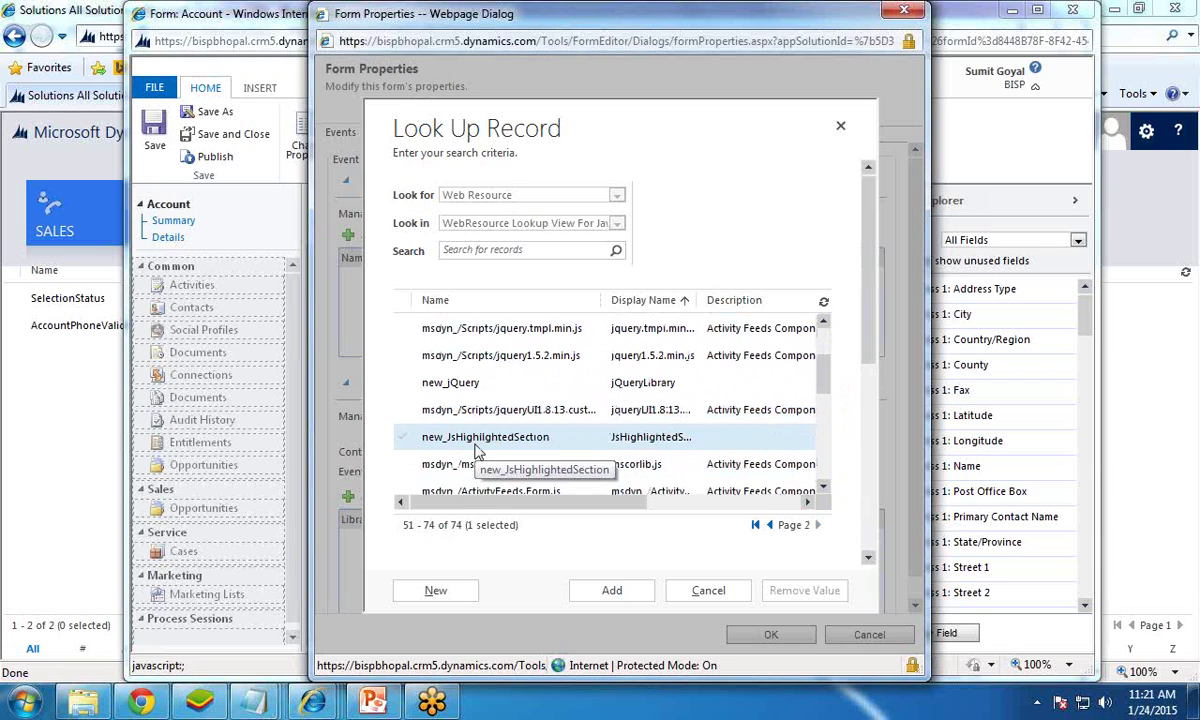
pyautogui.click(402, 441)
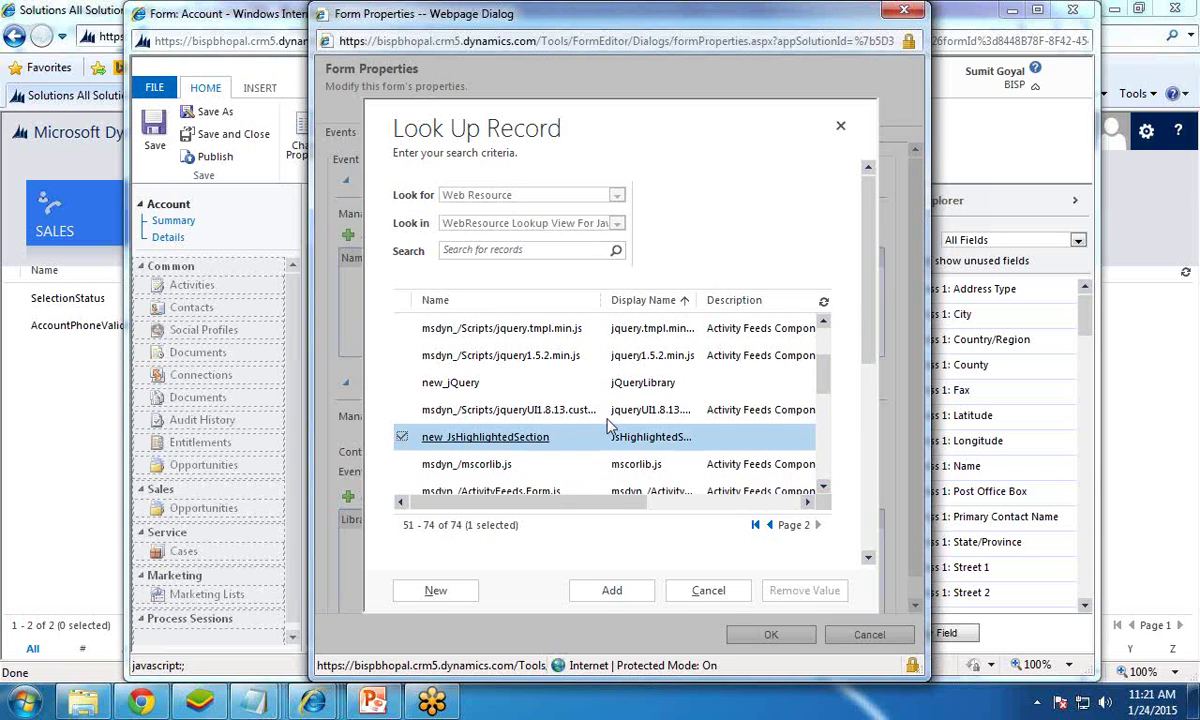
pyautogui.click(617, 590)
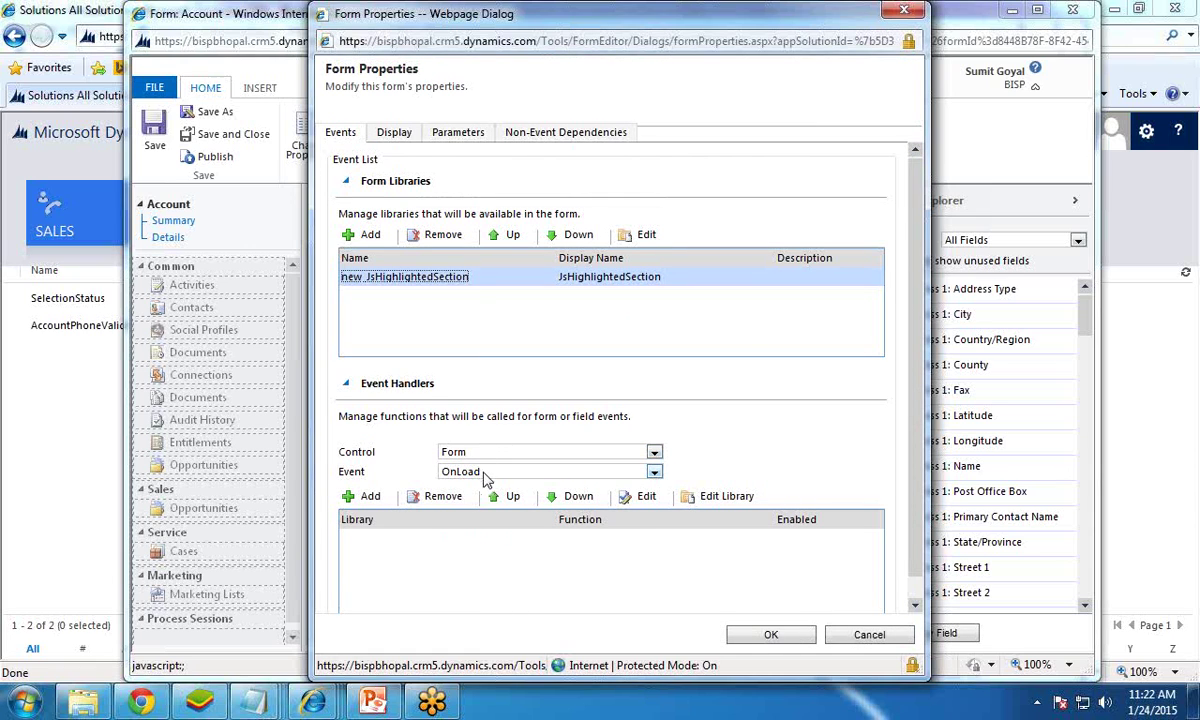
# - Add a form OnLoad event handler from the new_JsHighlightedSection library, copying the function name HighlightSection from the check1 script in Notepad
pyautogui.click(487, 474)
pyautogui.click(480, 498)
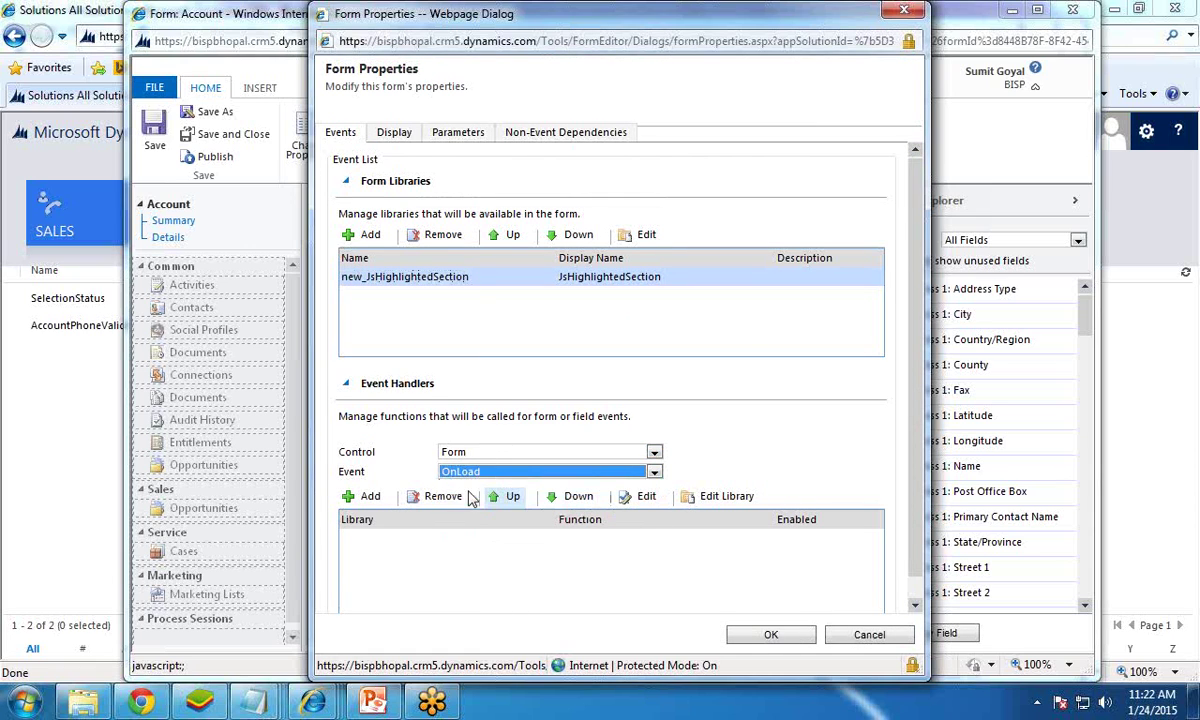
pyautogui.click(366, 496)
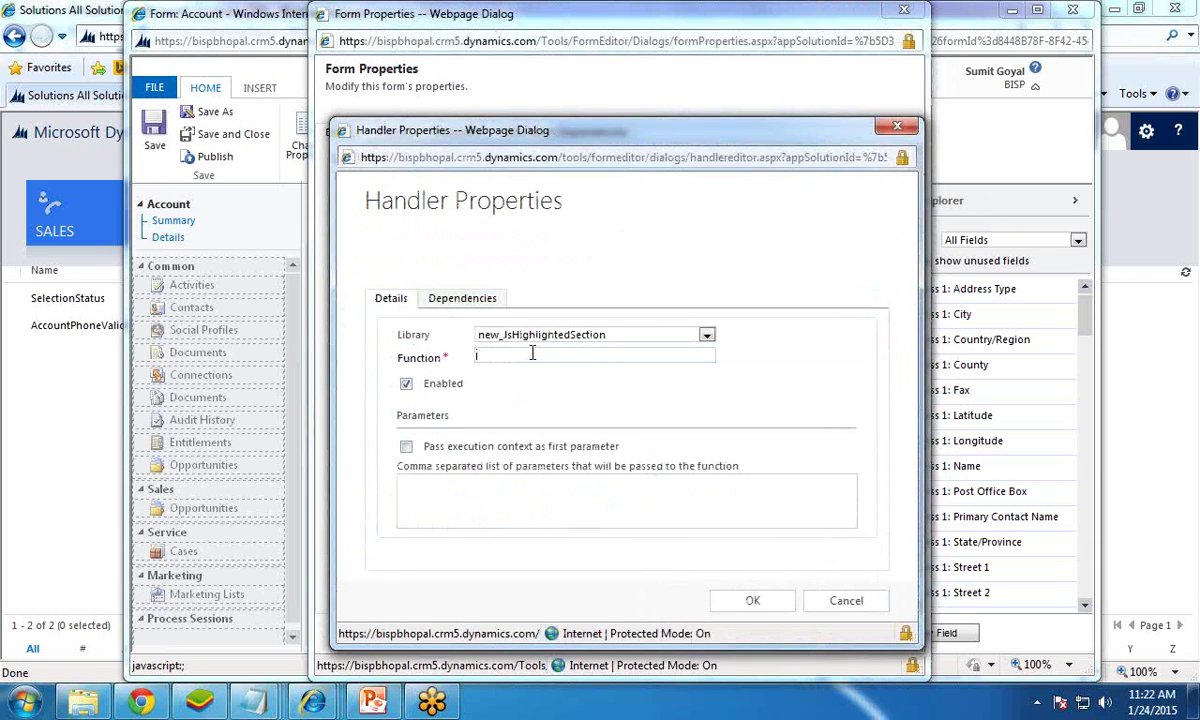
pyautogui.moveTo(248, 708)
pyautogui.click(552, 632)
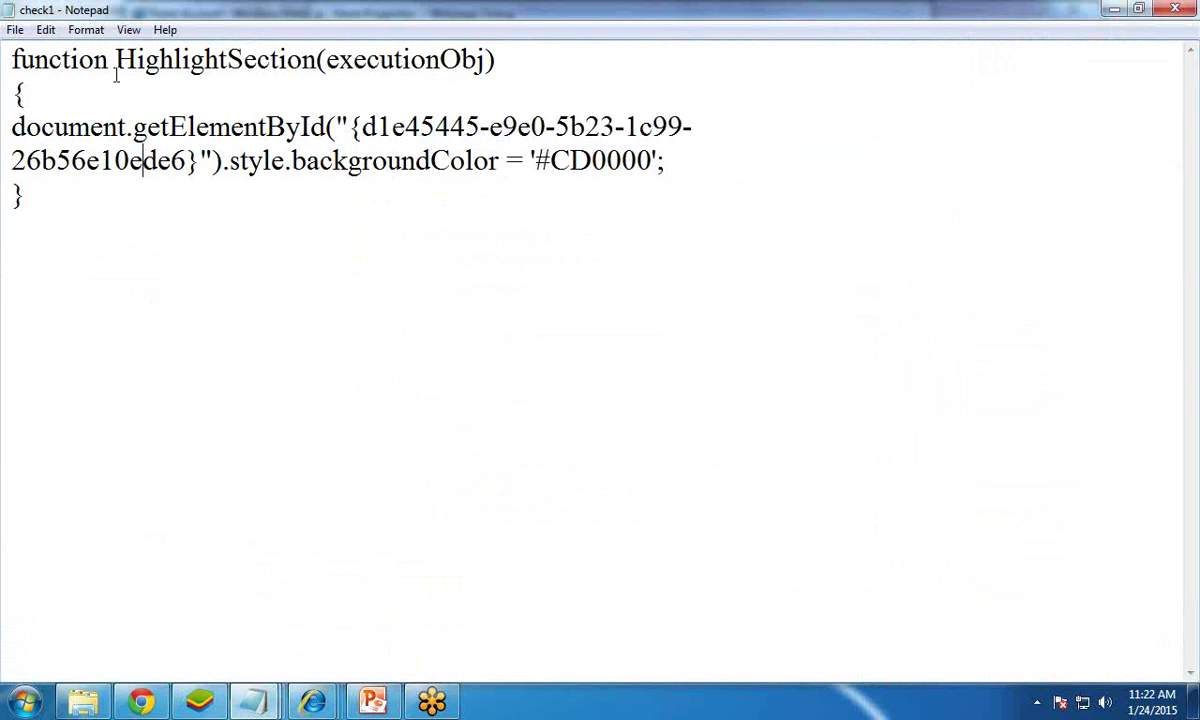
pyautogui.moveTo(118, 60); pyautogui.dragTo(317, 60)
pyautogui.hotkey('ctrl', 'c')
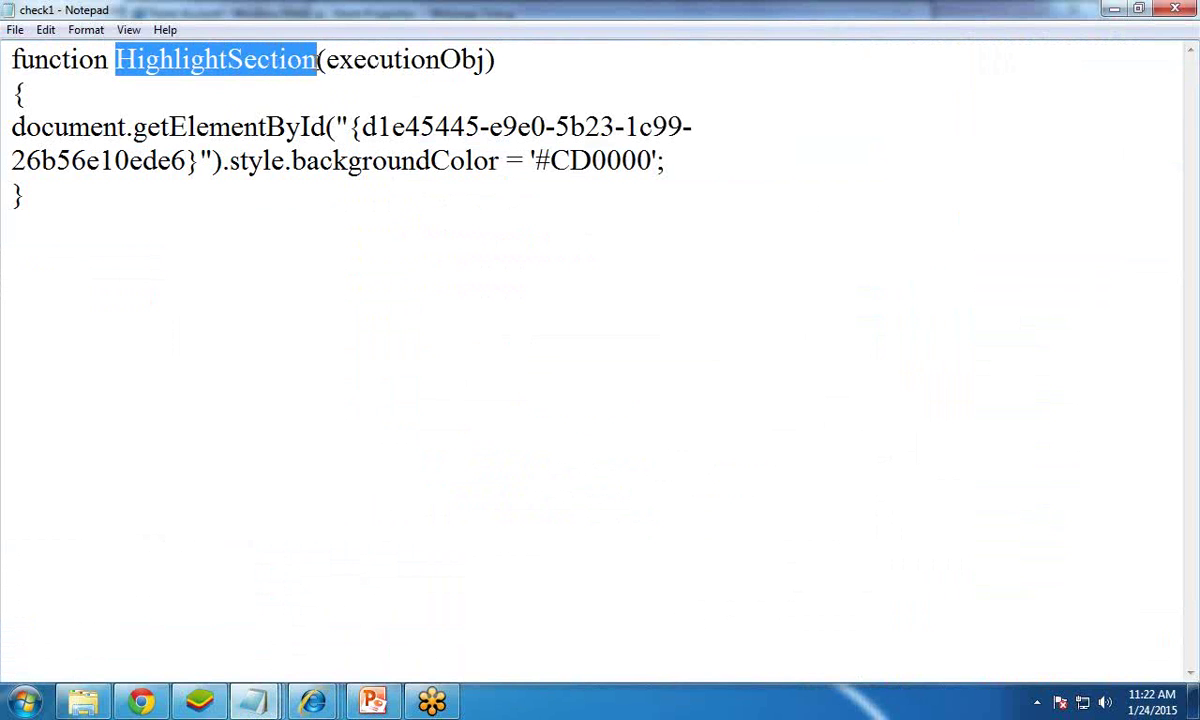
pyautogui.hotkey('alt', 'Tab')
pyautogui.hotkey('ctrl', 'v')
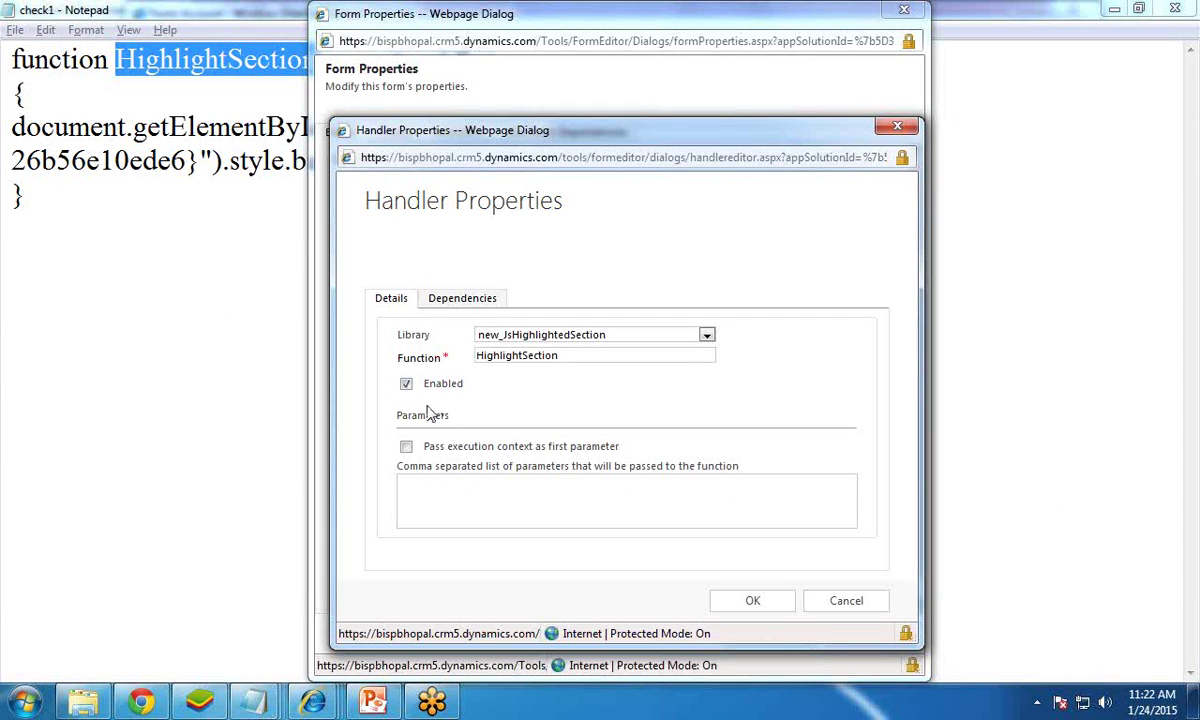
# - Set the handler to pass the execution context as first parameter, and confirm the handler and form properties
pyautogui.click(406, 446)
pyautogui.click(753, 601)
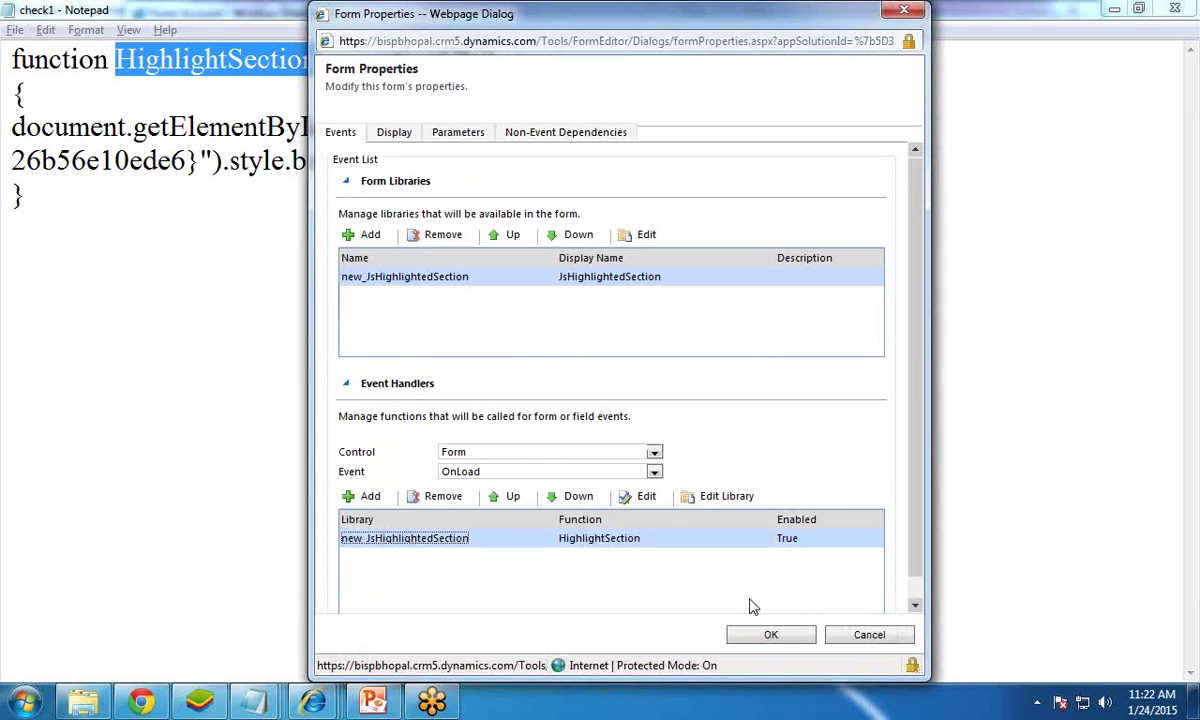
pyautogui.click(770, 634)
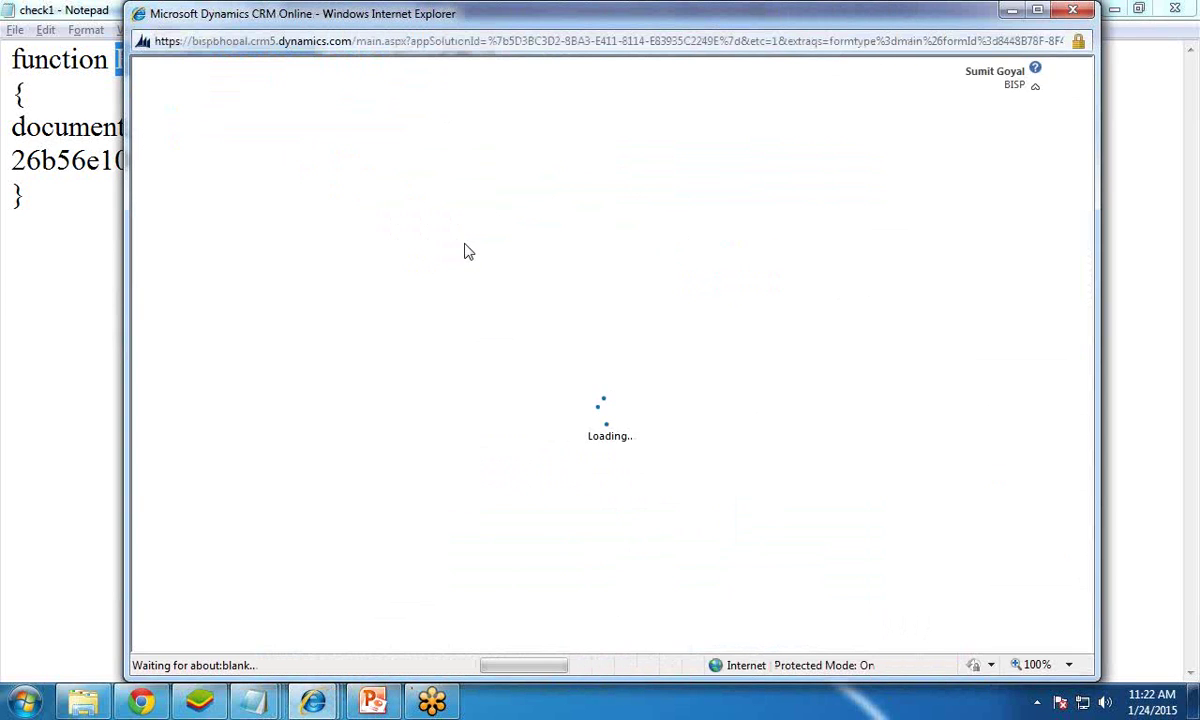
# - Close the leftover form source and Developer Tools windows, and publish the Account form
pyautogui.moveTo(312, 700)
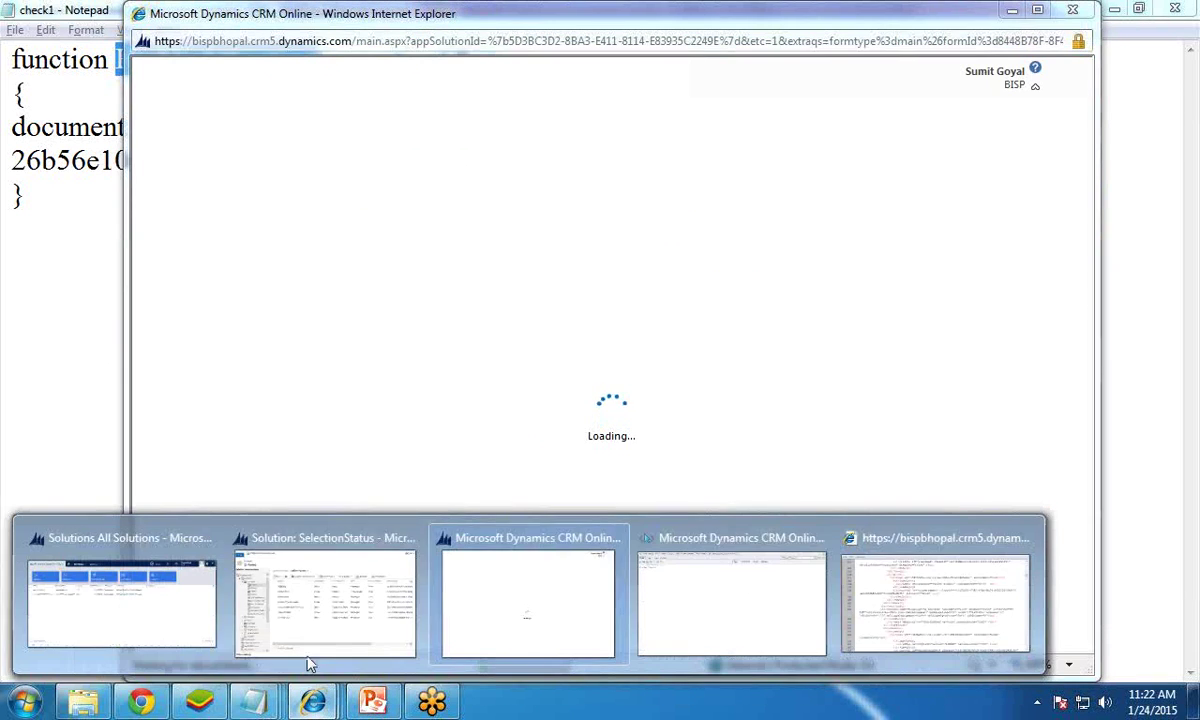
pyautogui.click(183, 605)
pyautogui.click(313, 613)
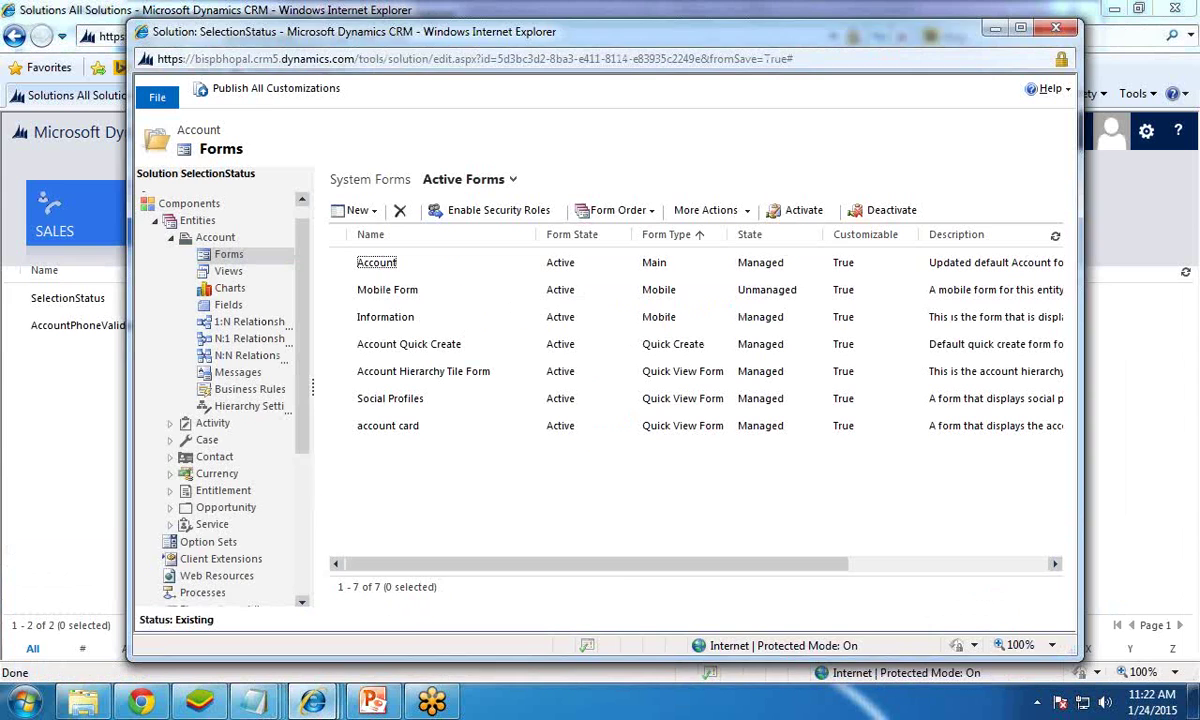
pyautogui.click(930, 555)
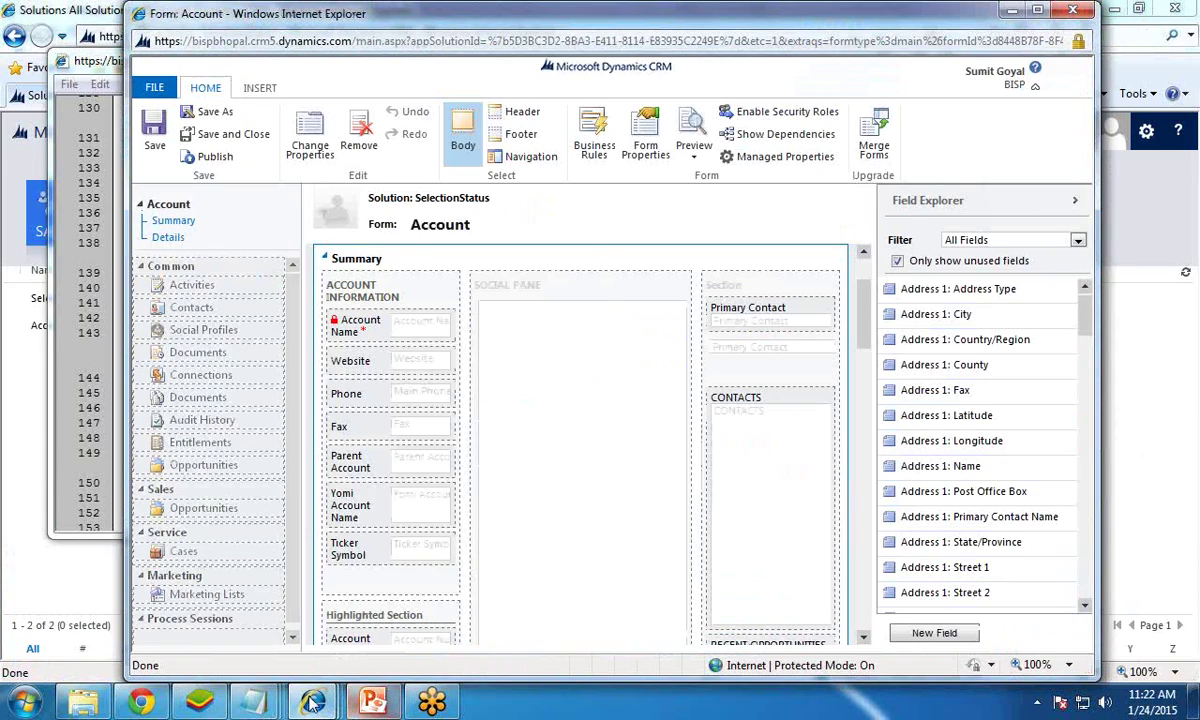
pyautogui.moveTo(313, 703)
pyautogui.click(911, 611)
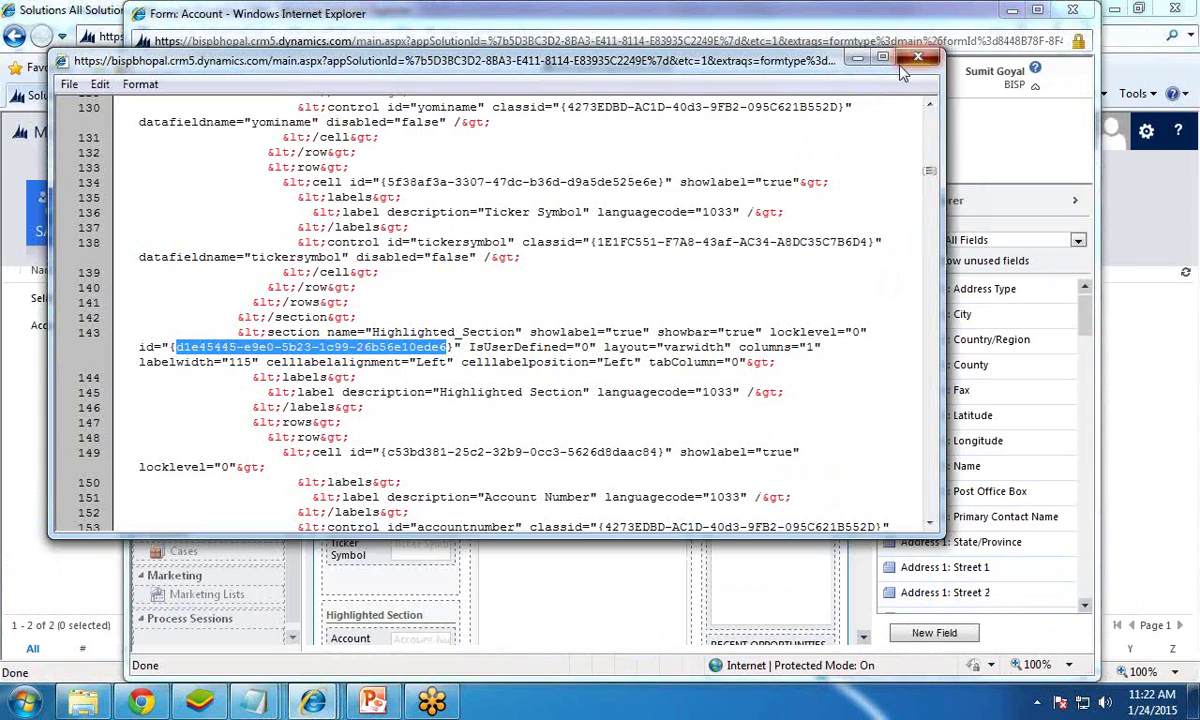
pyautogui.click(990, 55)
pyautogui.click(700, 570)
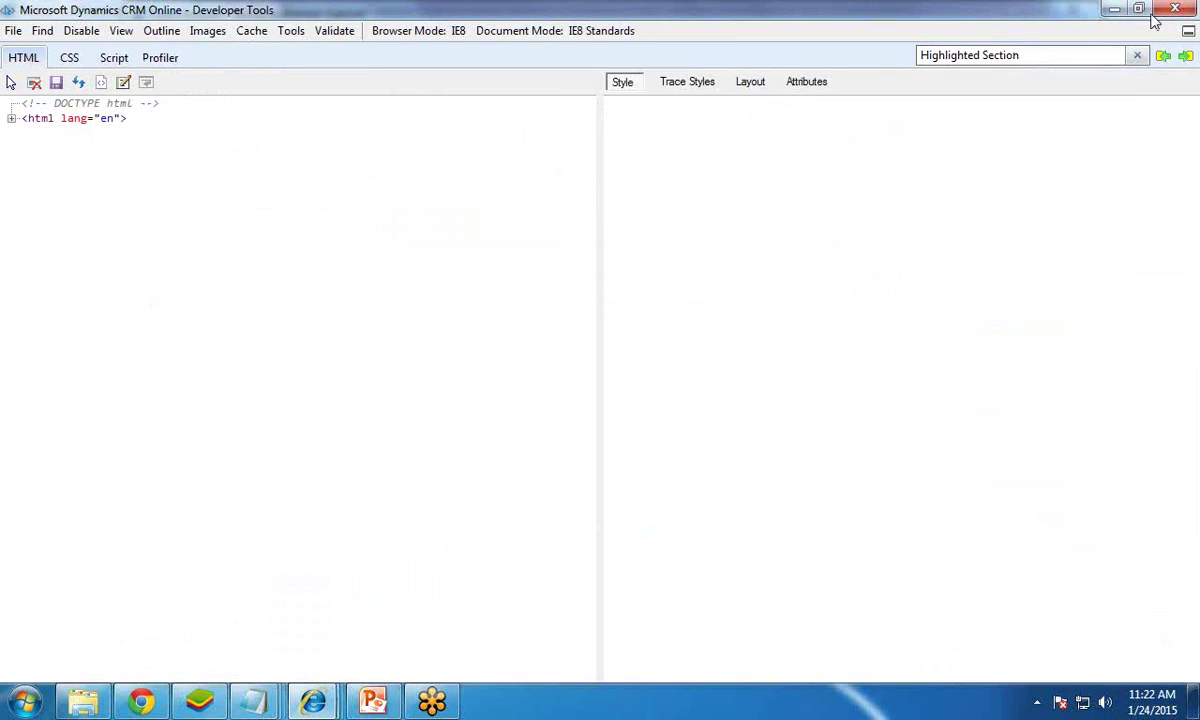
pyautogui.click(1087, 10)
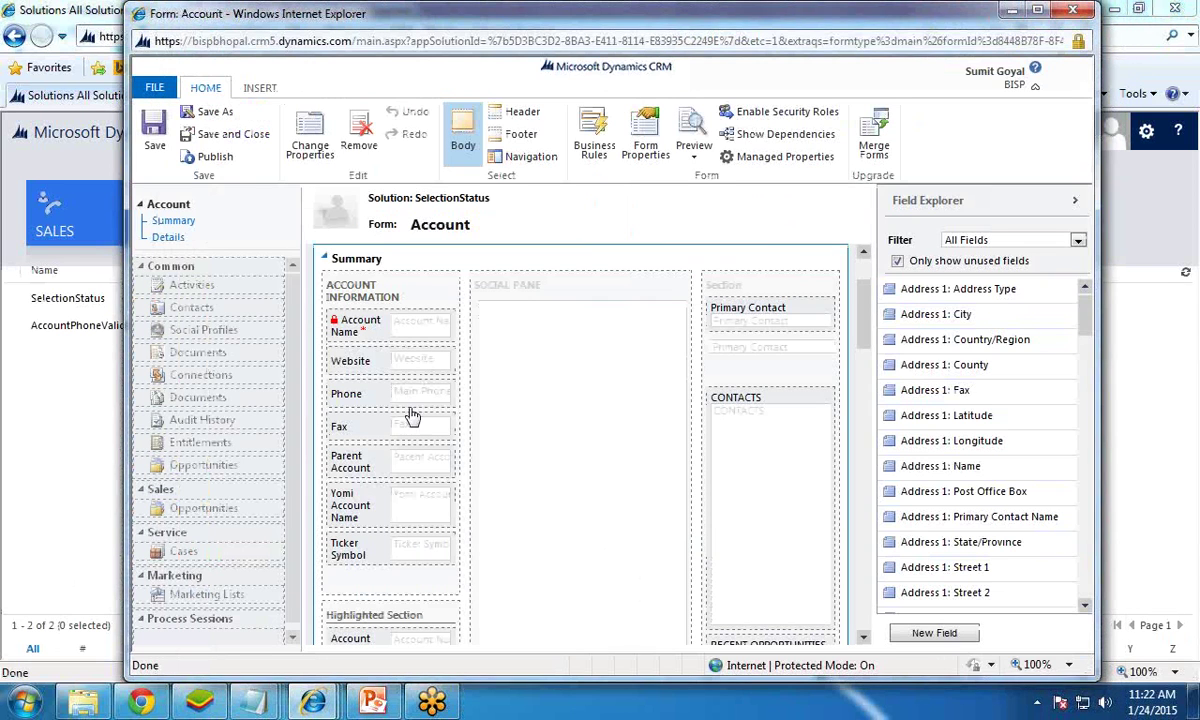
pyautogui.click(214, 157)
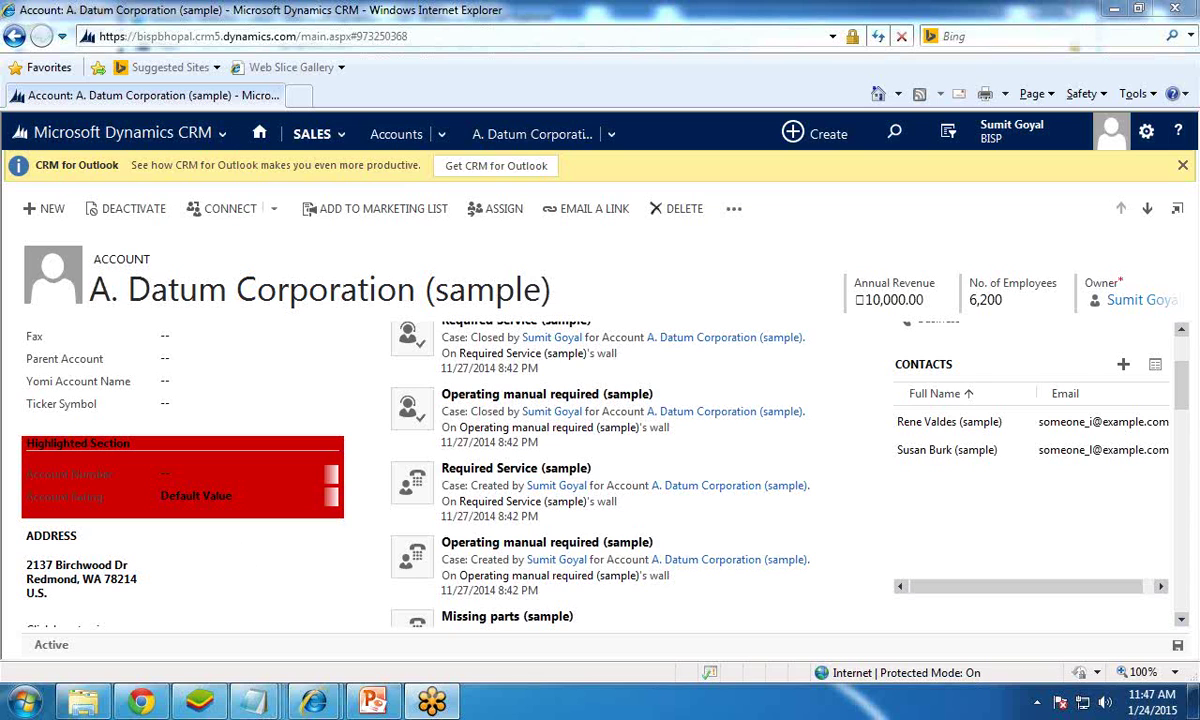
# - Switch to the PowerPoint presentation and review the Javascript Code slide's function name, executionObj parameter and section ID with its quotes and braces
pyautogui.click(372, 700)
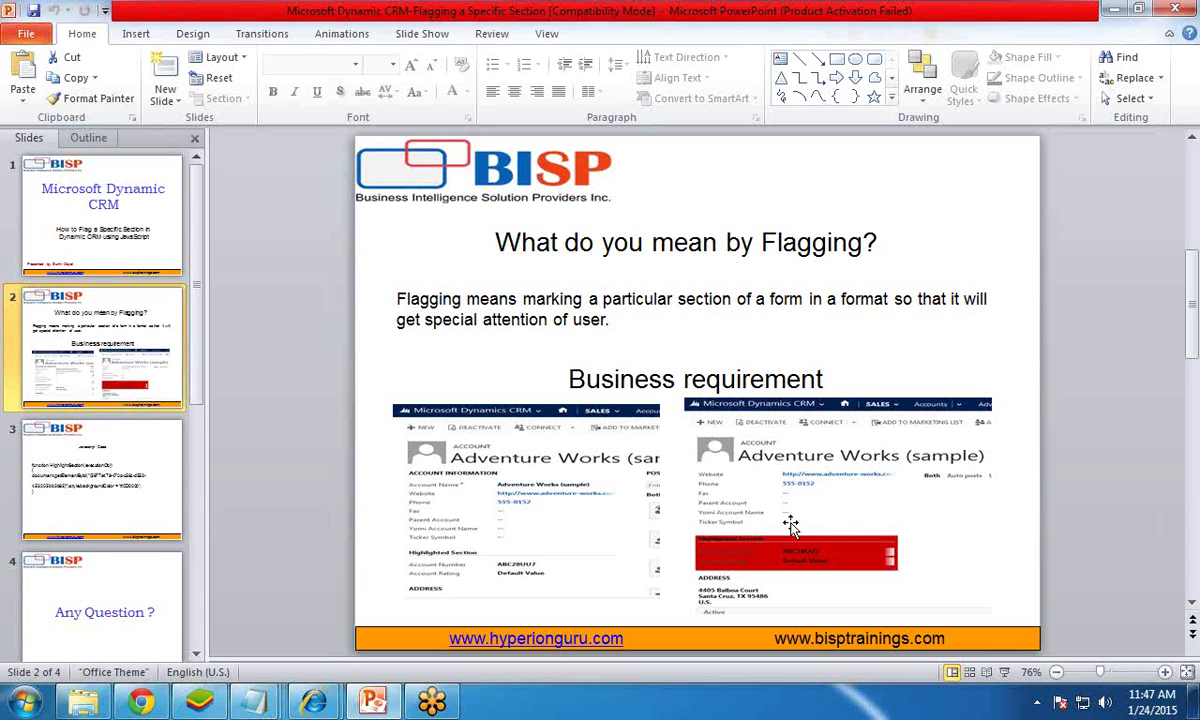
pyautogui.click(94, 490)
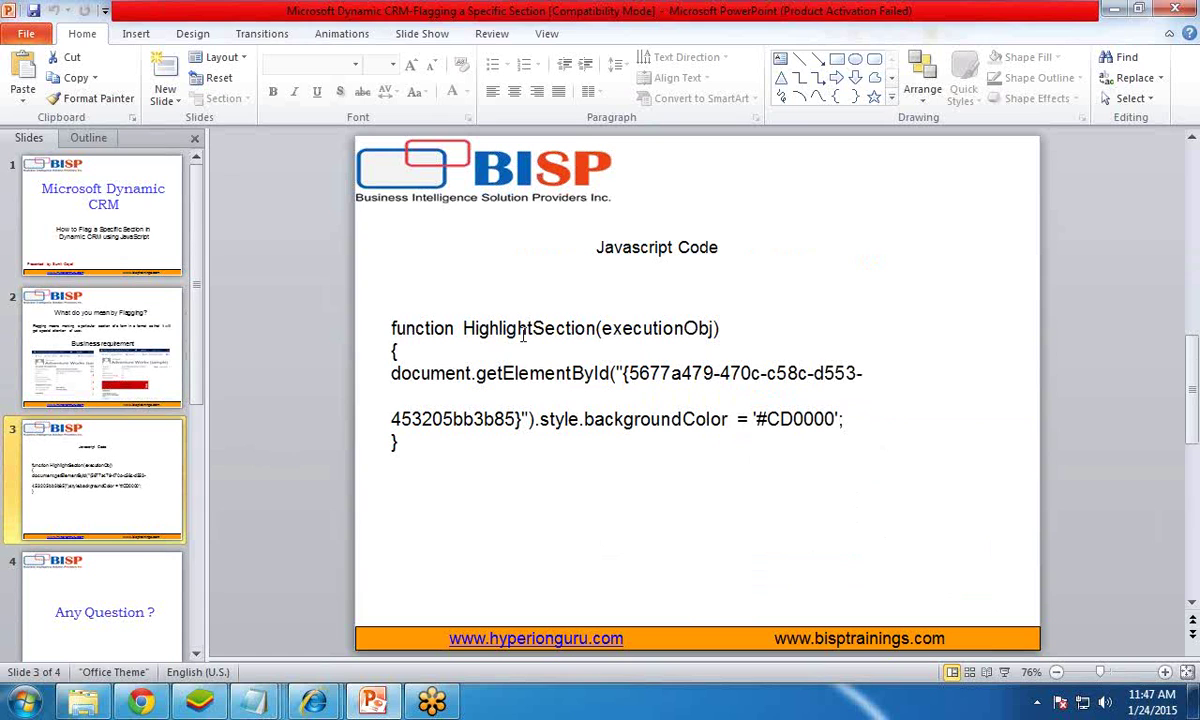
pyautogui.tripleClick(598, 328)
pyautogui.moveTo(601, 328)
pyautogui.mouseDown()
pyautogui.moveTo(703, 329)
pyautogui.moveTo(696, 349)
pyautogui.mouseUp()
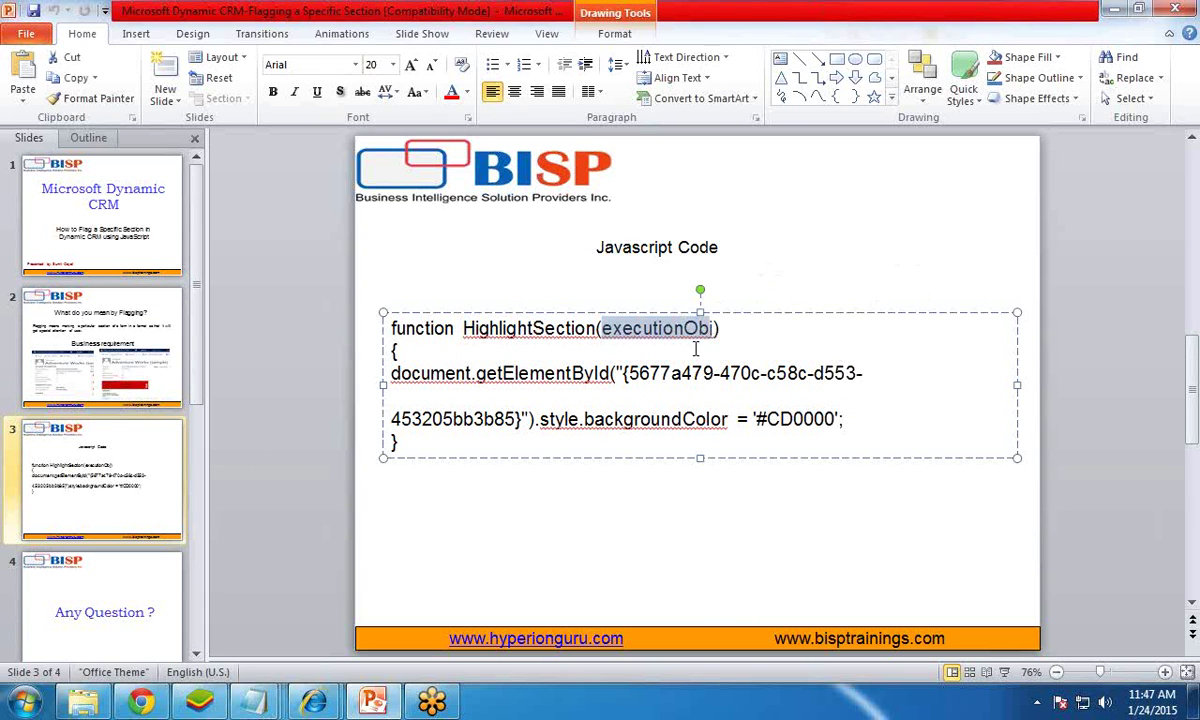
pyautogui.click(640, 392)
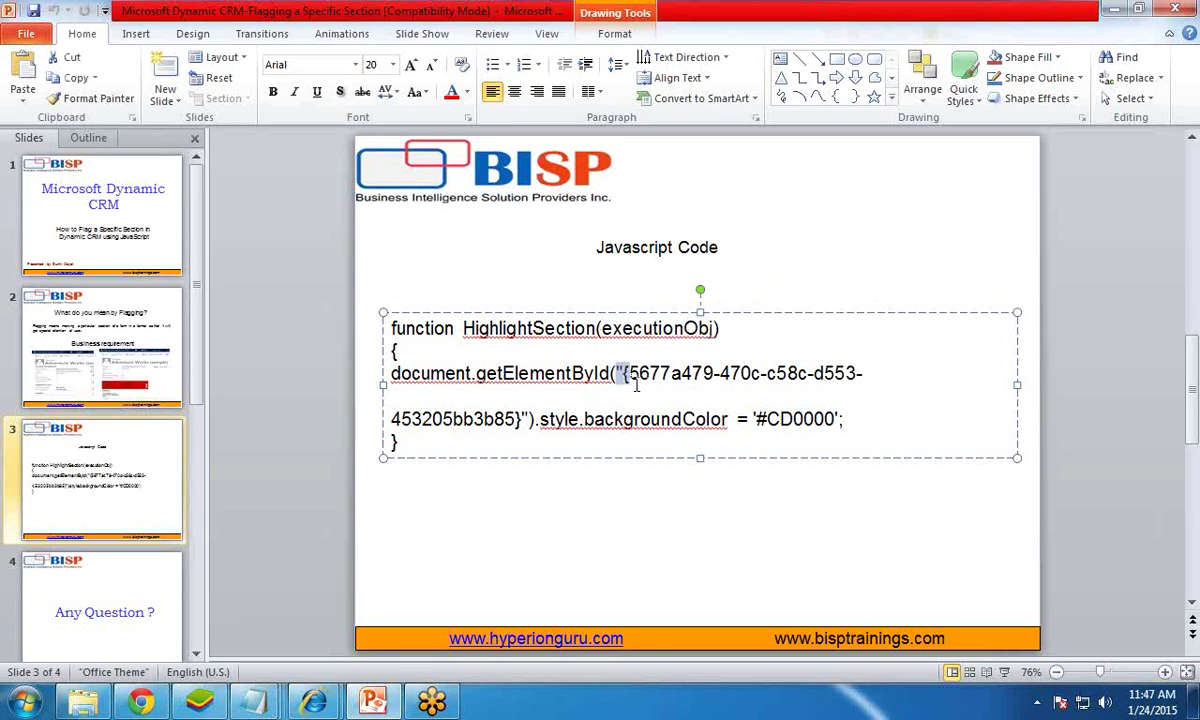
pyautogui.moveTo(621, 373); pyautogui.dragTo(631, 374)
pyautogui.moveTo(400, 419)
pyautogui.mouseDown()
pyautogui.moveTo(528, 420)
pyautogui.moveTo(410, 420)
pyautogui.mouseUp()
pyautogui.click(517, 419)
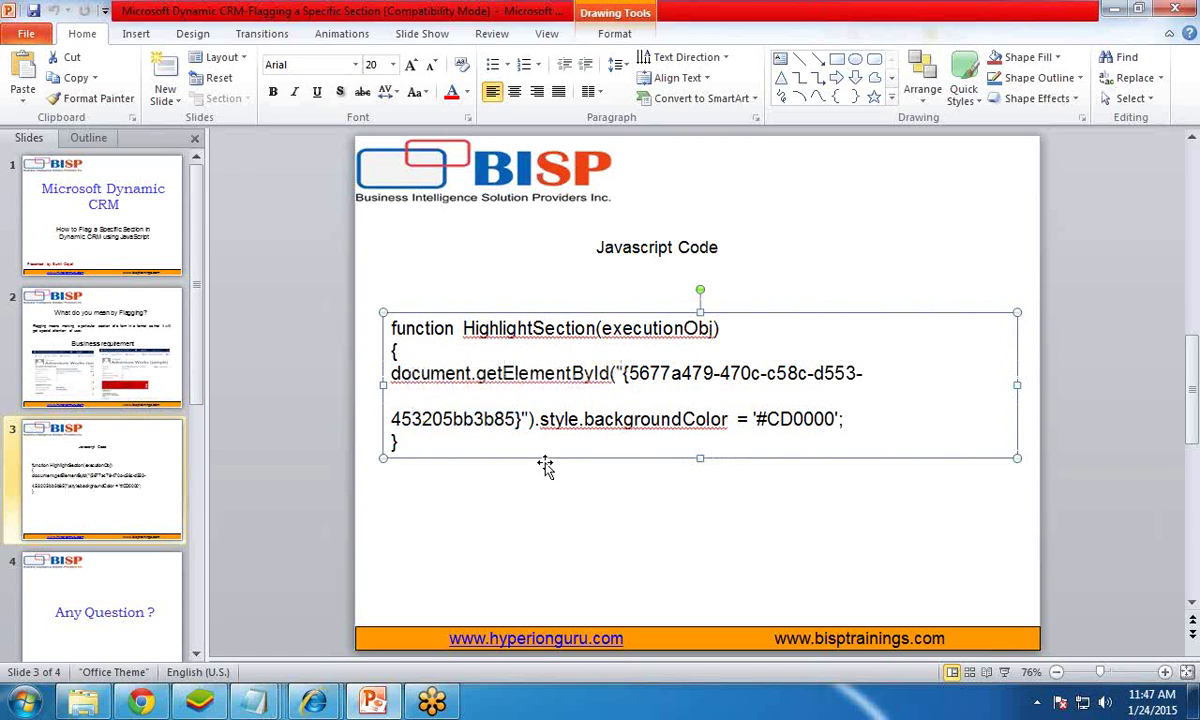
pyautogui.click(523, 576)
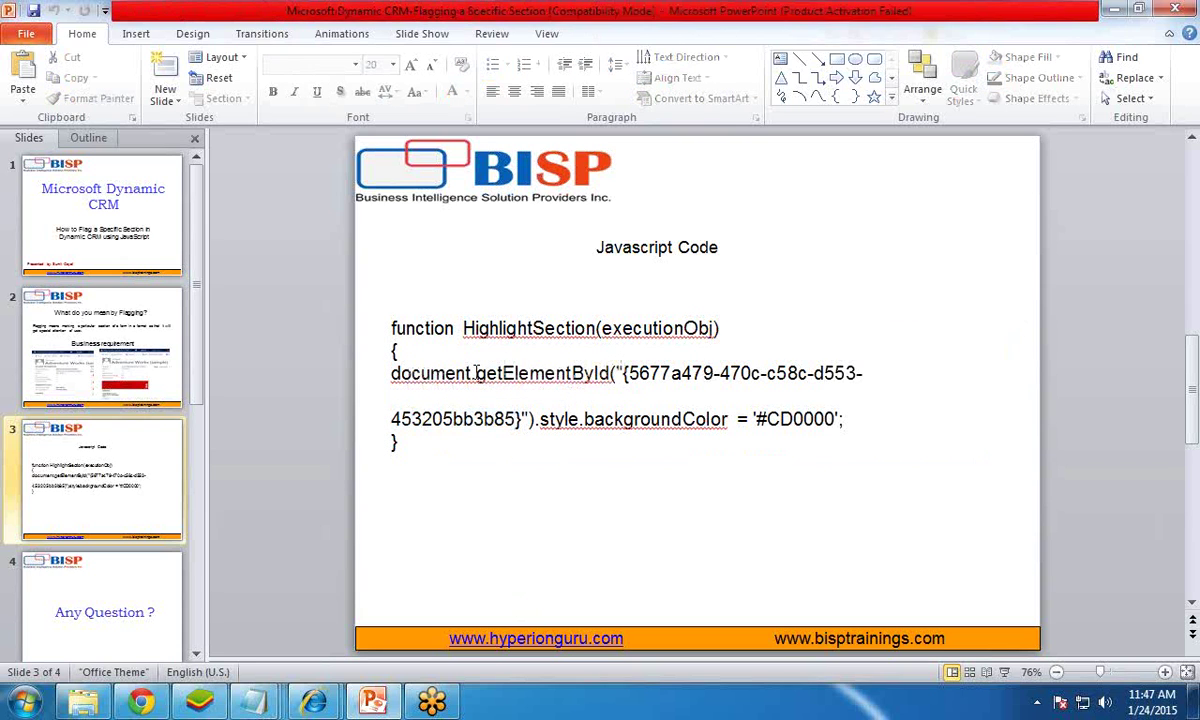